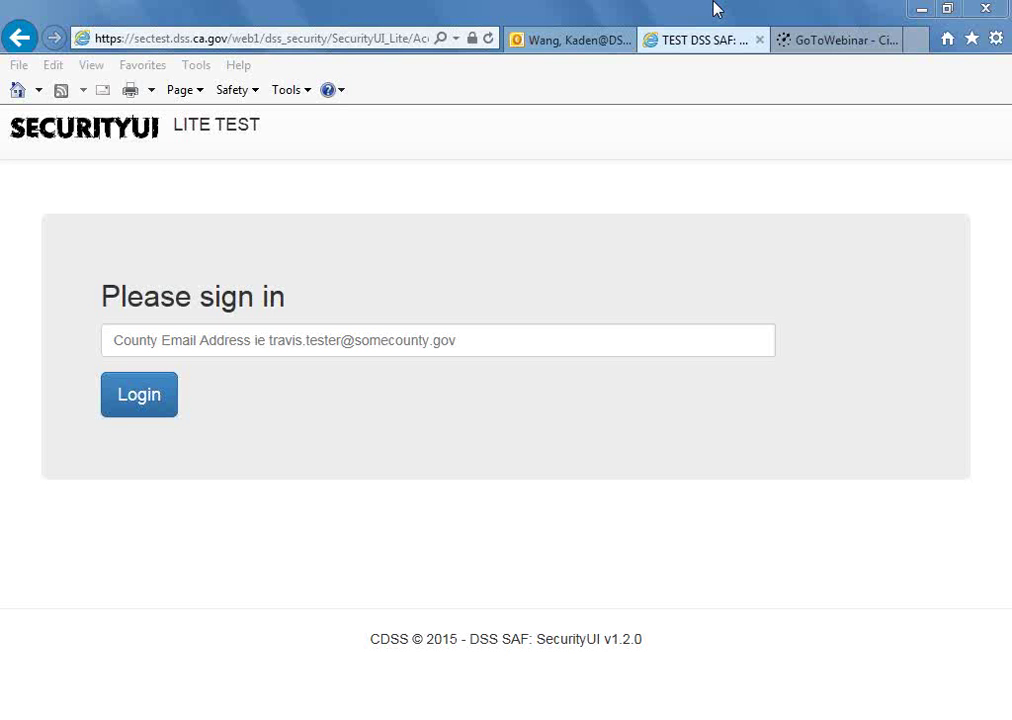
Check the mailbox for the account e-mail, then return to the SecurityUI sign-in page.
click(569, 40)
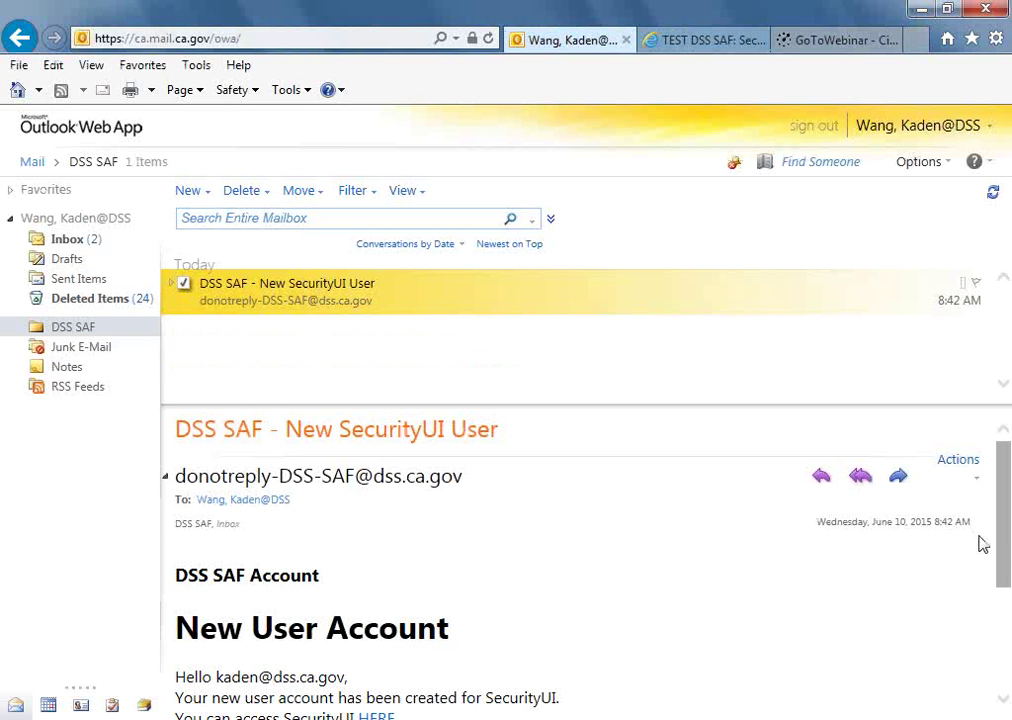
drag(1003, 560, 1005, 593)
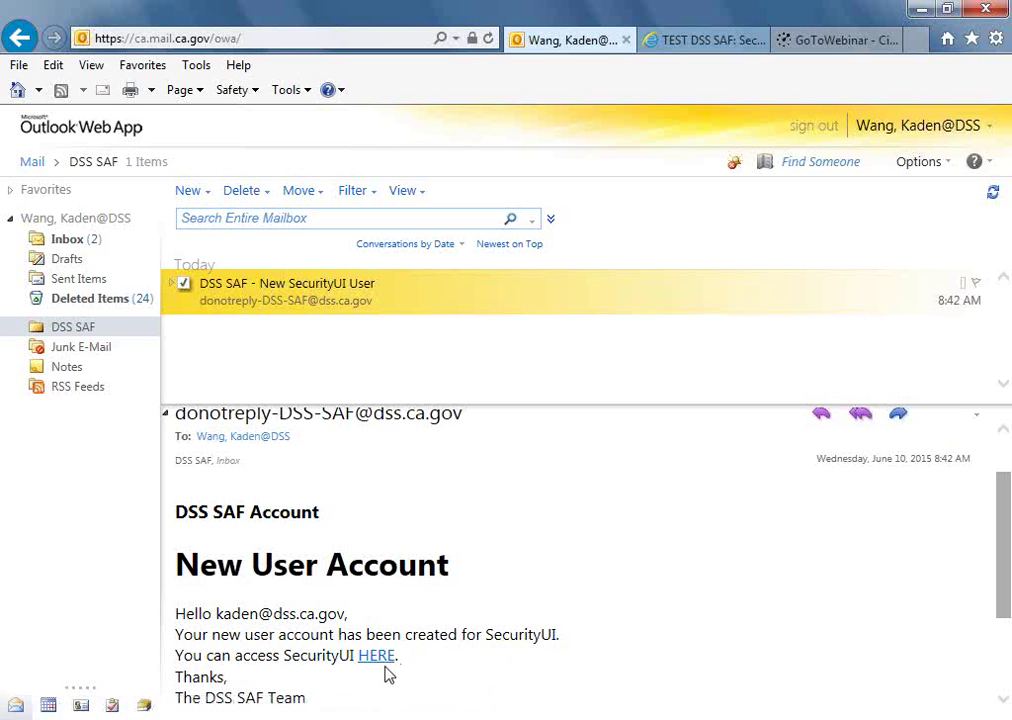
click(693, 45)
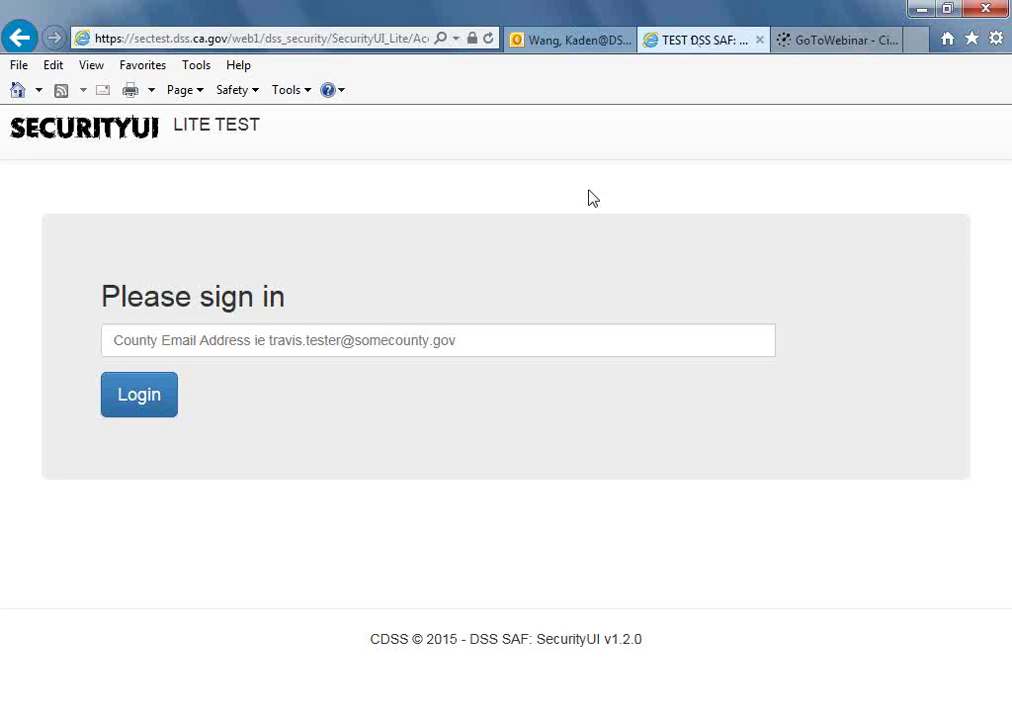
Sign in to SecurityUI Lite with the user's corrected county e-mail address.
click(496, 344)
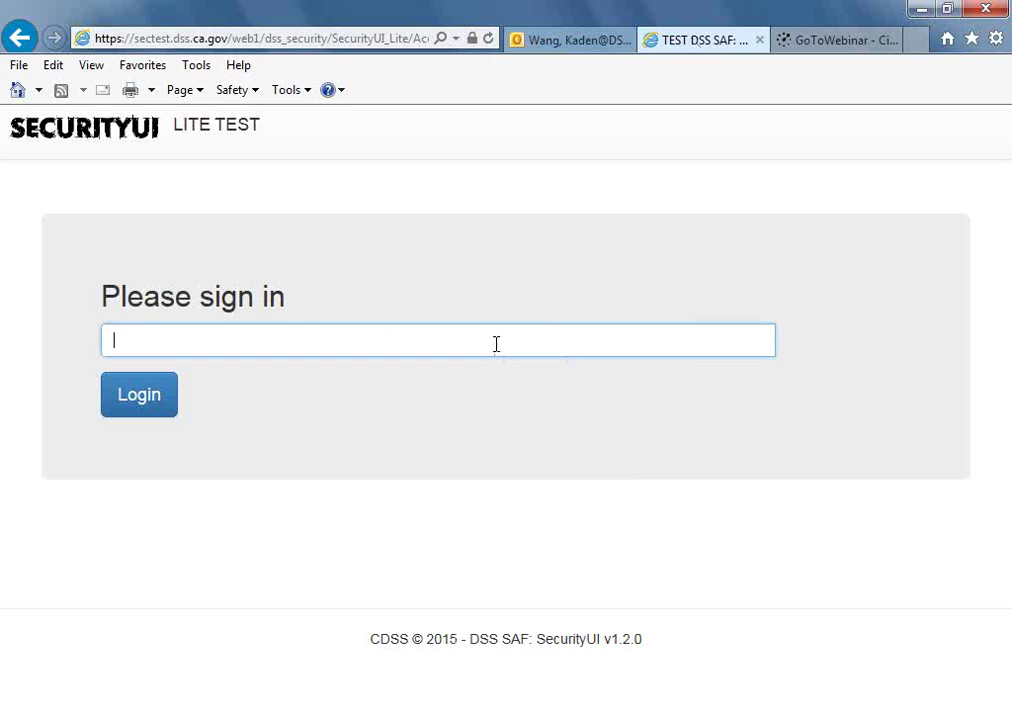
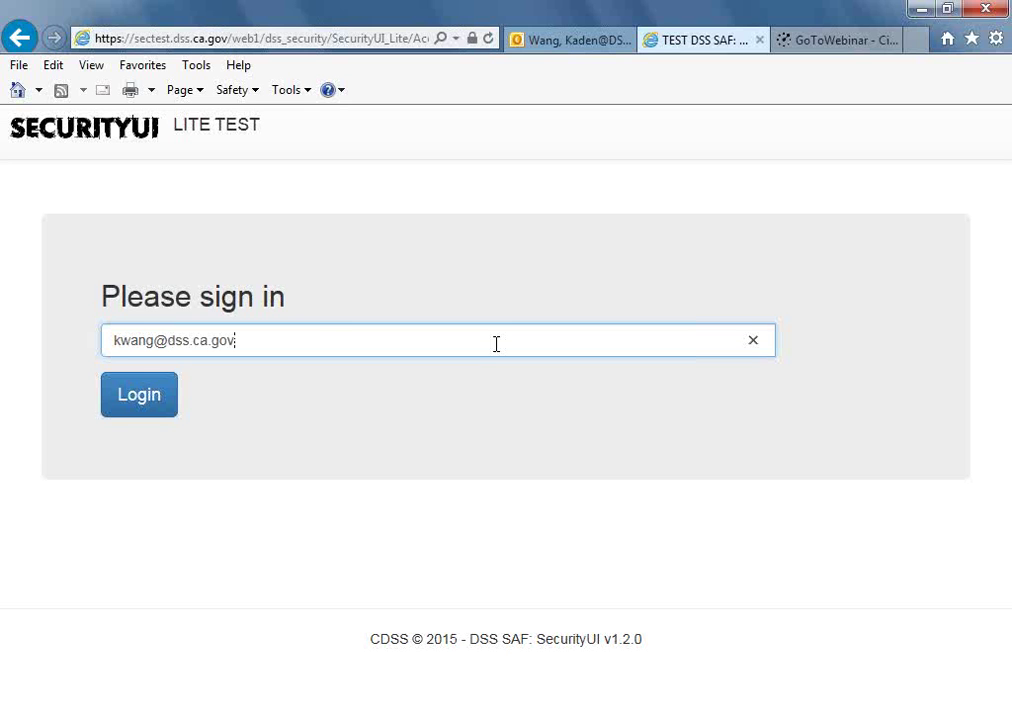
key(Left)
key(Left)
key(Left)
key(Left)
key(Left)
key(Left)
key(Left)
key(Left)
key(Left)
key(Left)
key(BackSpace)
key(BackSpace)
key(BackSpace)
key(BackSpace)
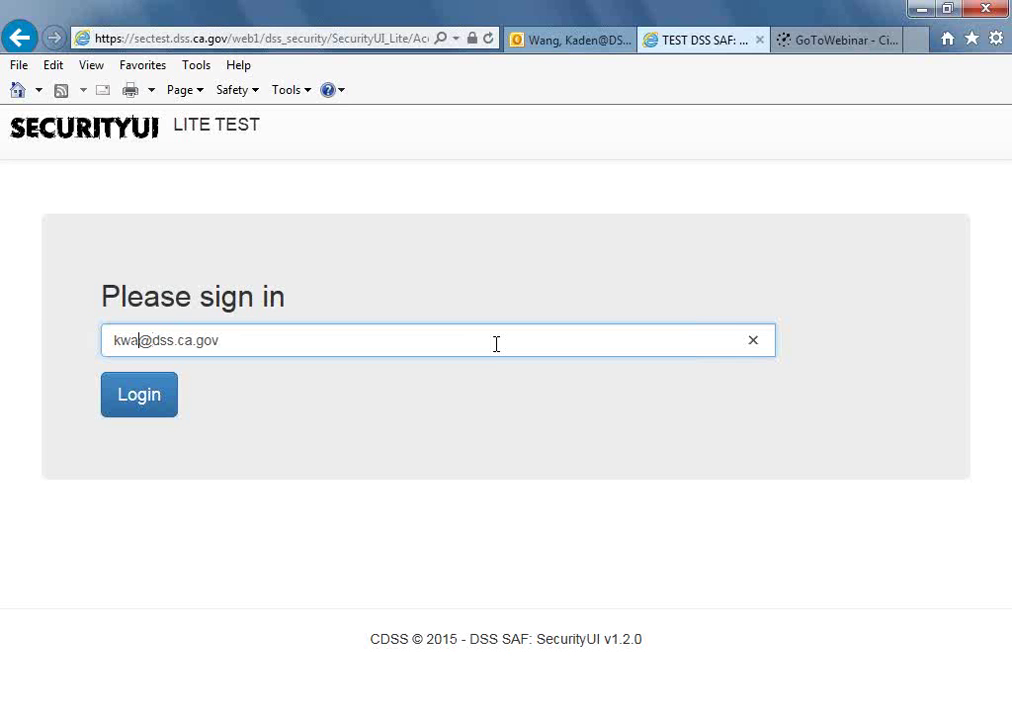
text(aden)
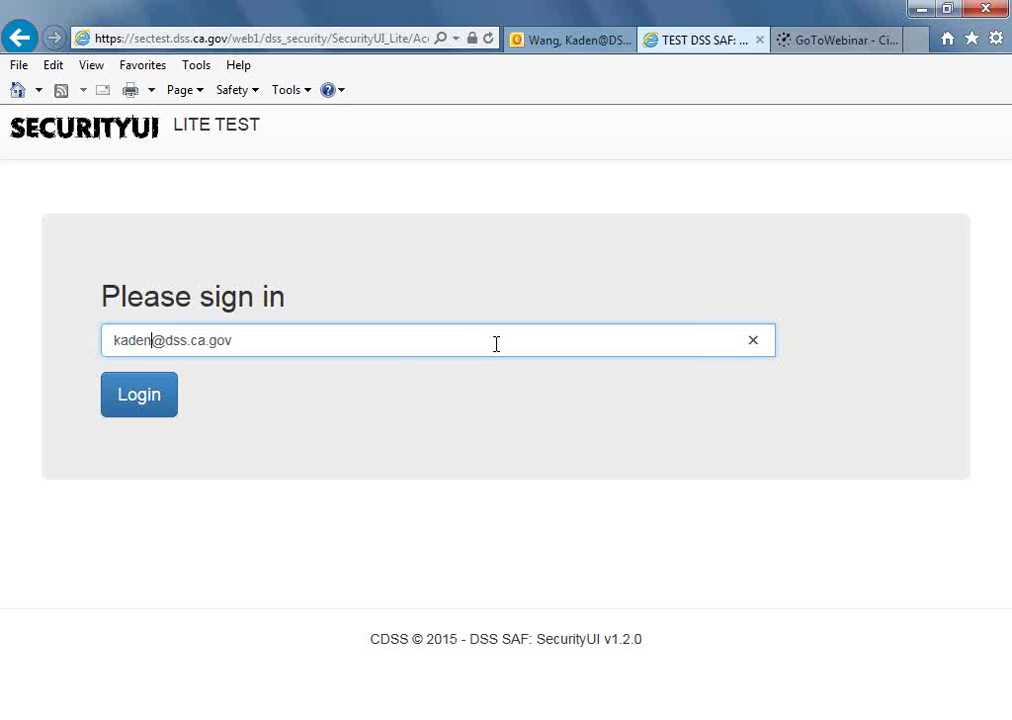
click(194, 390)
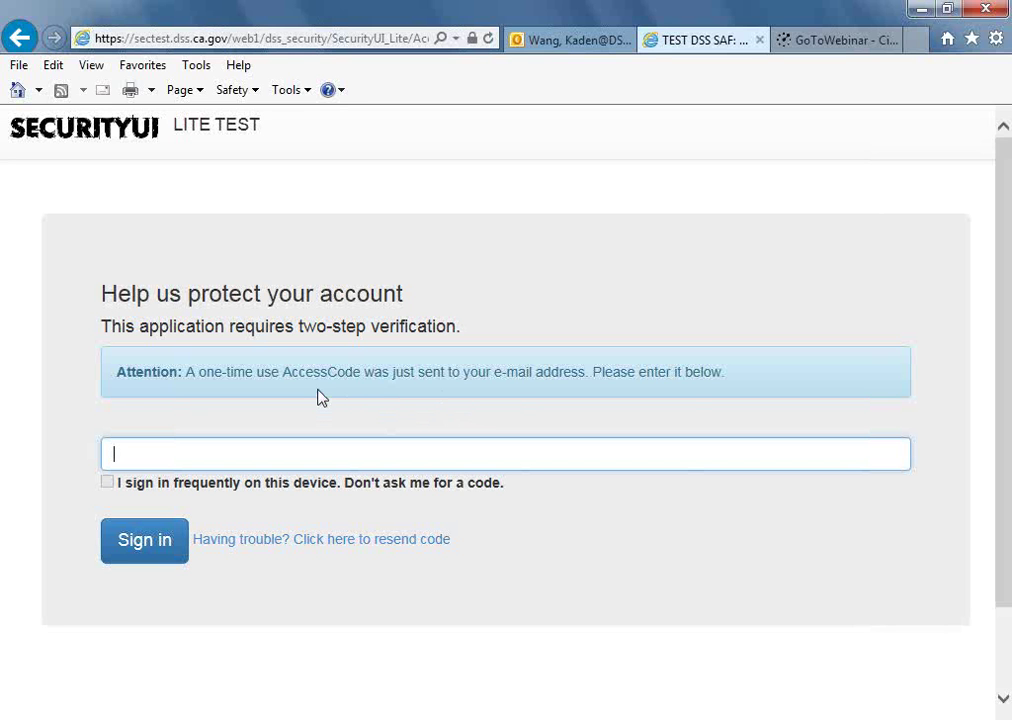
Copy the one-time code from the 'SecurityUI Access Code' e-mail in Outlook Web App.
click(577, 45)
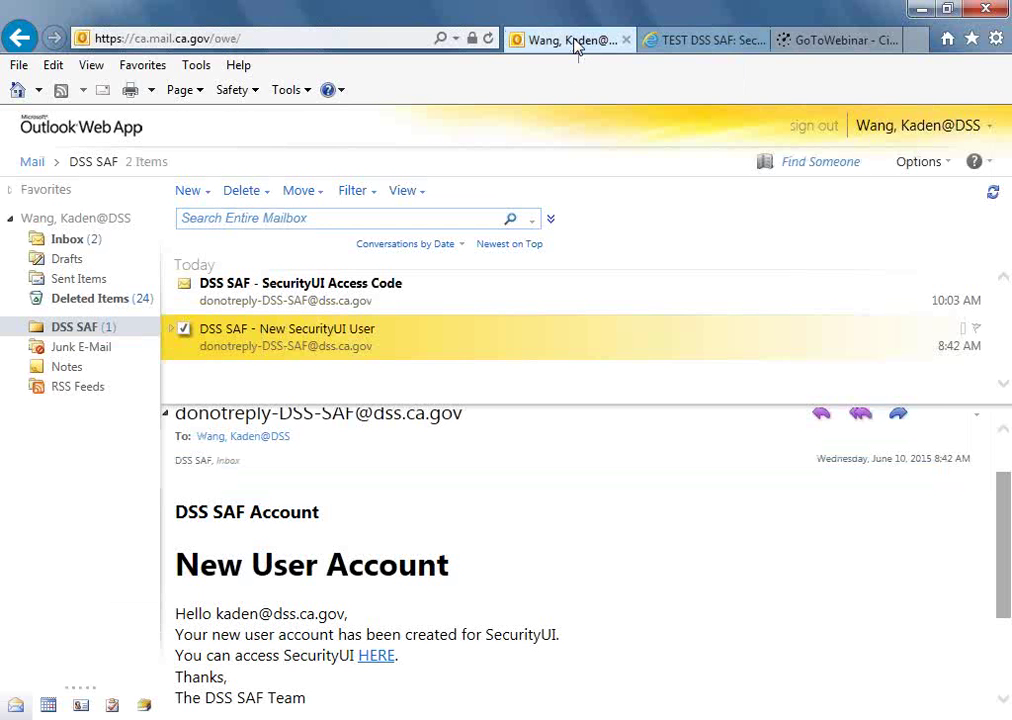
click(410, 301)
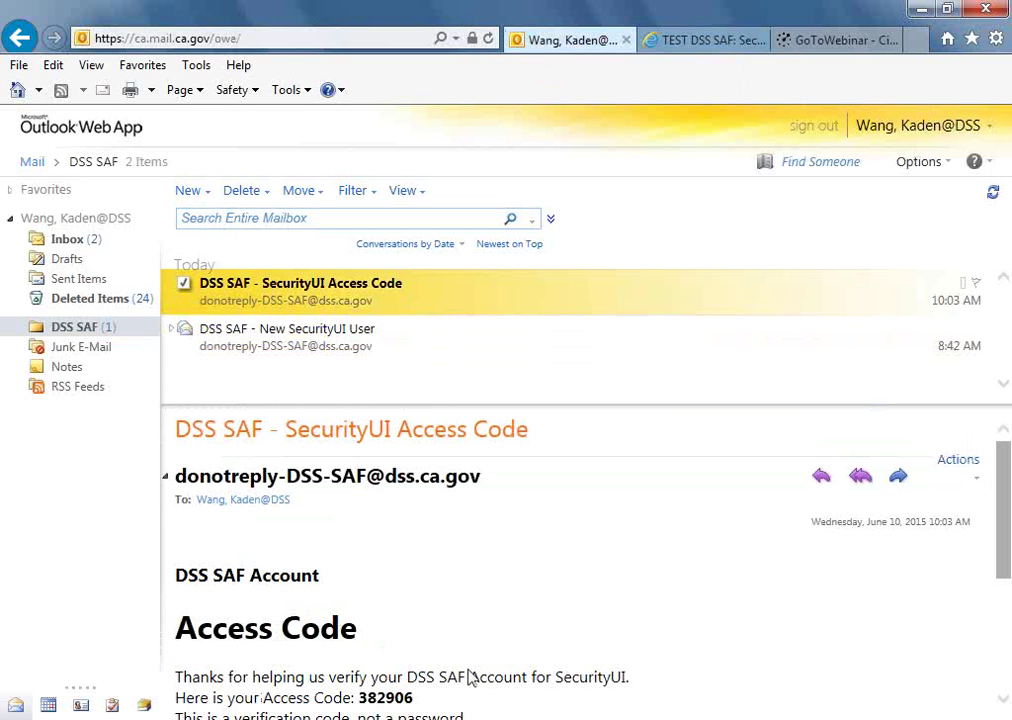
drag(1007, 553, 1007, 592)
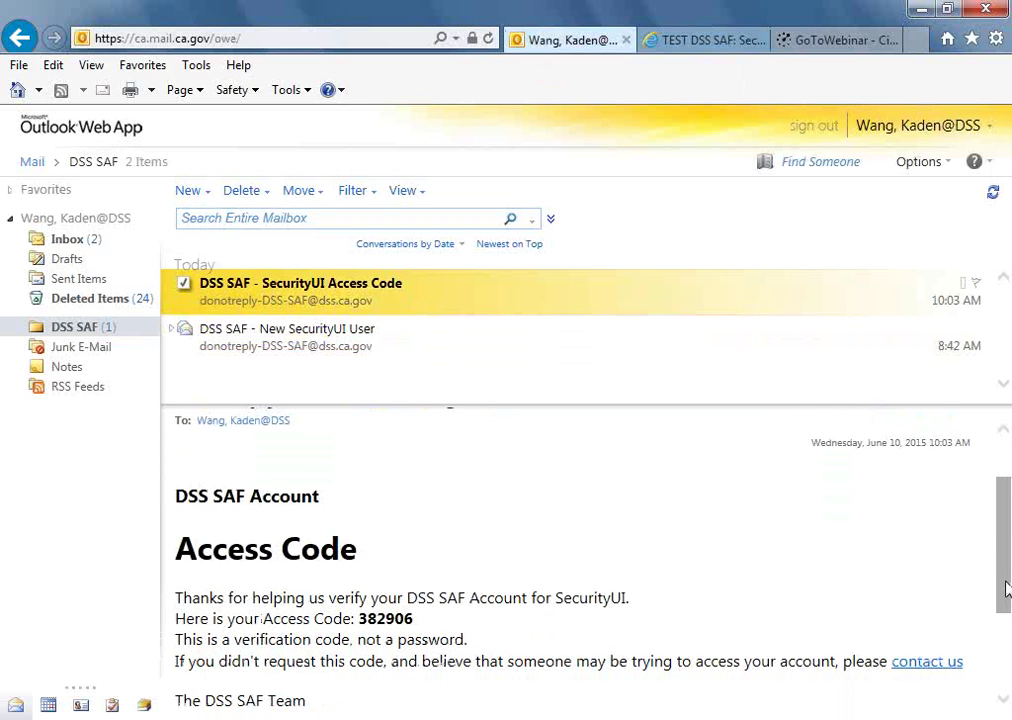
double_click(390, 618)
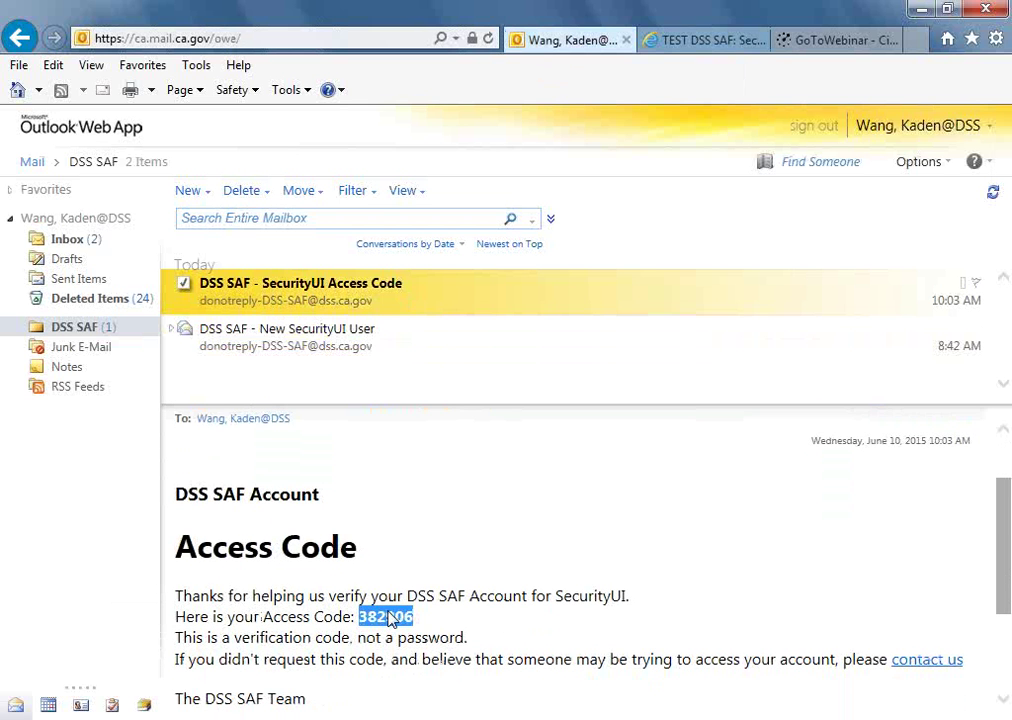
click(691, 50)
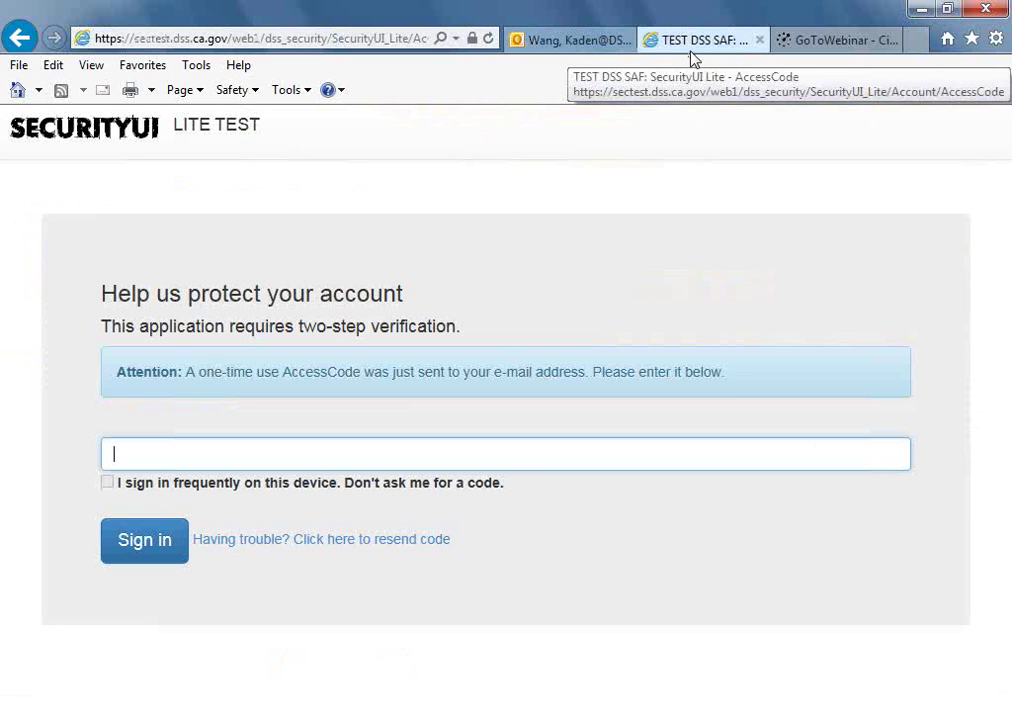
Paste the copied access code into the AccessCode field and sign in.
click(414, 457)
key(ctrl+v)
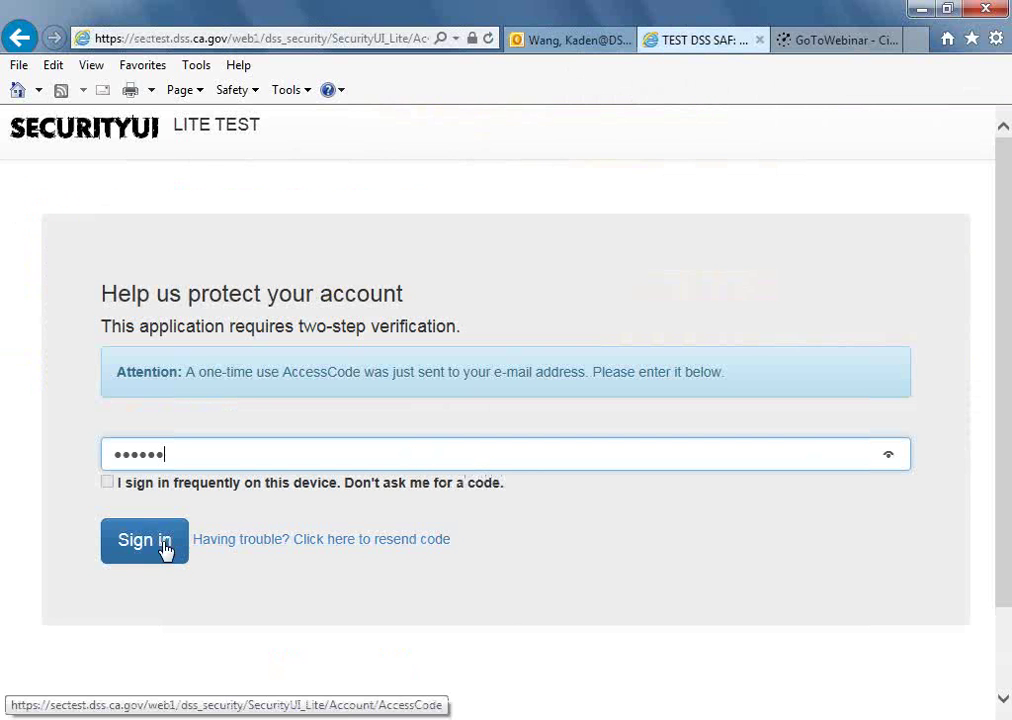
click(145, 541)
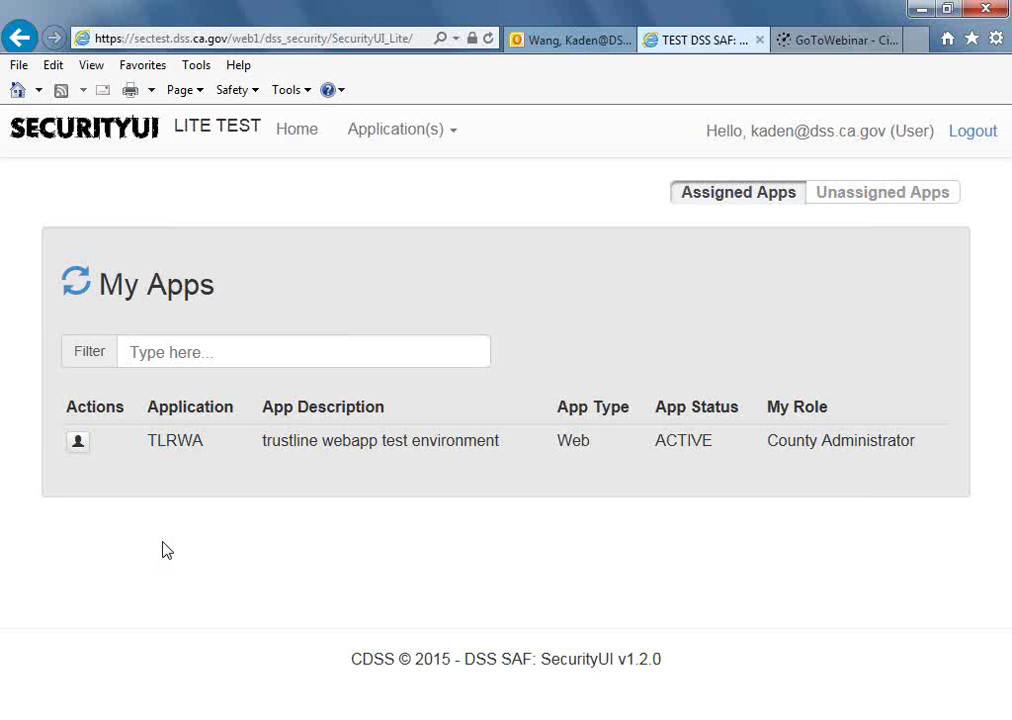
Open Manage Users for the TLRWA application row on My Apps.
click(81, 449)
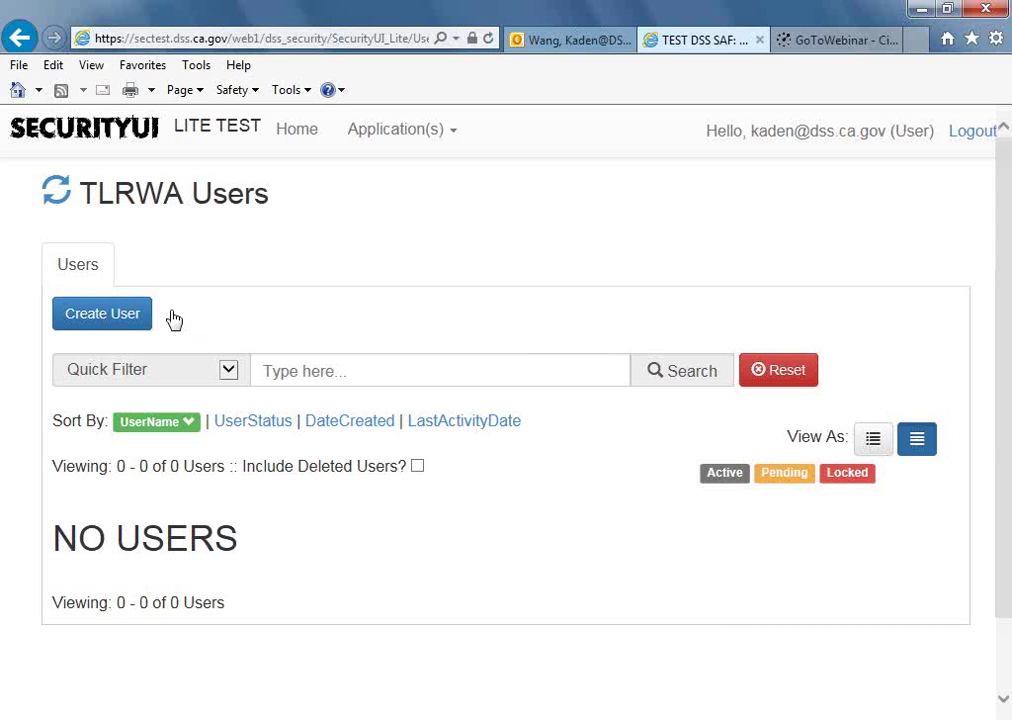
Start a new user from the Create User button on the TLRWA Users page.
click(104, 314)
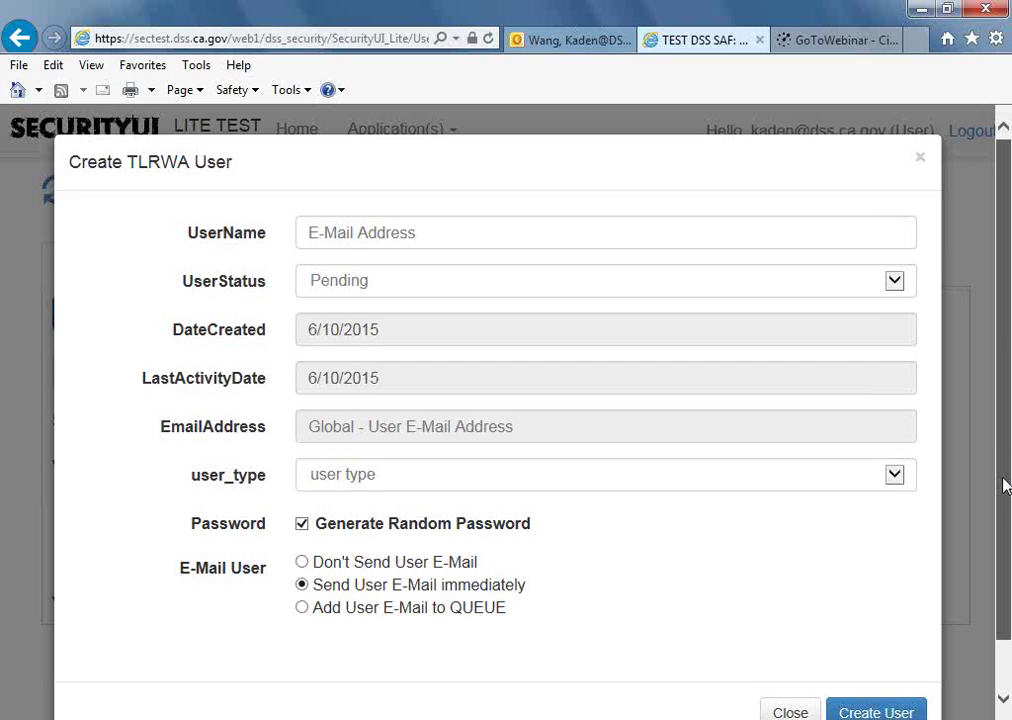
drag(1005, 480, 1005, 500)
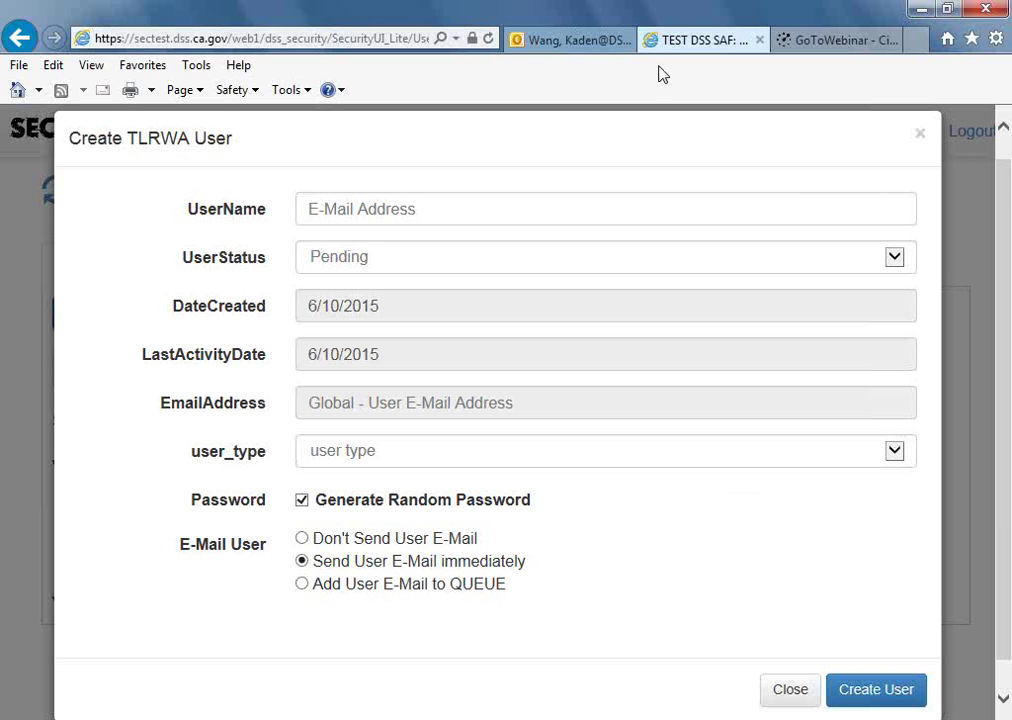
click(625, 208)
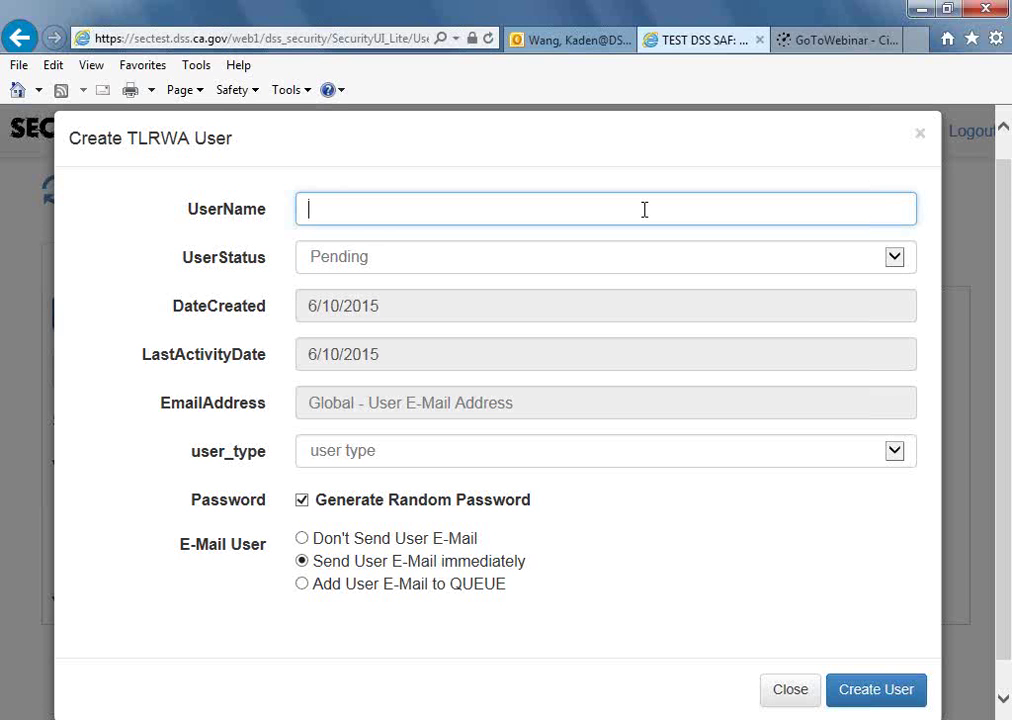
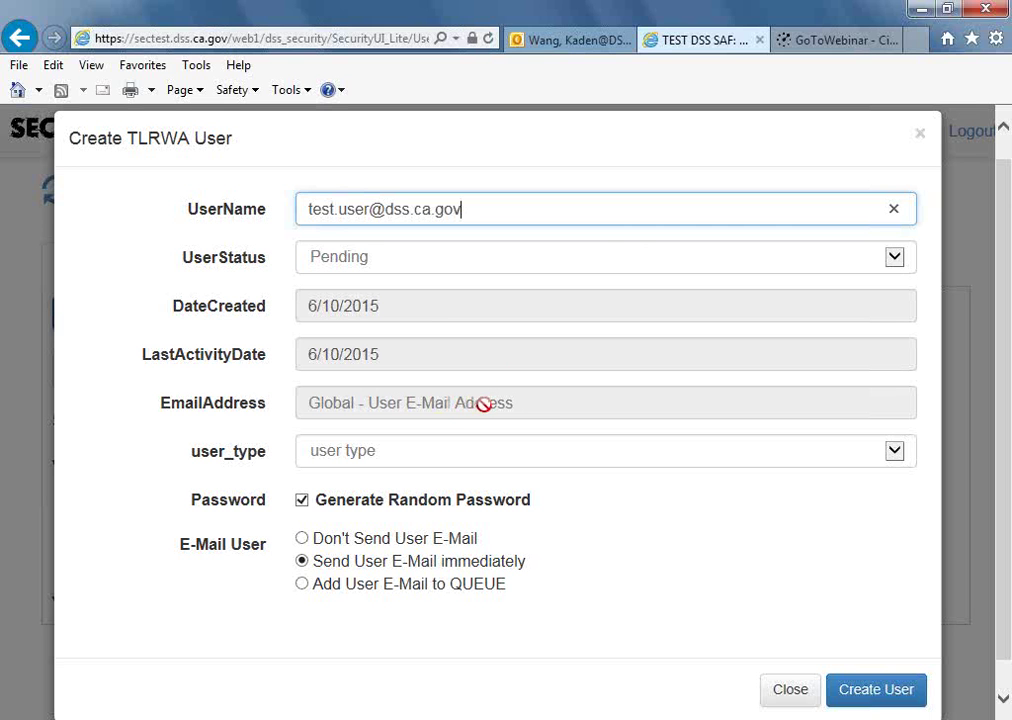
Replace the test address in UserName with the user's county e-mail address.
key(Tab)
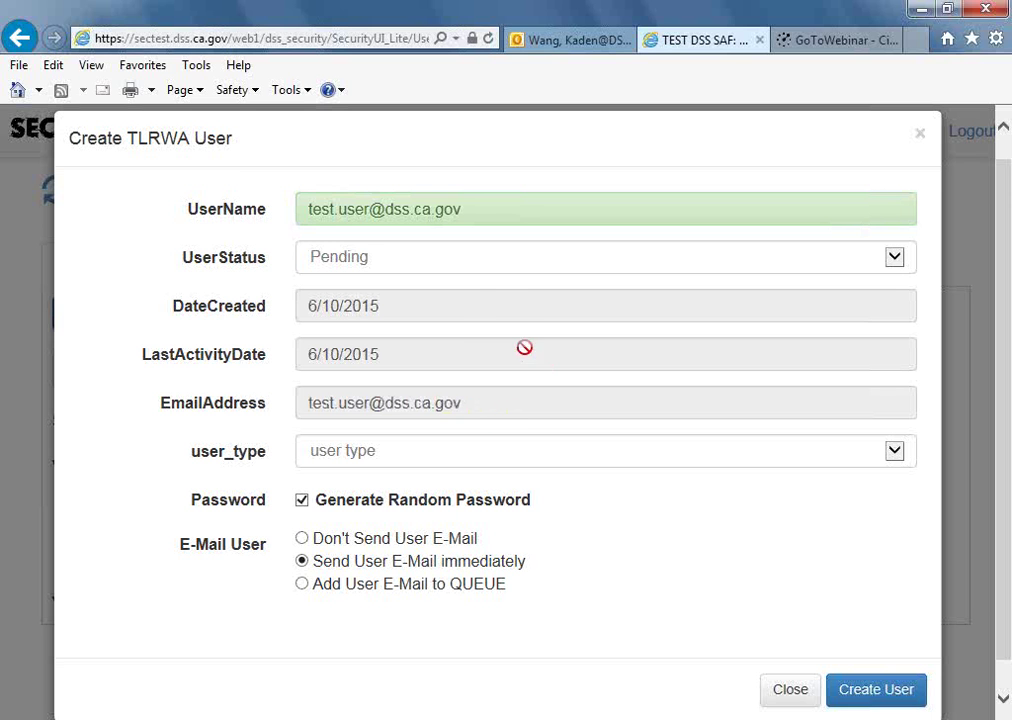
click(476, 213)
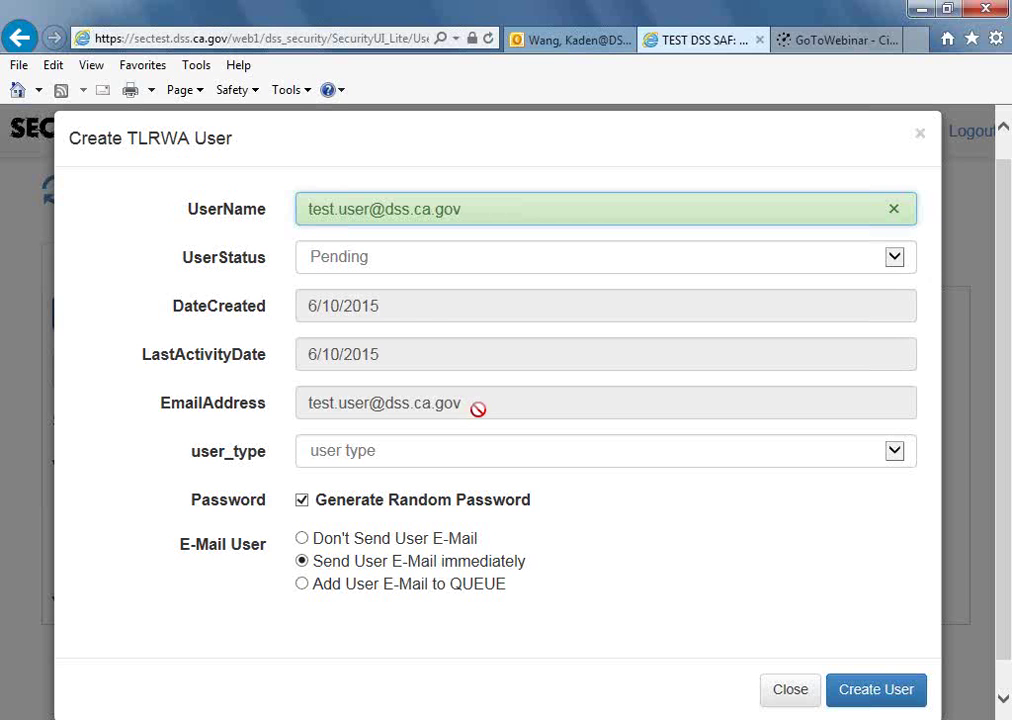
key(BackSpace)
key(BackSpace)
key(BackSpace)
key(BackSpace)
key(BackSpace)
key(BackSpace)
key(BackSpace)
key(BackSpace)
key(BackSpace)
key(BackSpace)
key(BackSpace)
key(BackSpace)
key(BackSpace)
key(BackSpace)
key(BackSpace)
key(BackSpace)
key(BackSpace)
key(BackSpace)
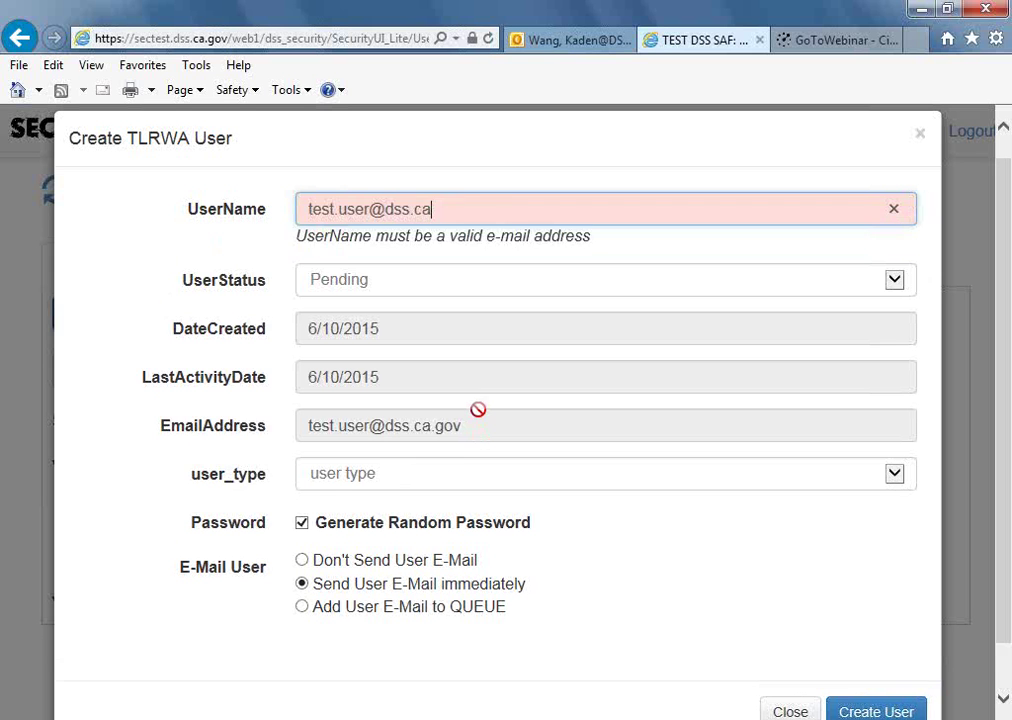
key(BackSpace)
key(BackSpace)
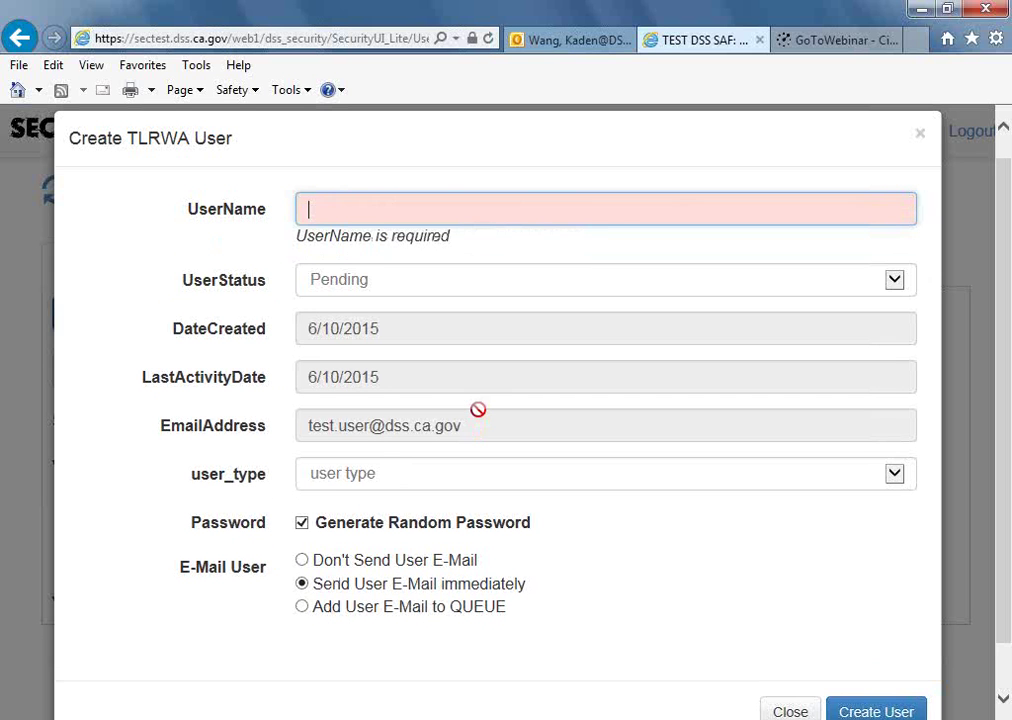
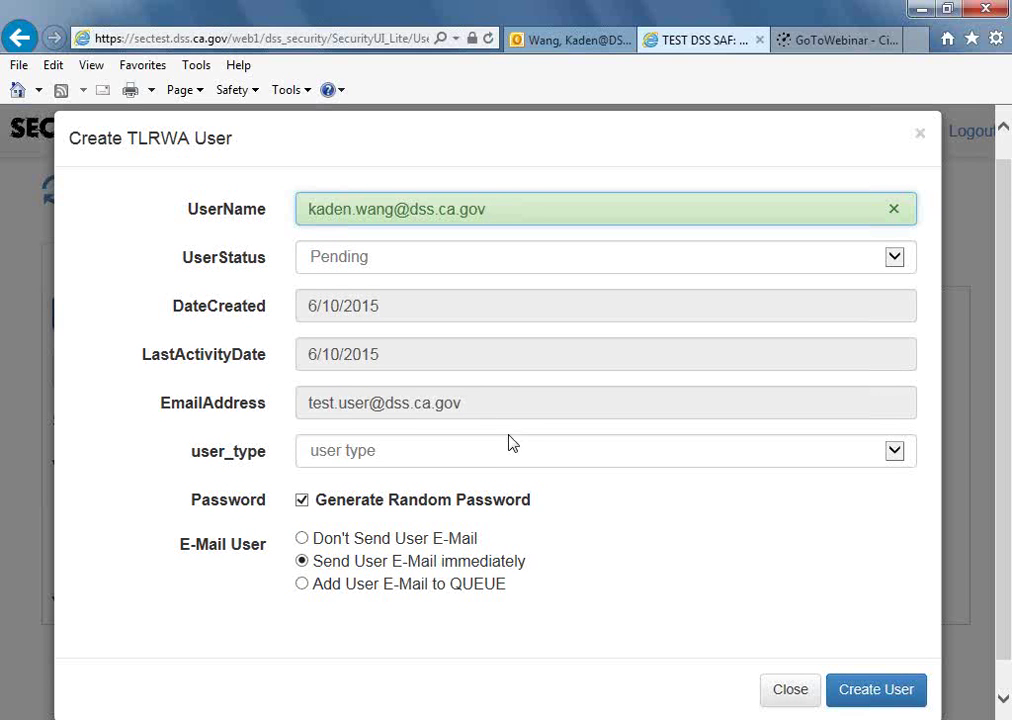
Set user_type to data_entry, keeping random password generation and immediate user e-mail checked.
key(ctrl+a)
click(501, 425)
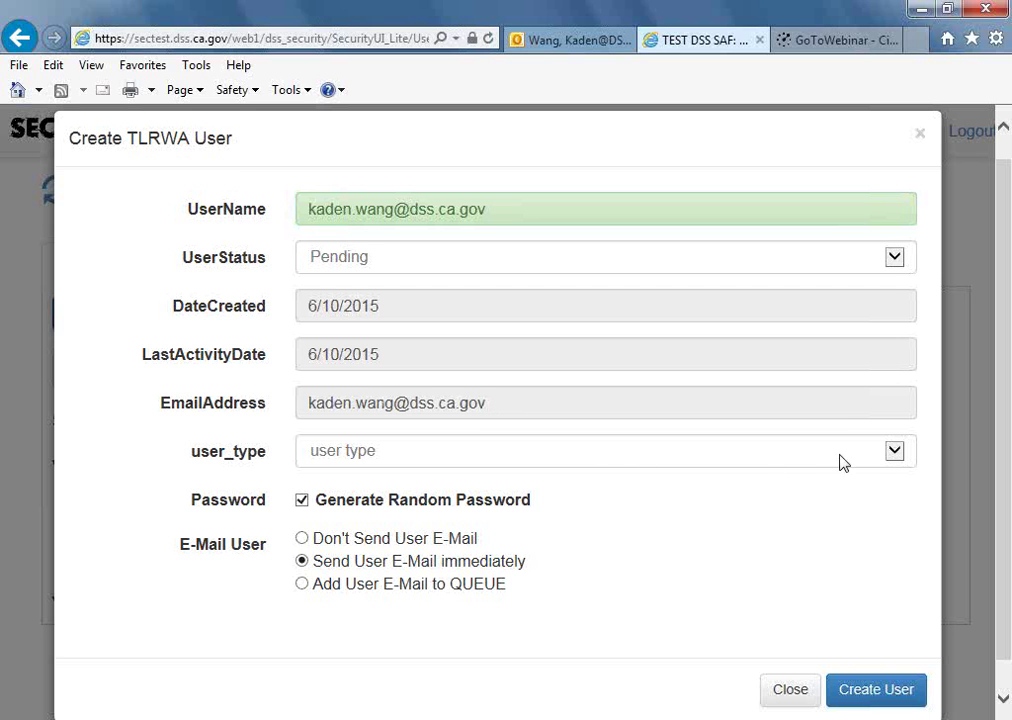
click(894, 457)
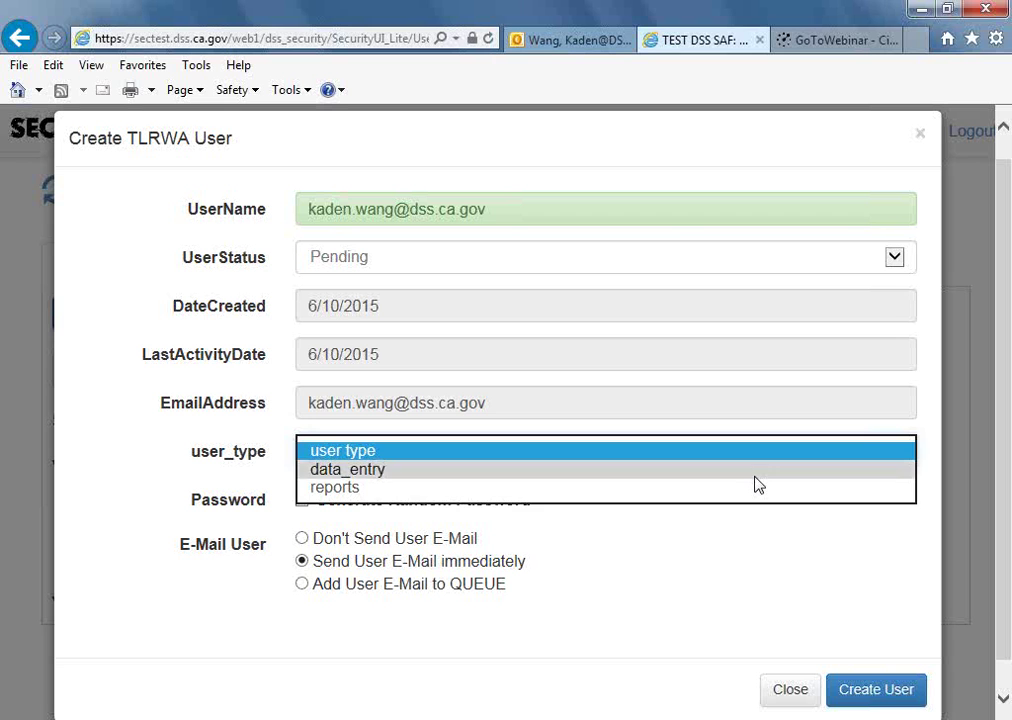
click(757, 479)
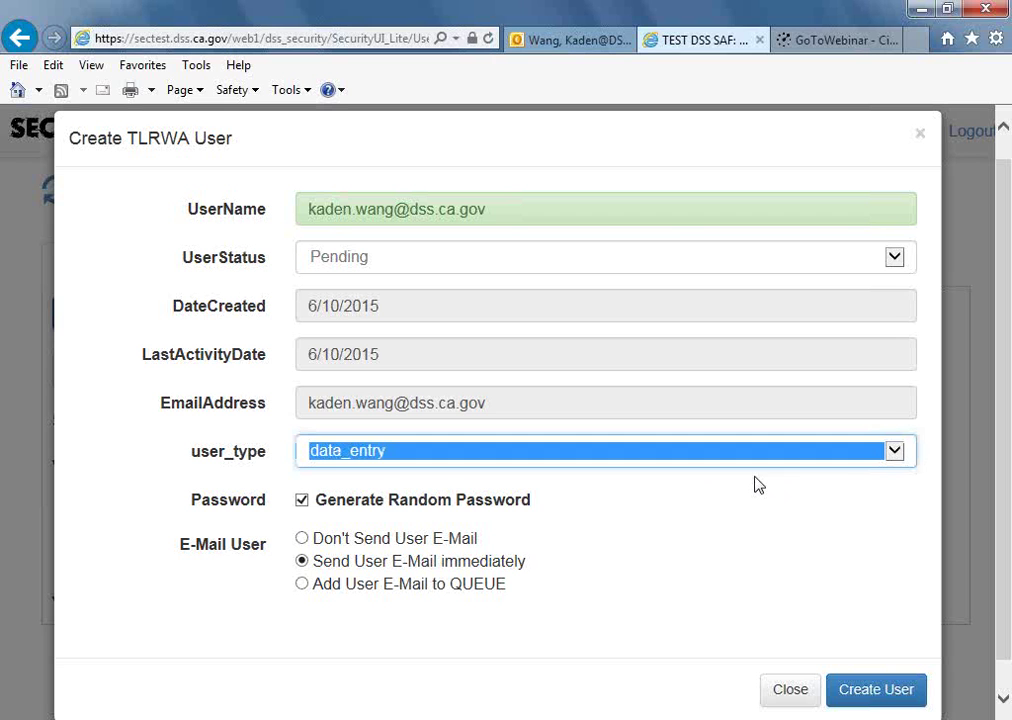
click(902, 464)
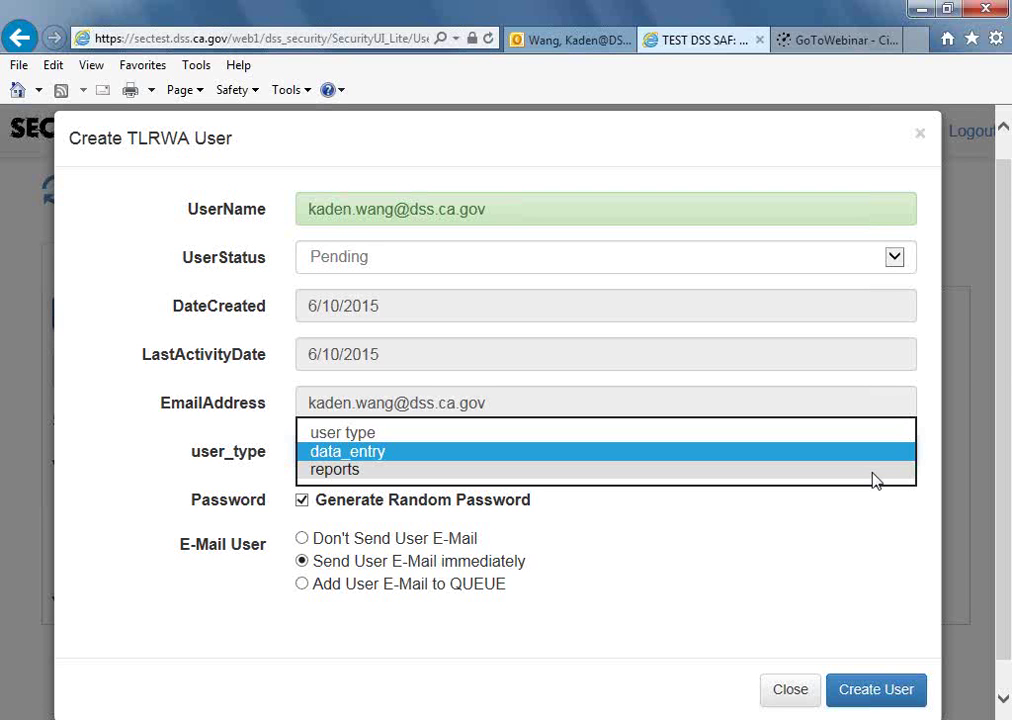
click(791, 460)
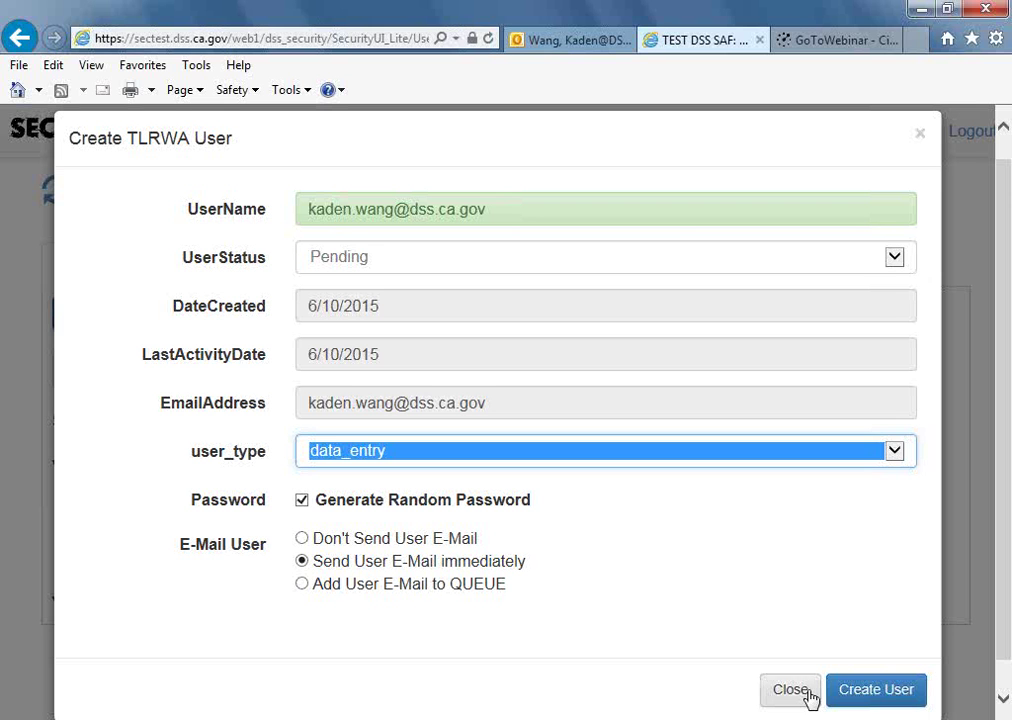
click(843, 608)
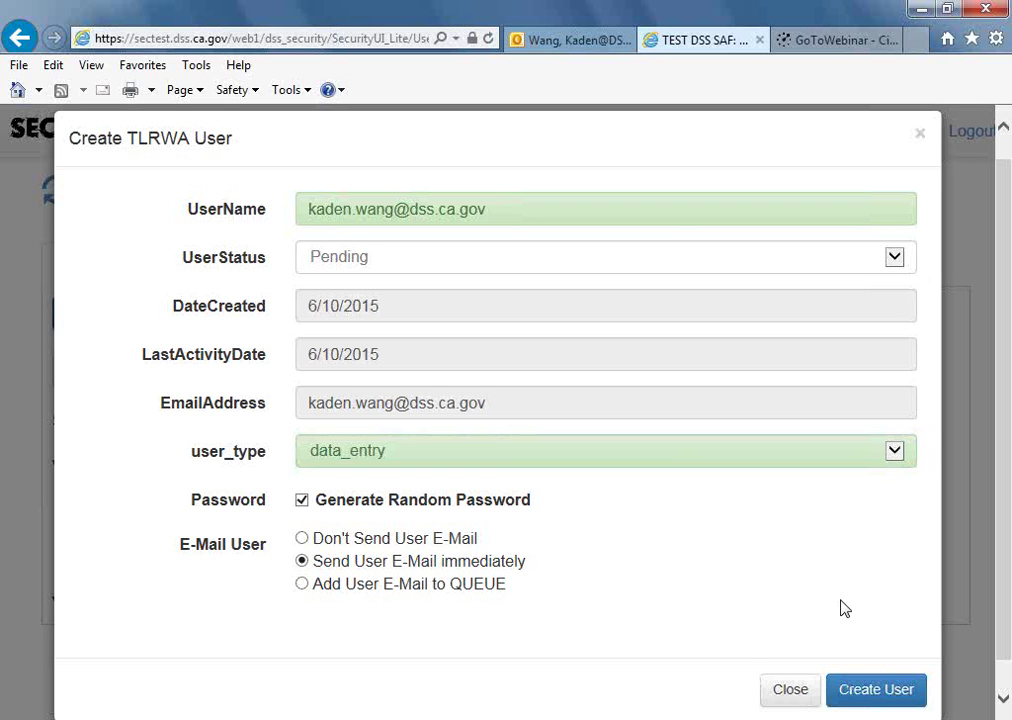
Create the TLRWA user account and check the mailbox for its notification e-mail.
click(872, 699)
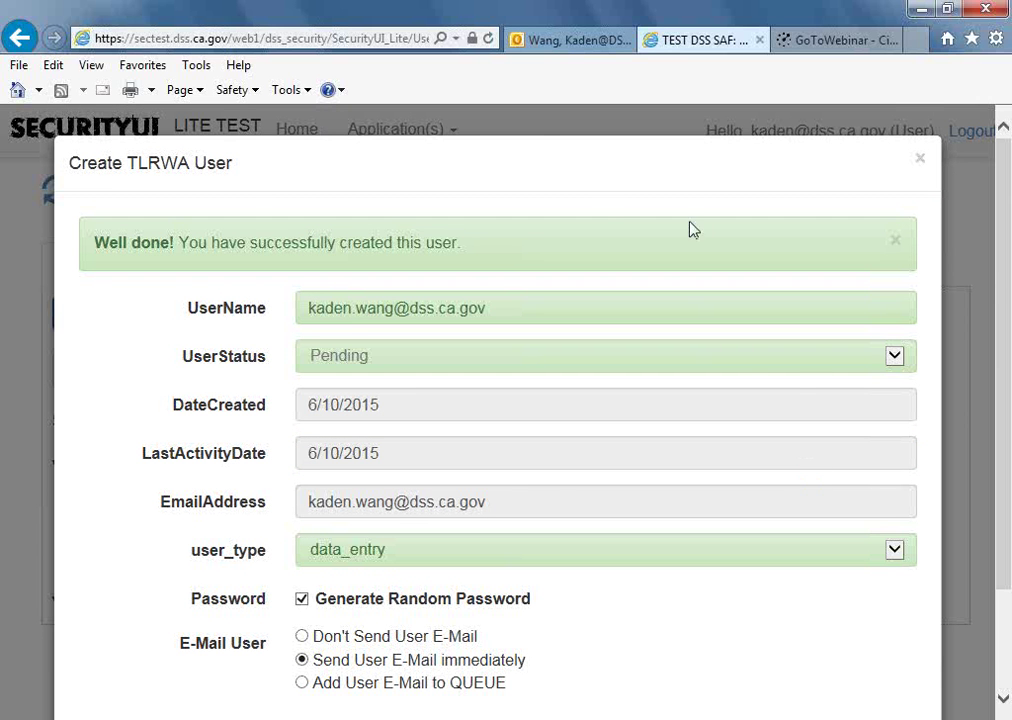
click(576, 42)
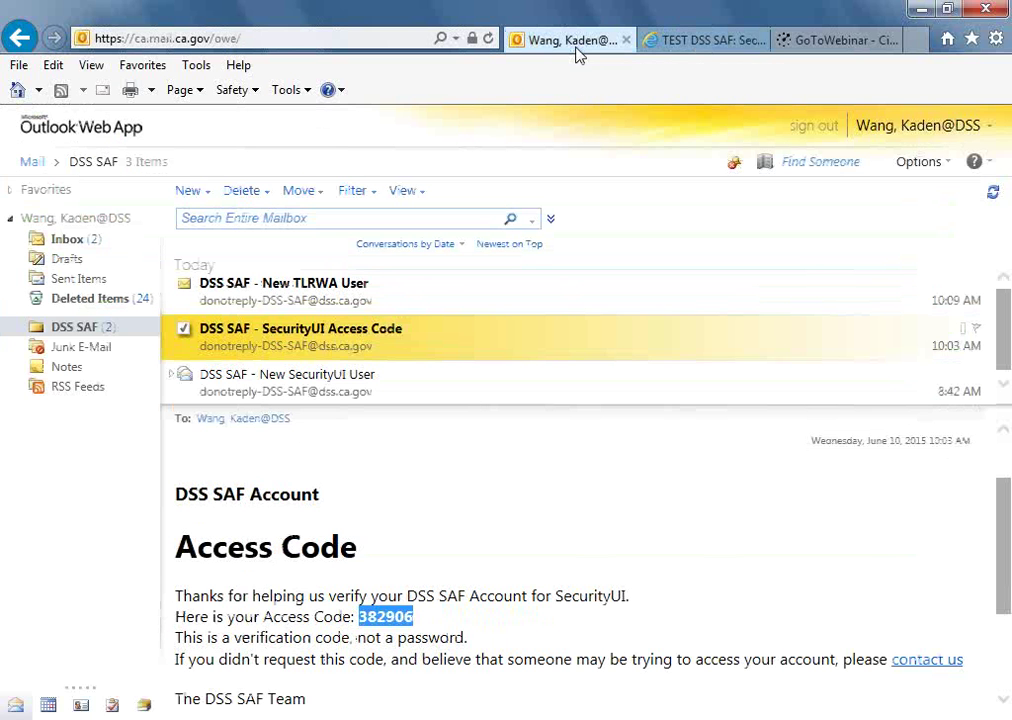
Read the 'DSS SAF - New TLRWA User' e-mail's temporary password and follow its activation link.
click(409, 296)
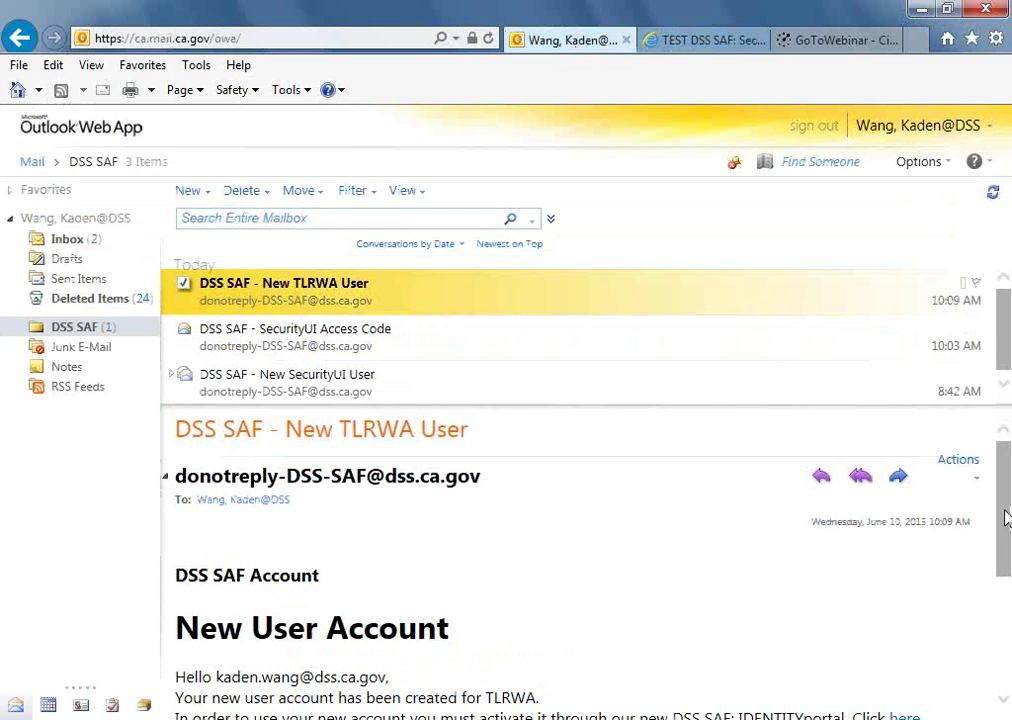
drag(1005, 517, 1006, 556)
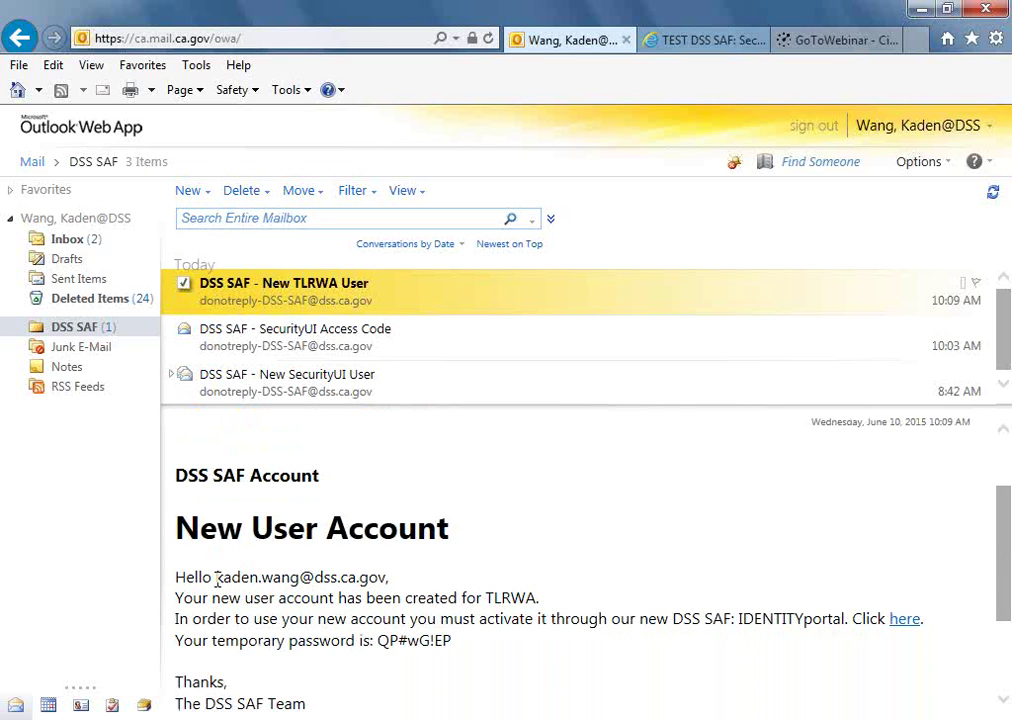
drag(216, 578, 378, 588)
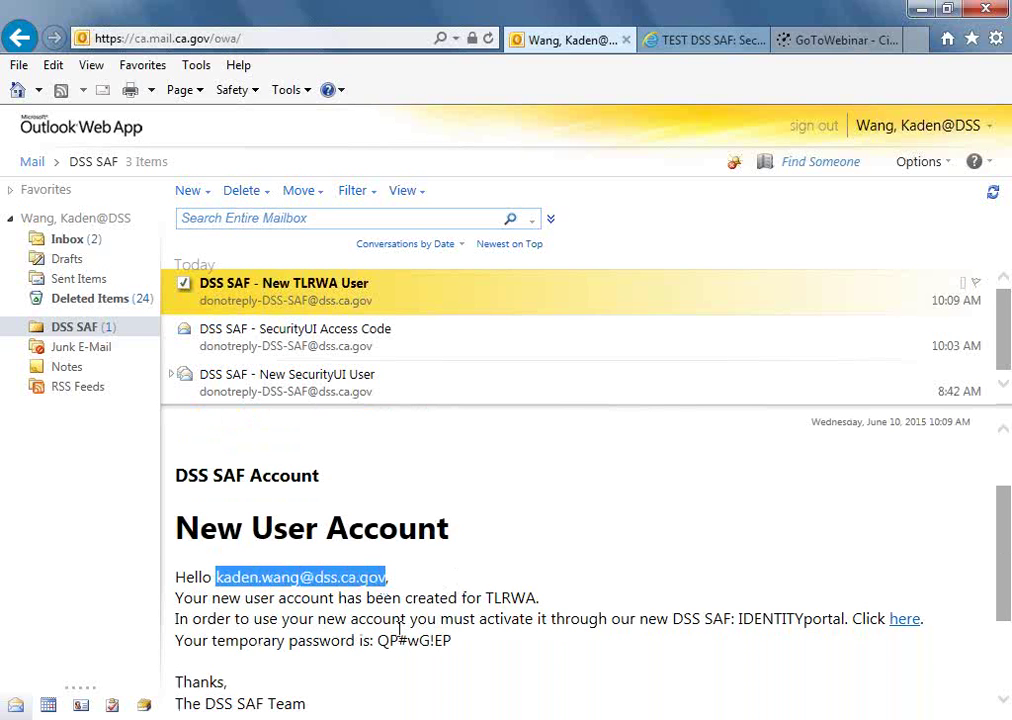
drag(379, 641, 453, 652)
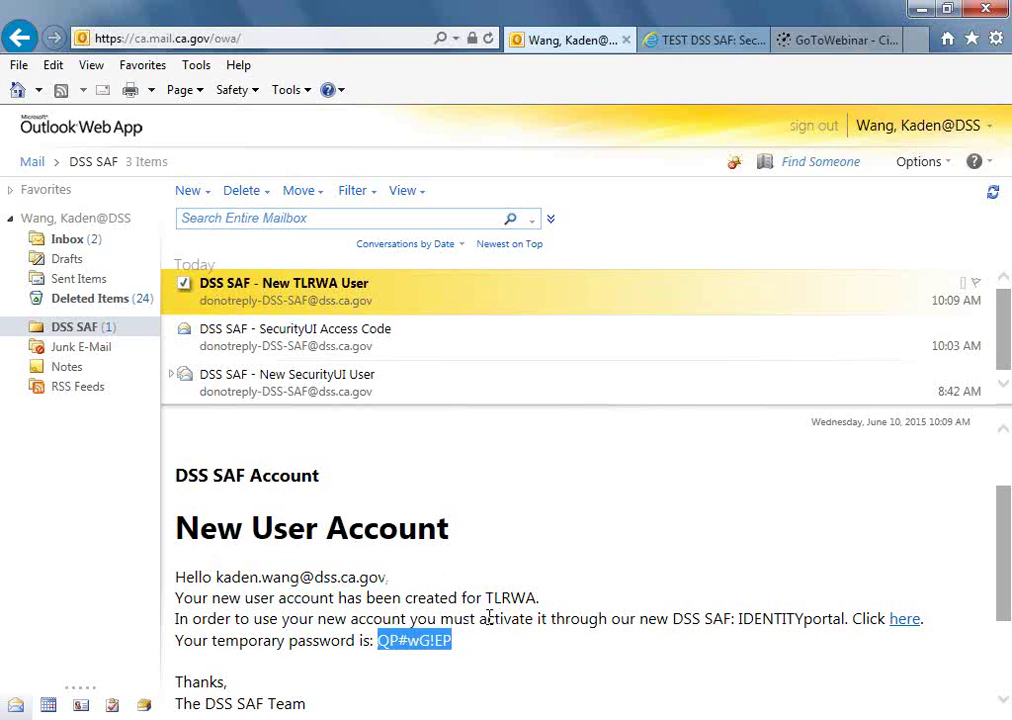
drag(481, 618, 545, 624)
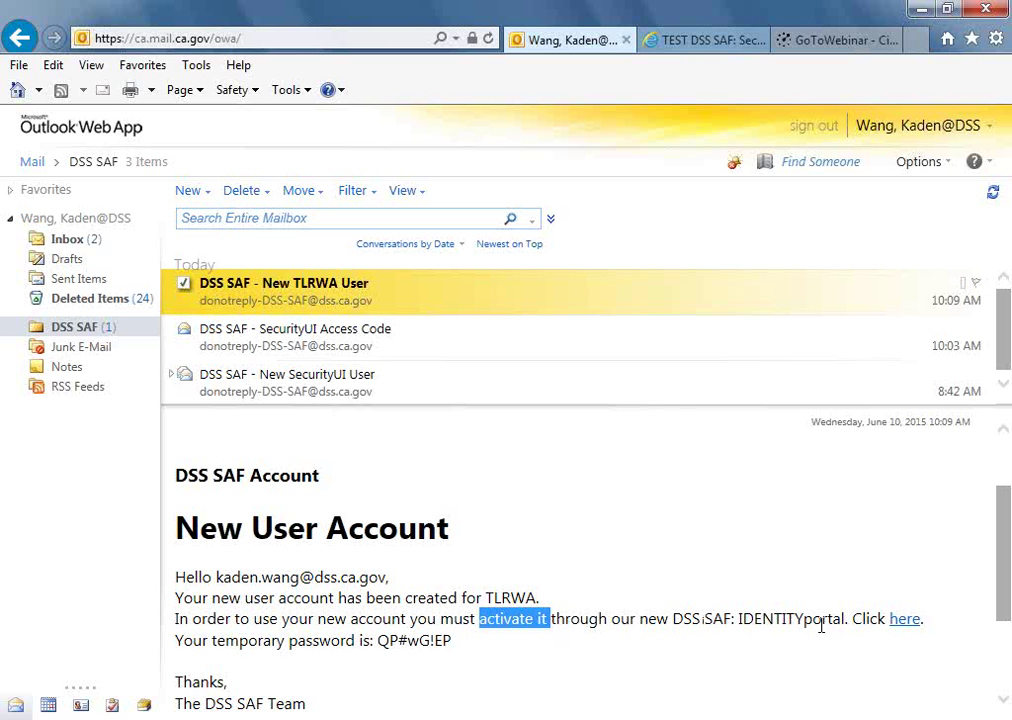
click(888, 652)
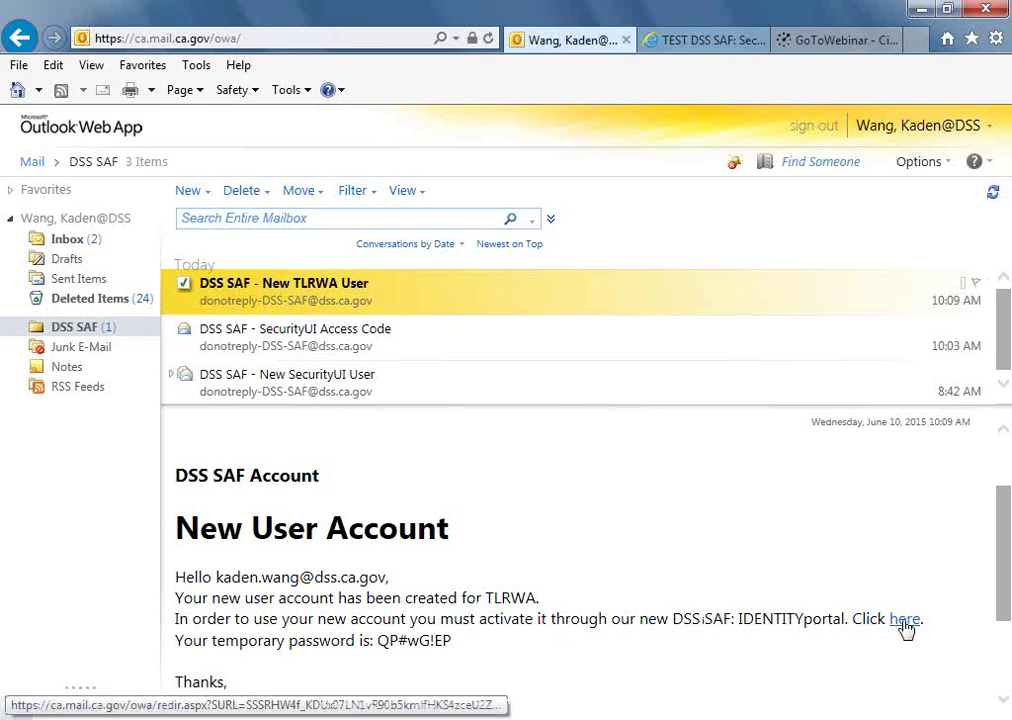
click(903, 620)
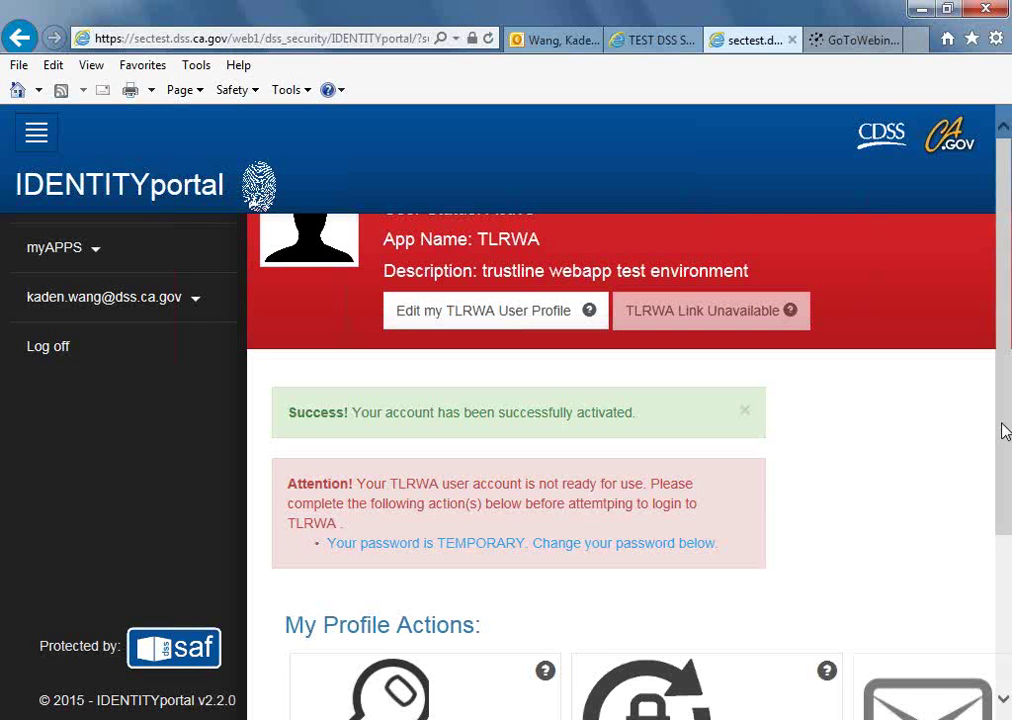
Open the 'Change My Temporary TLRWA Password' card under My Profile Actions.
drag(1002, 424, 1002, 522)
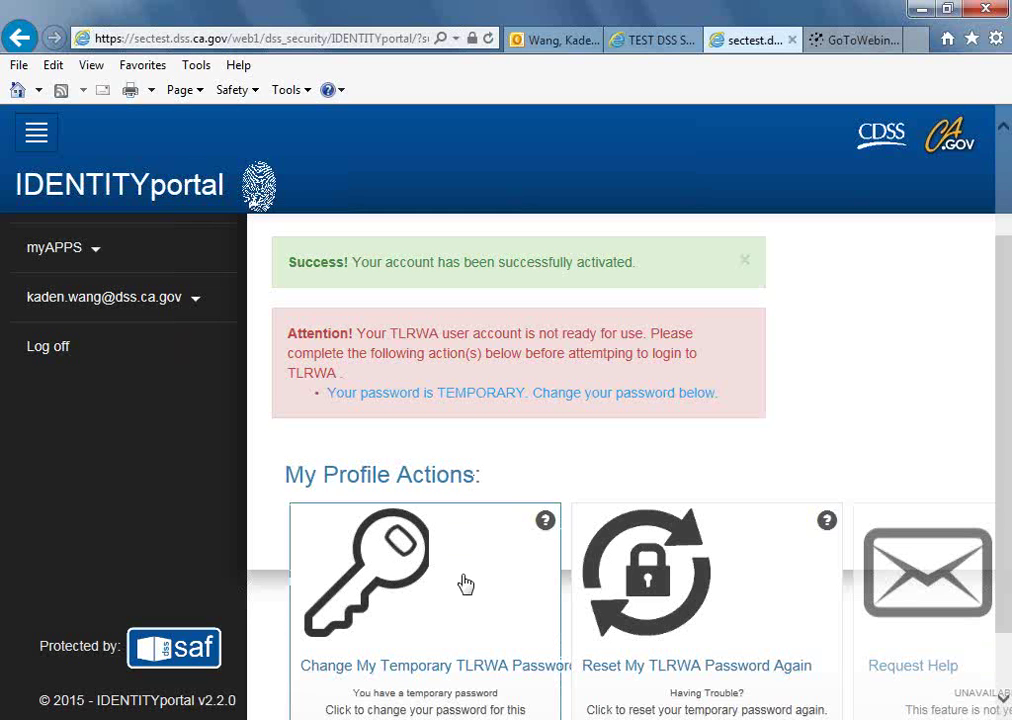
click(465, 584)
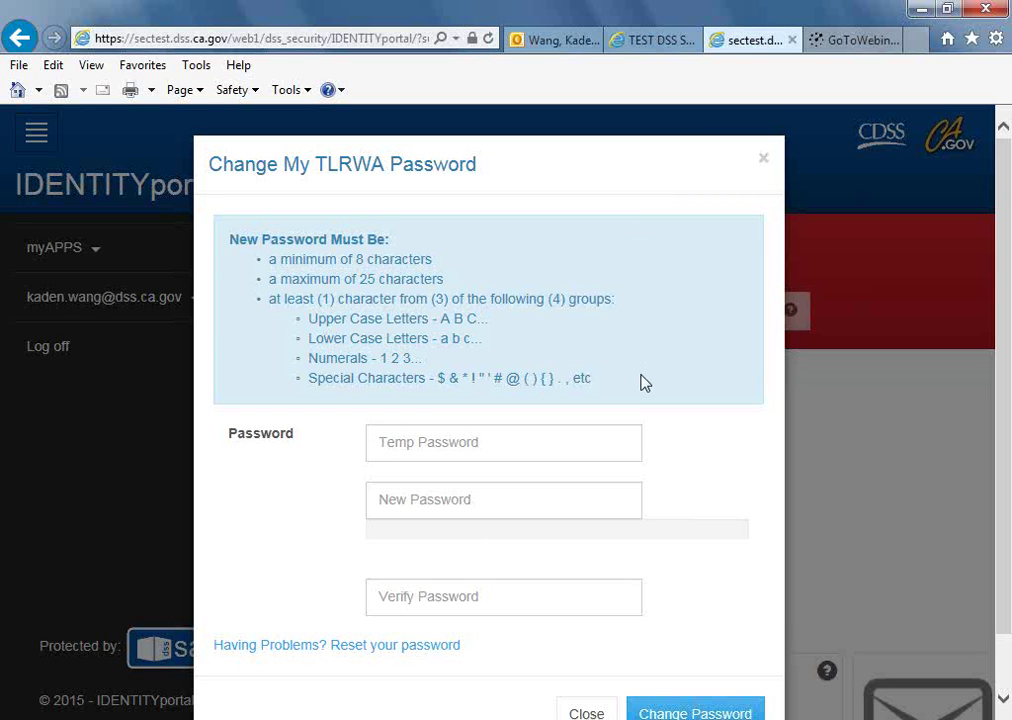
Paste the temporary password copied from the email into the Temp Password field.
click(566, 442)
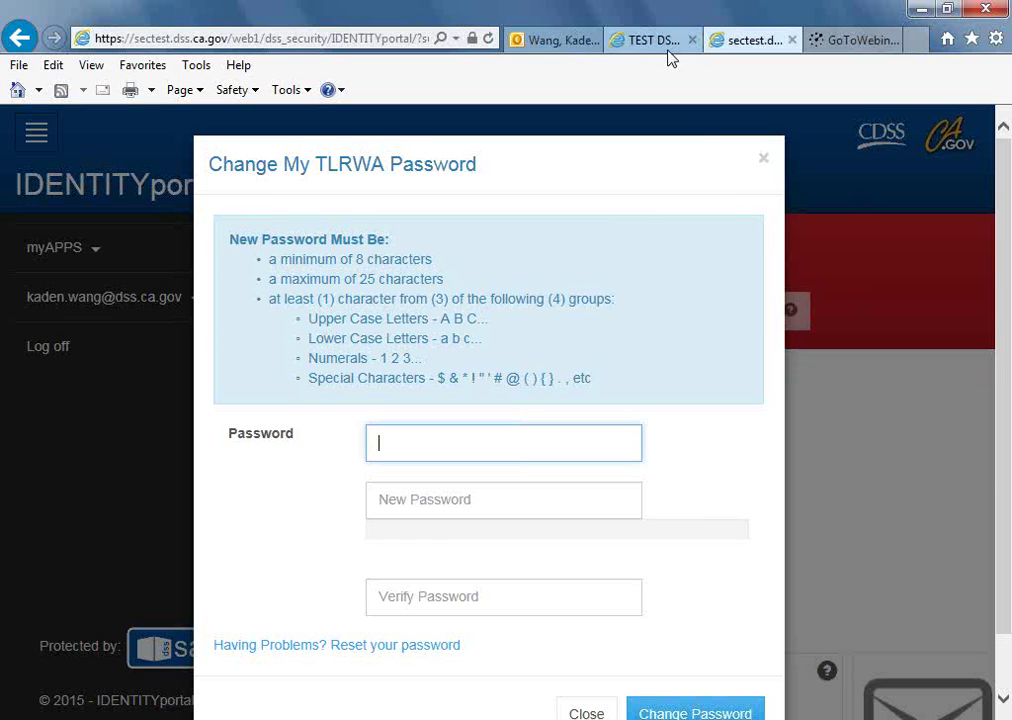
click(553, 40)
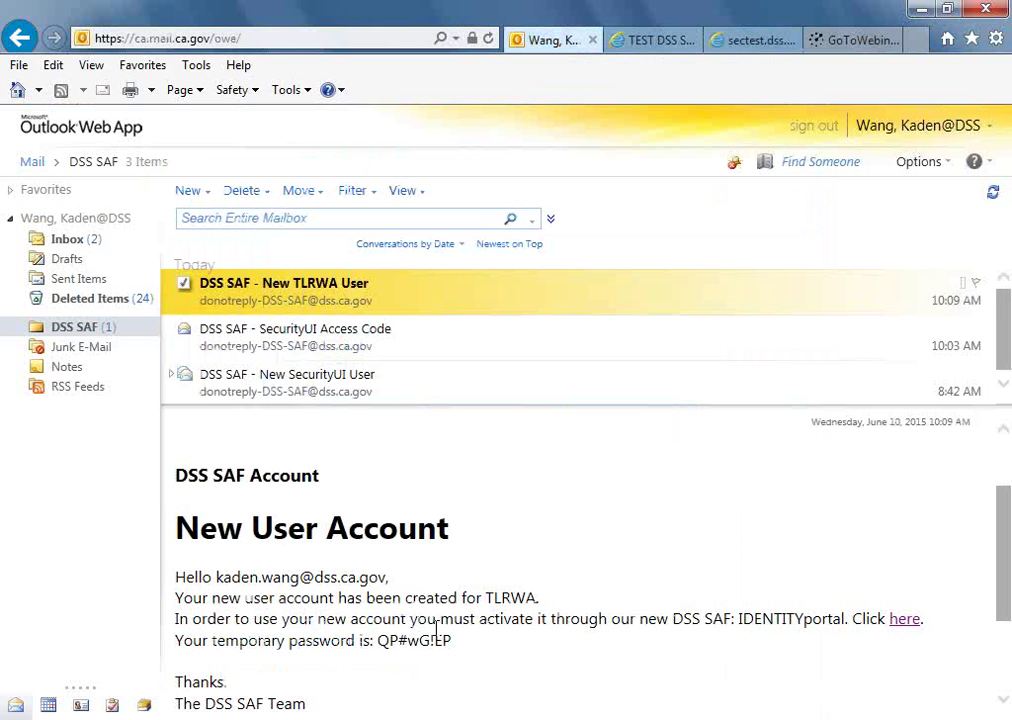
drag(379, 641, 452, 648)
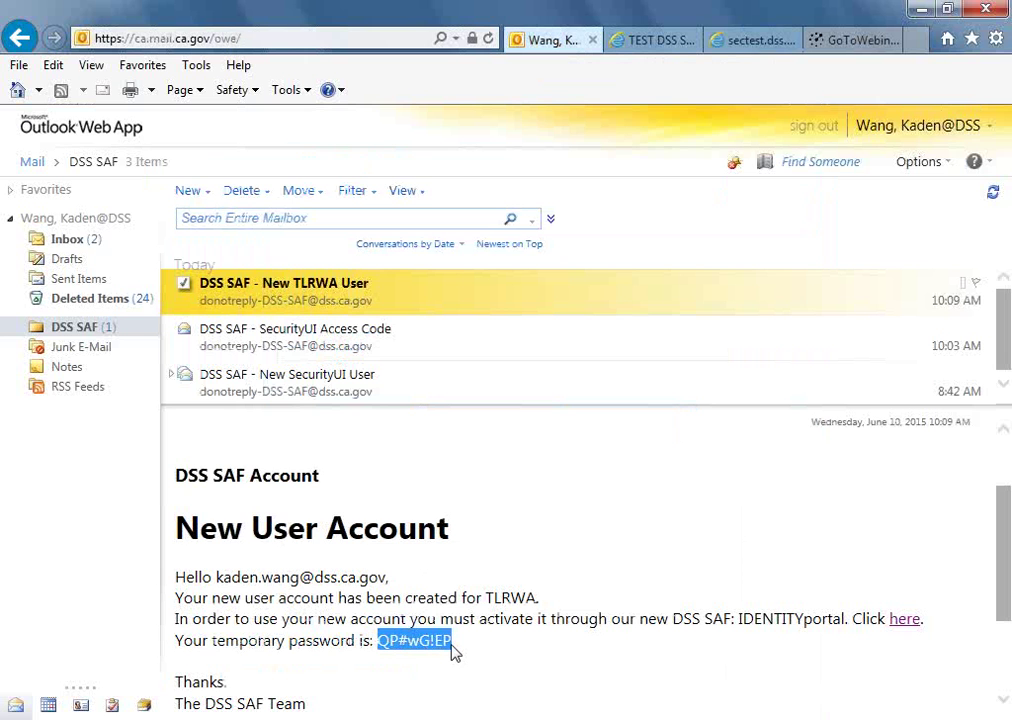
click(748, 42)
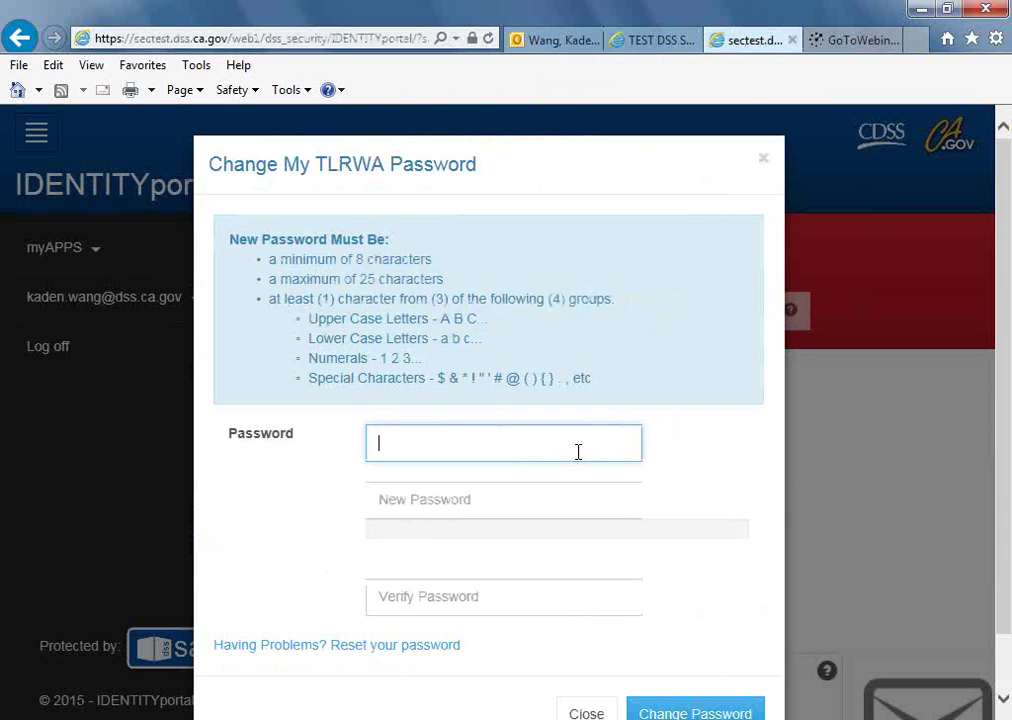
key(ctrl+v)
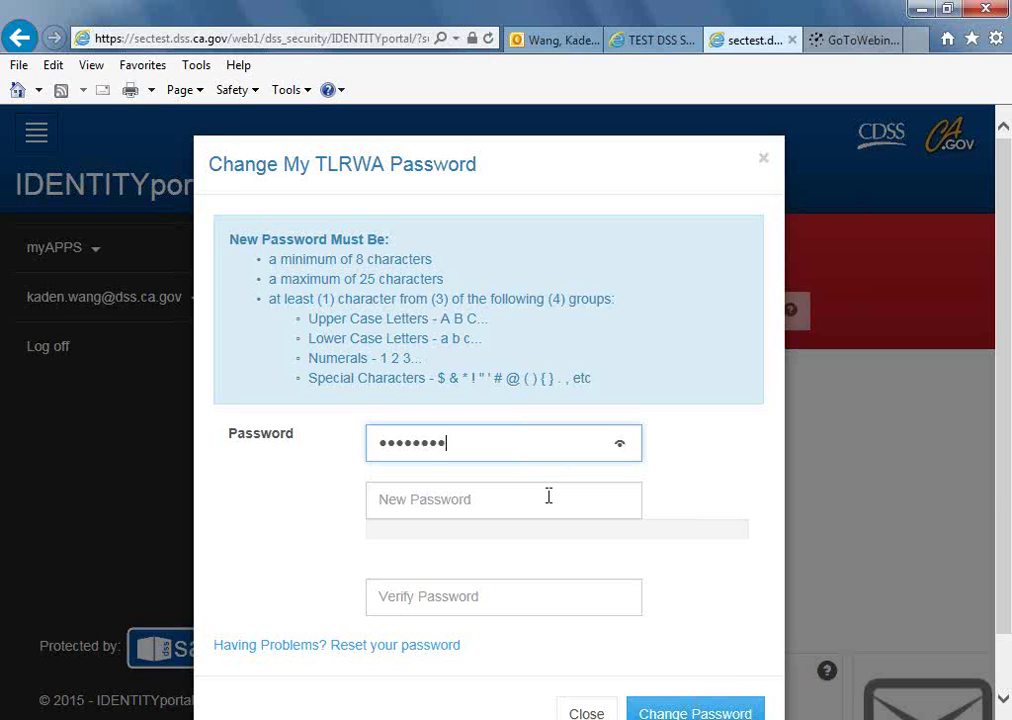
Enter and verify a new password, save it, and acknowledge 'User Saved!'.
click(548, 496)
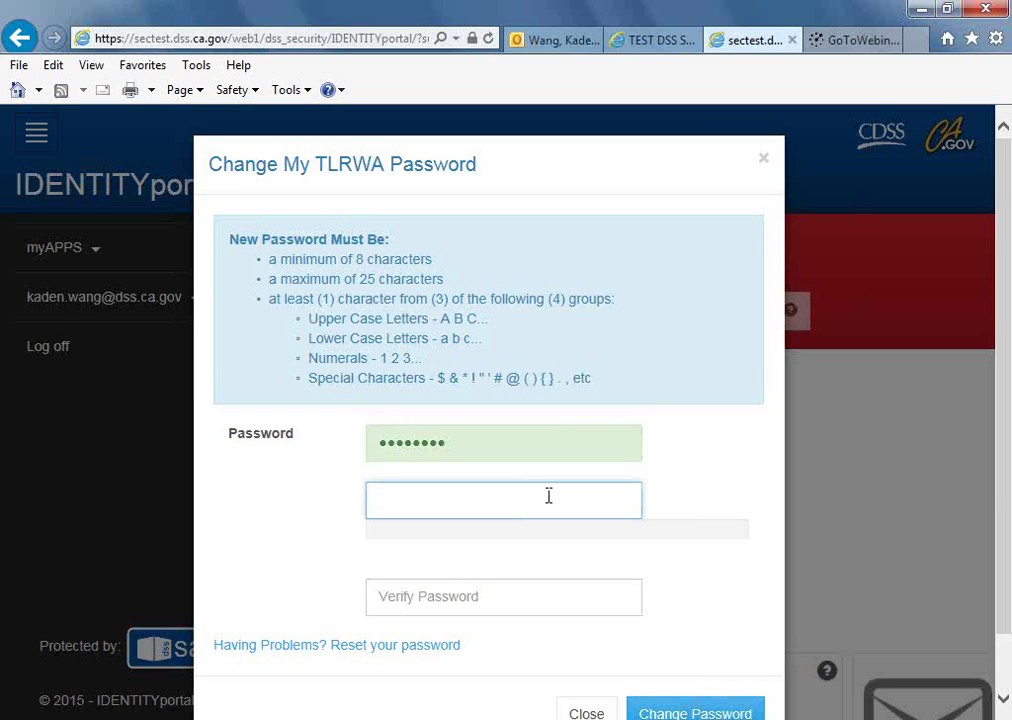
text(••••)
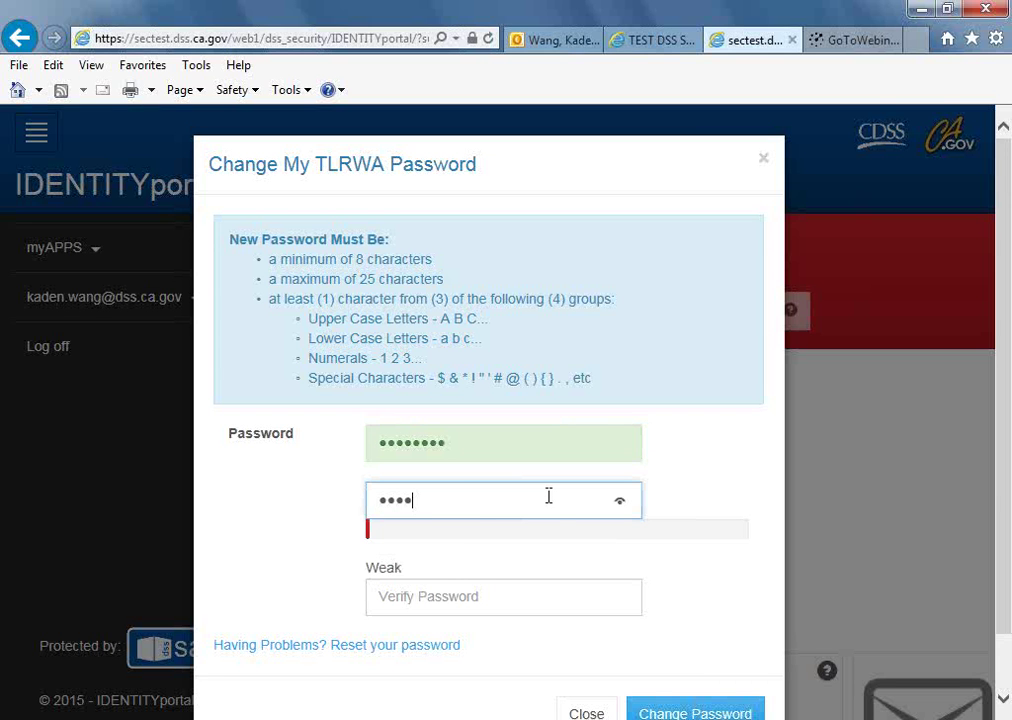
text(•••••••)
key(Tab)
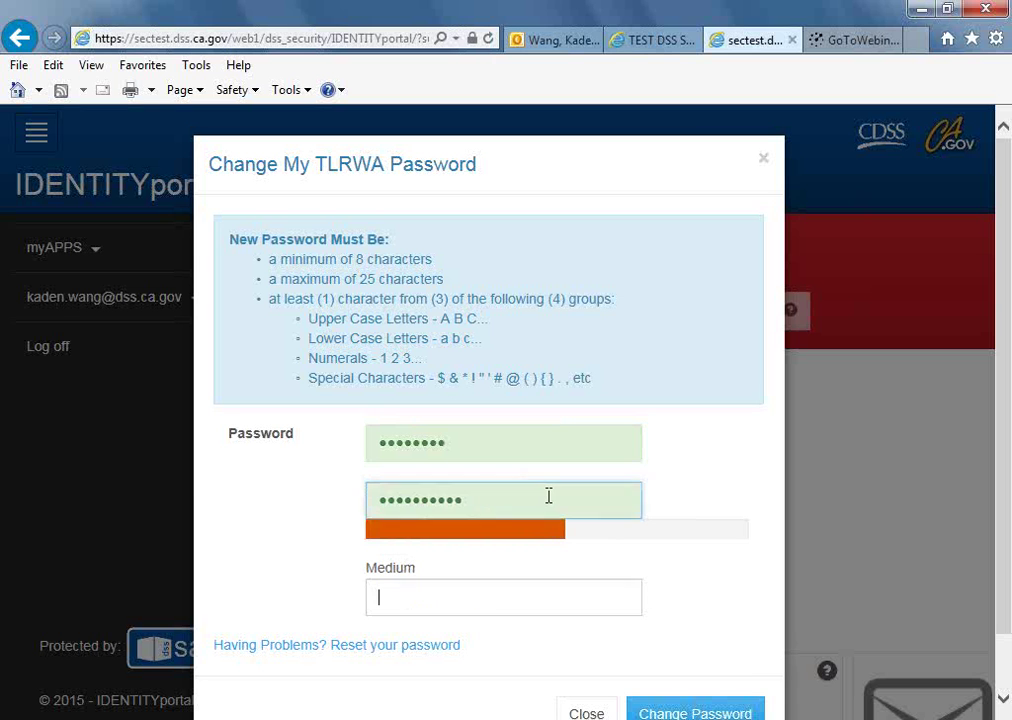
text(•••••••••••)
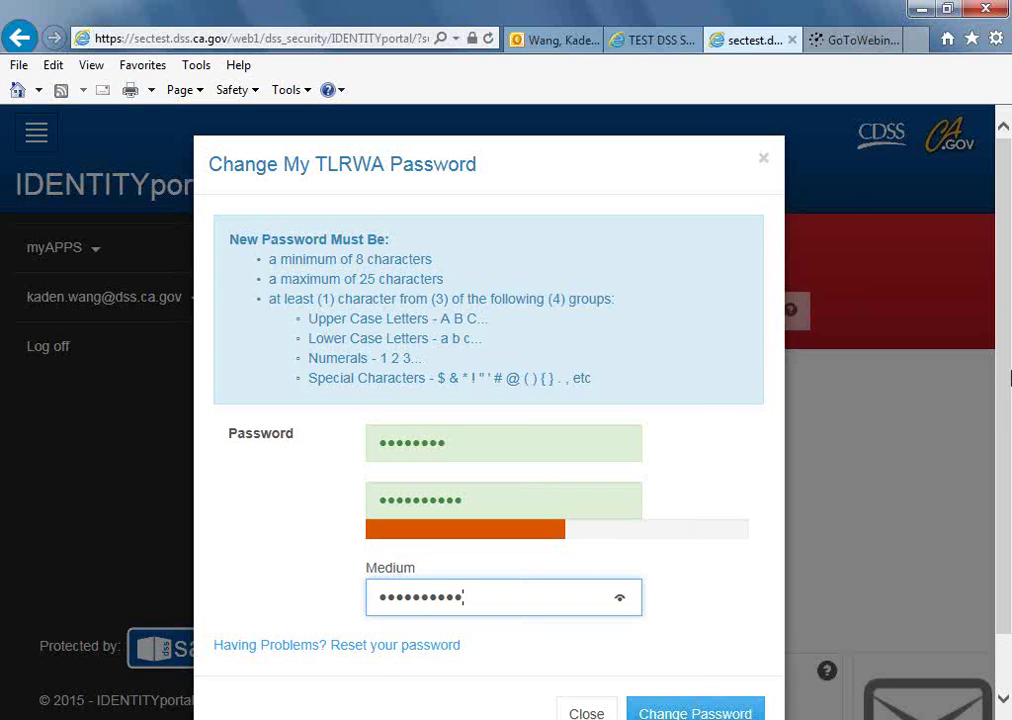
drag(1006, 406, 1006, 442)
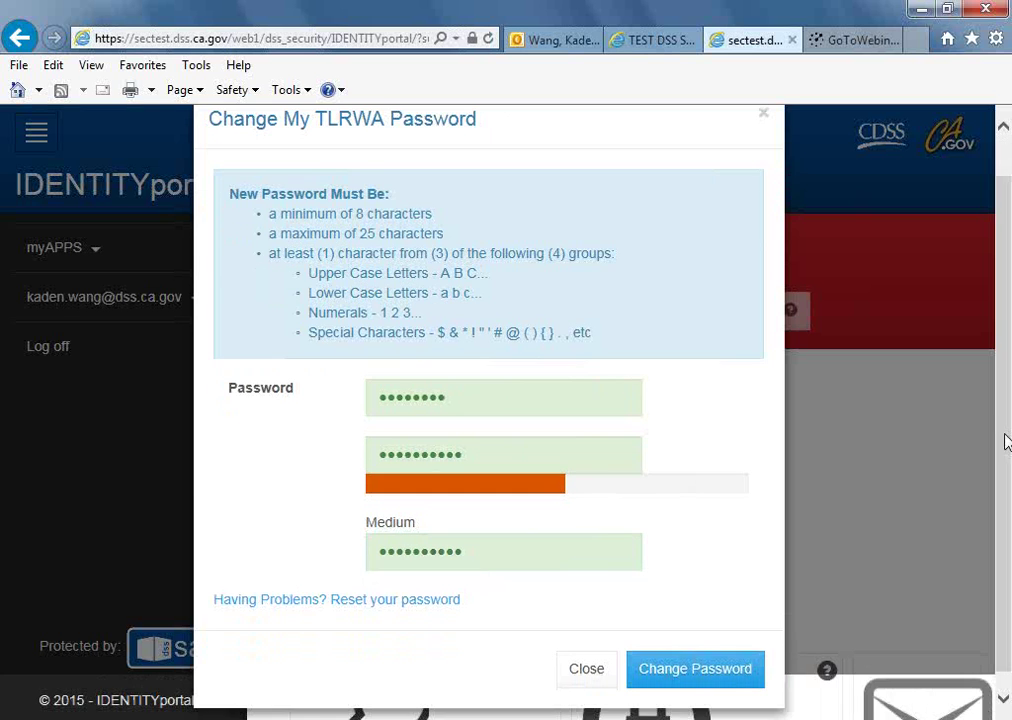
click(703, 676)
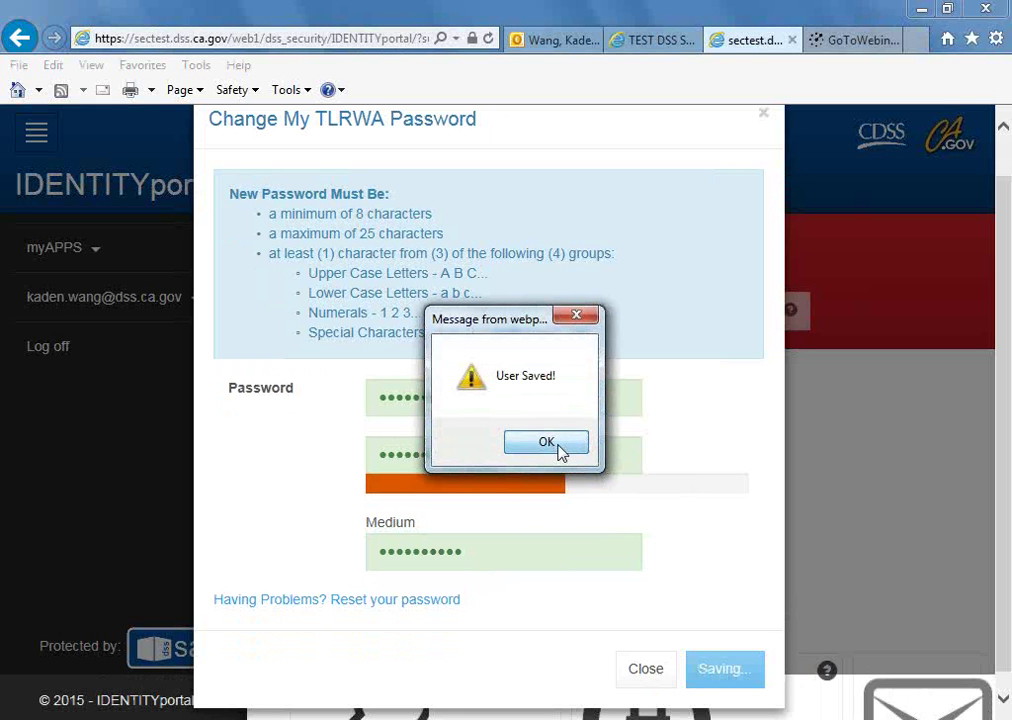
click(548, 443)
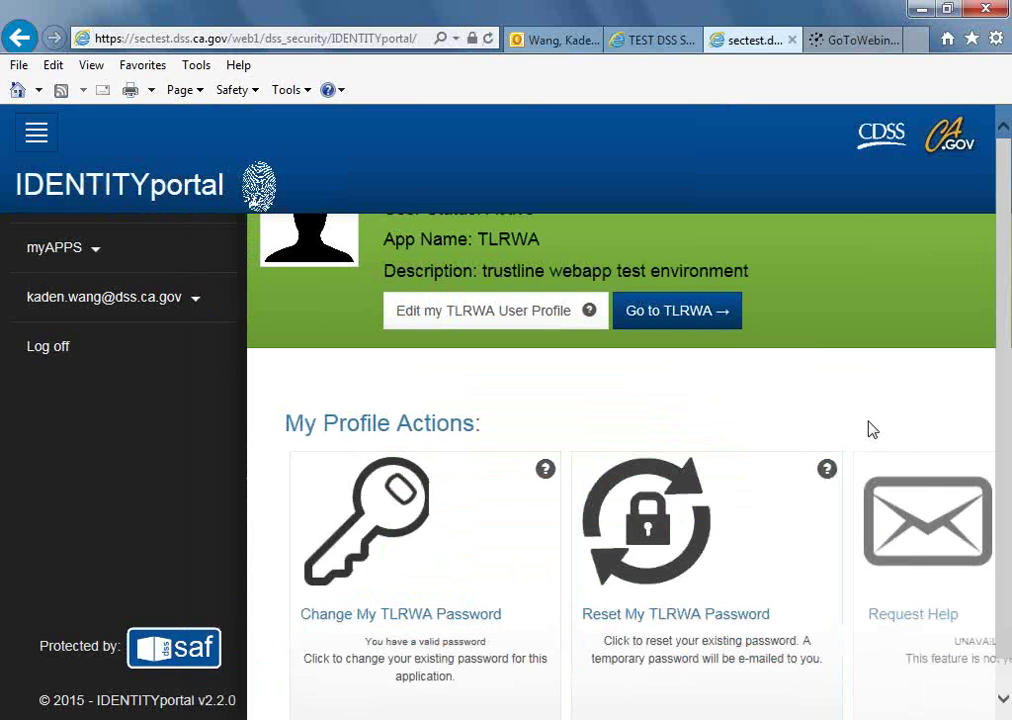
Open TLRWA and log in to TrustLine with the user's e-mail and new password.
click(672, 315)
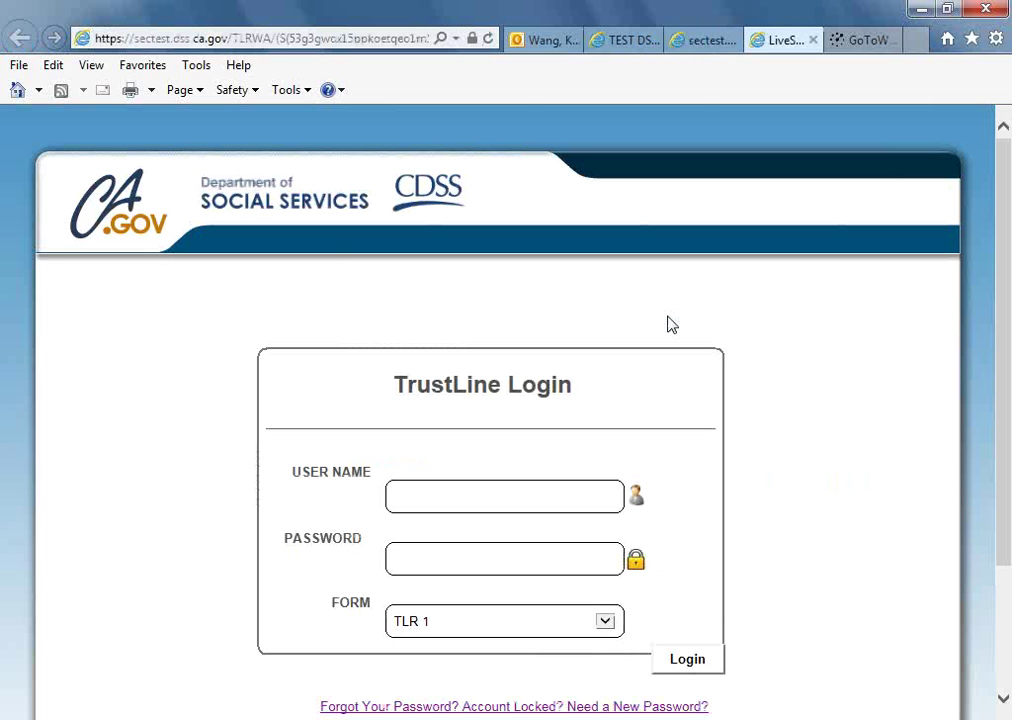
click(488, 497)
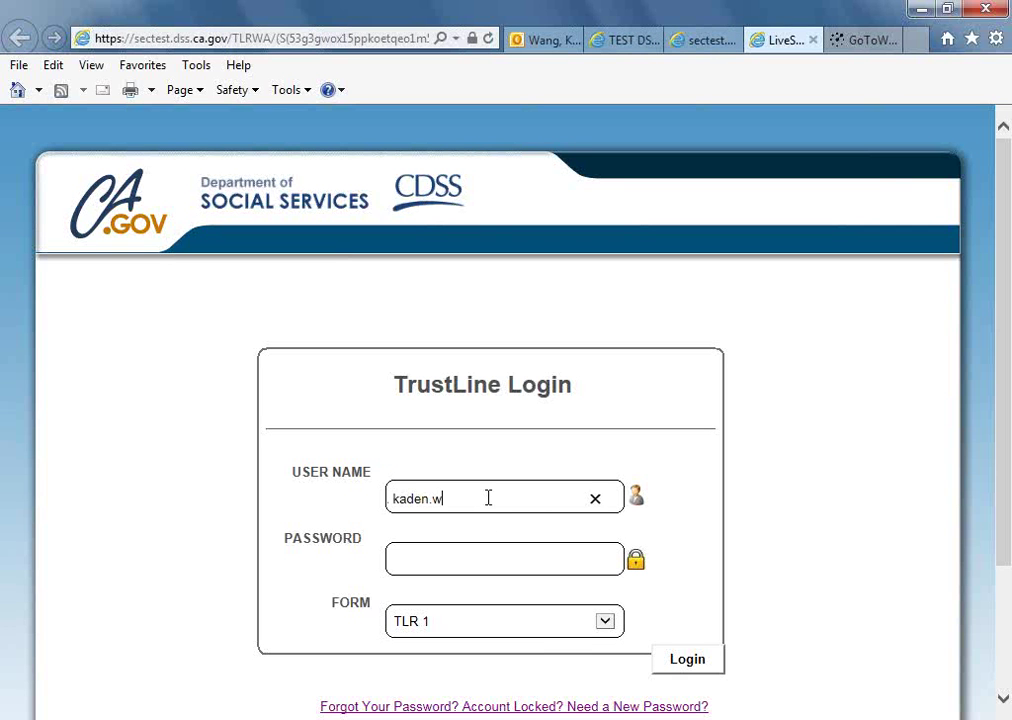
key(Tab)
text(**********)
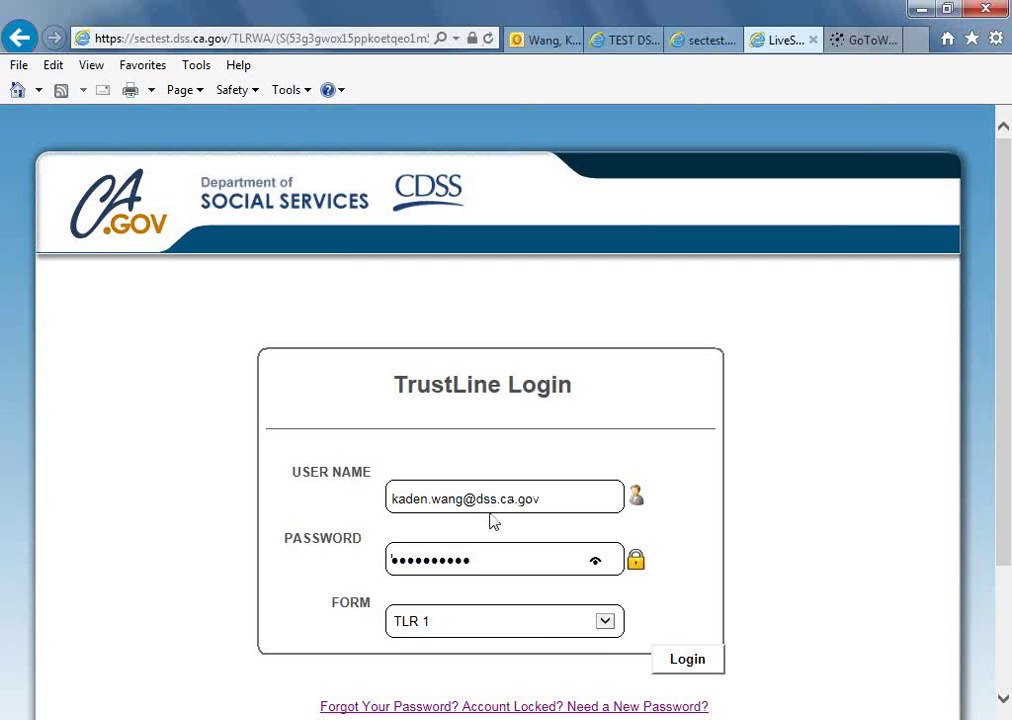
click(680, 661)
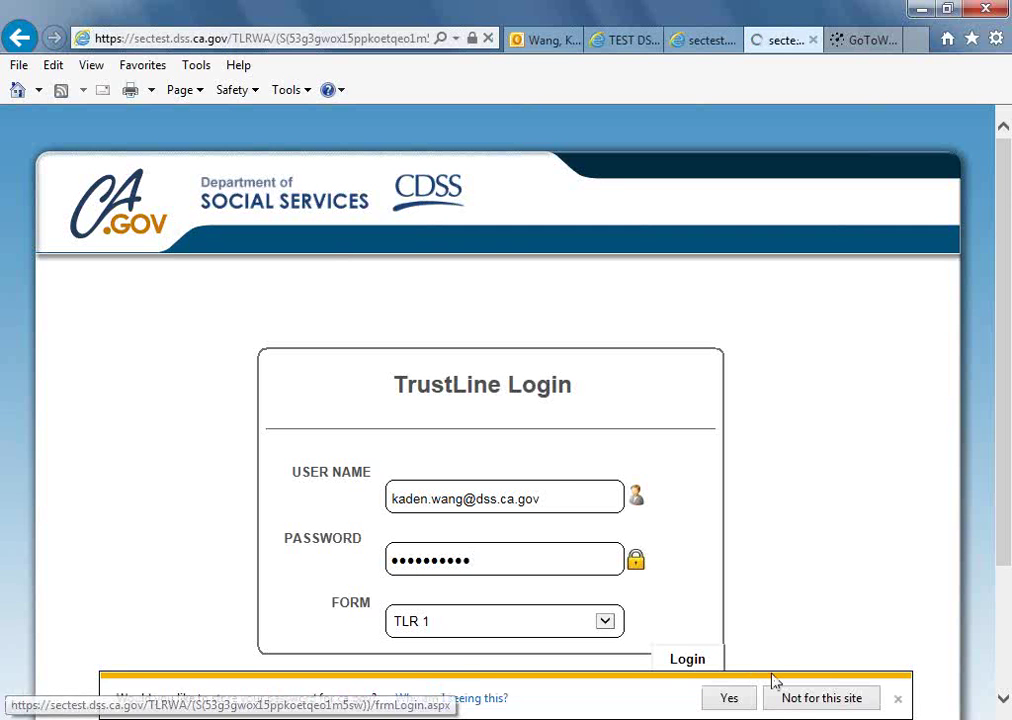
Decline saving the password for this site and return to the SecurityUI Lite tab.
click(820, 698)
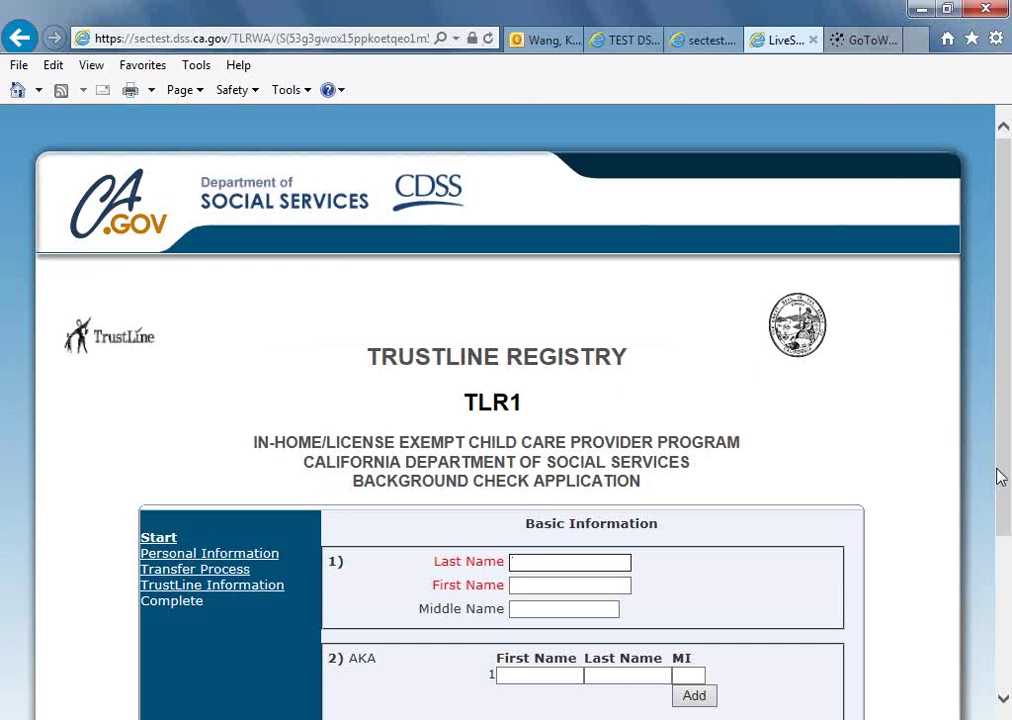
drag(1001, 477, 1003, 513)
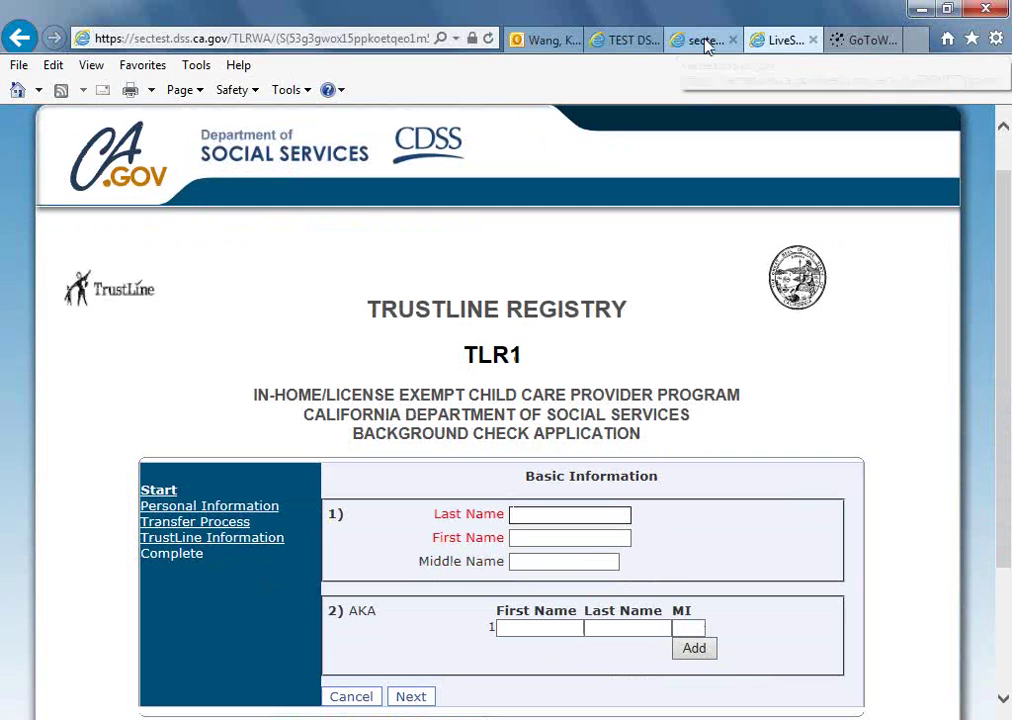
click(621, 42)
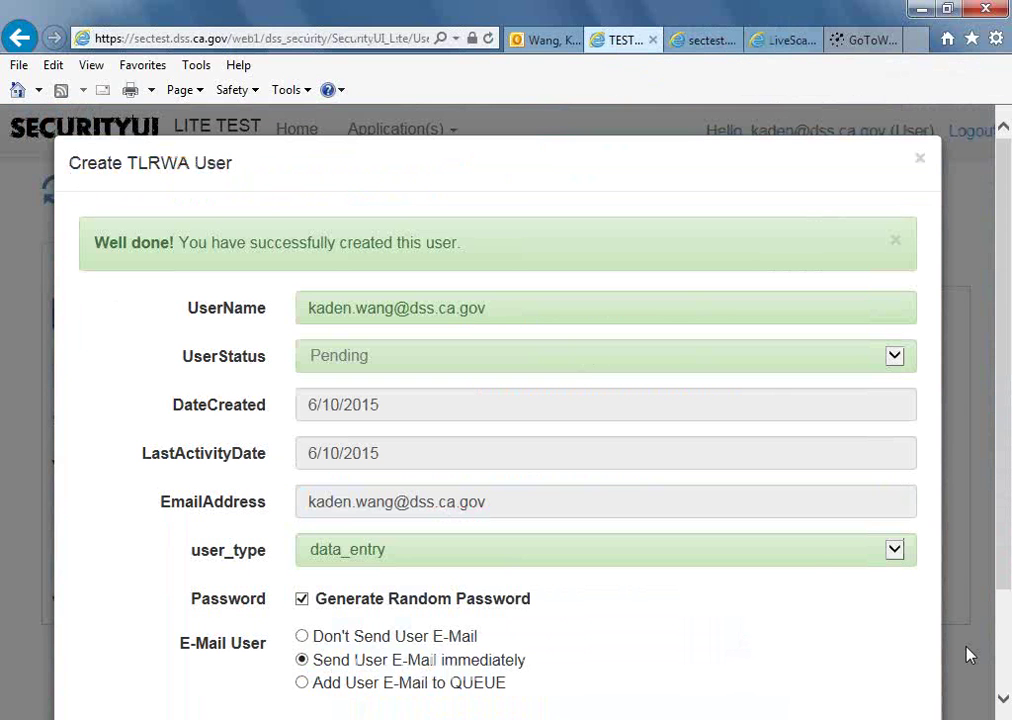
Close the new-user confirmation, refresh the empty TLRWA Users list twice, and switch to row view.
drag(1005, 591, 1007, 655)
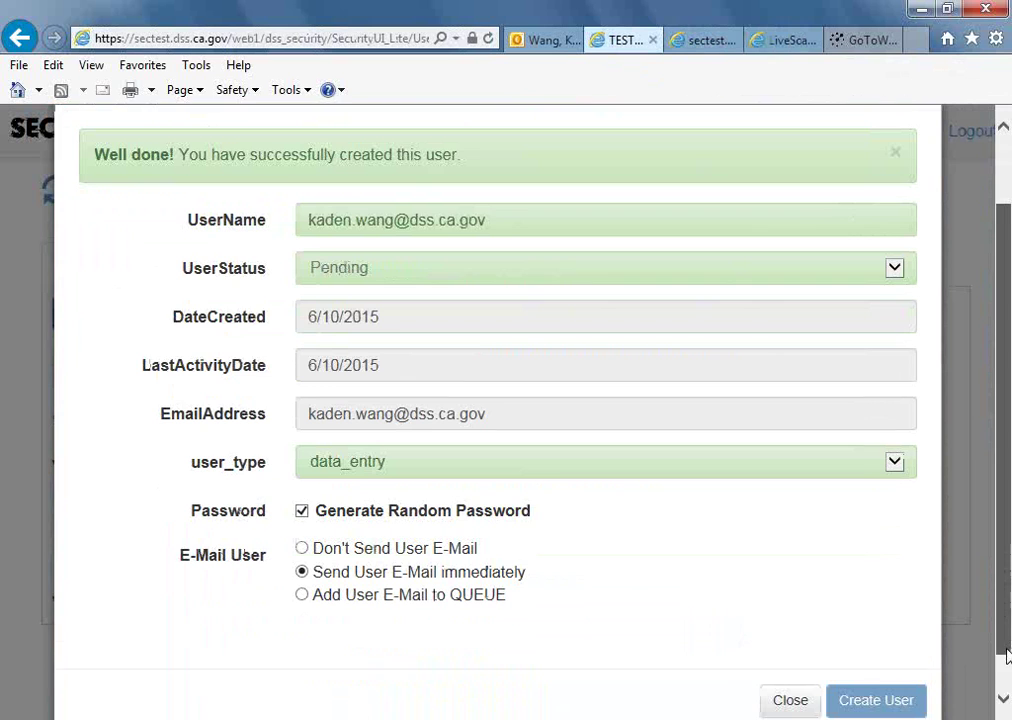
click(792, 671)
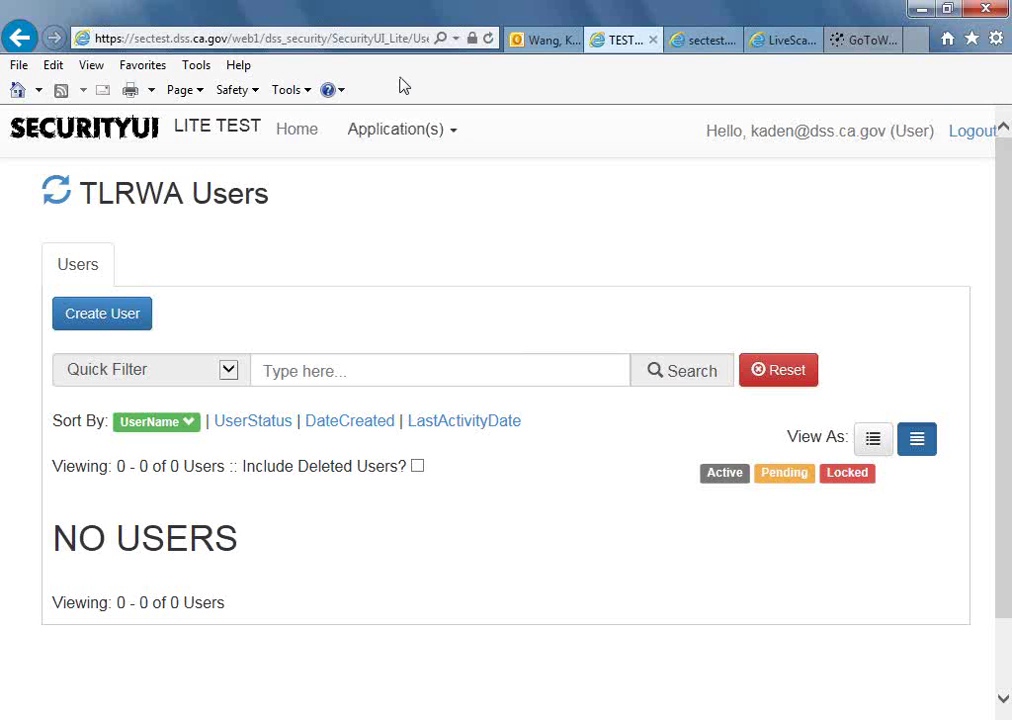
click(62, 198)
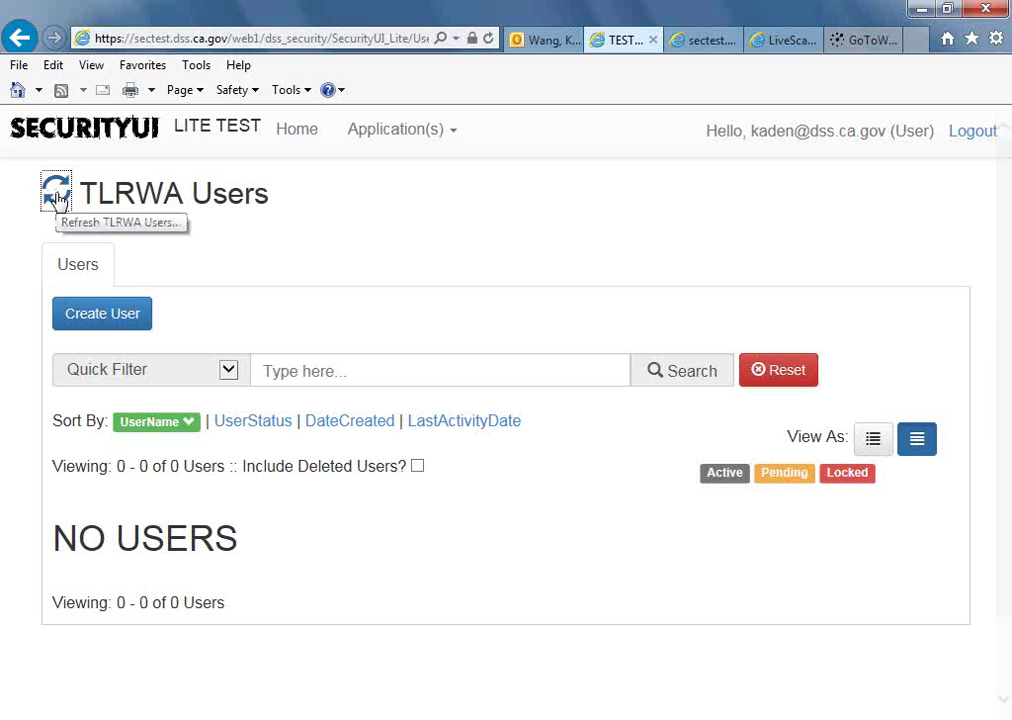
click(56, 194)
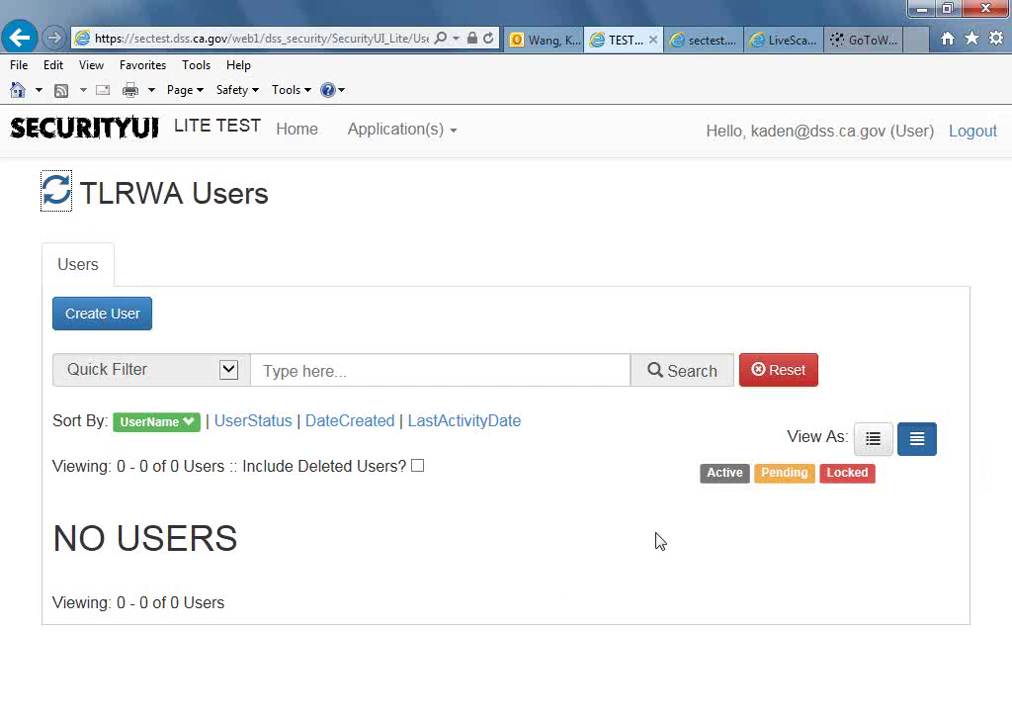
click(886, 448)
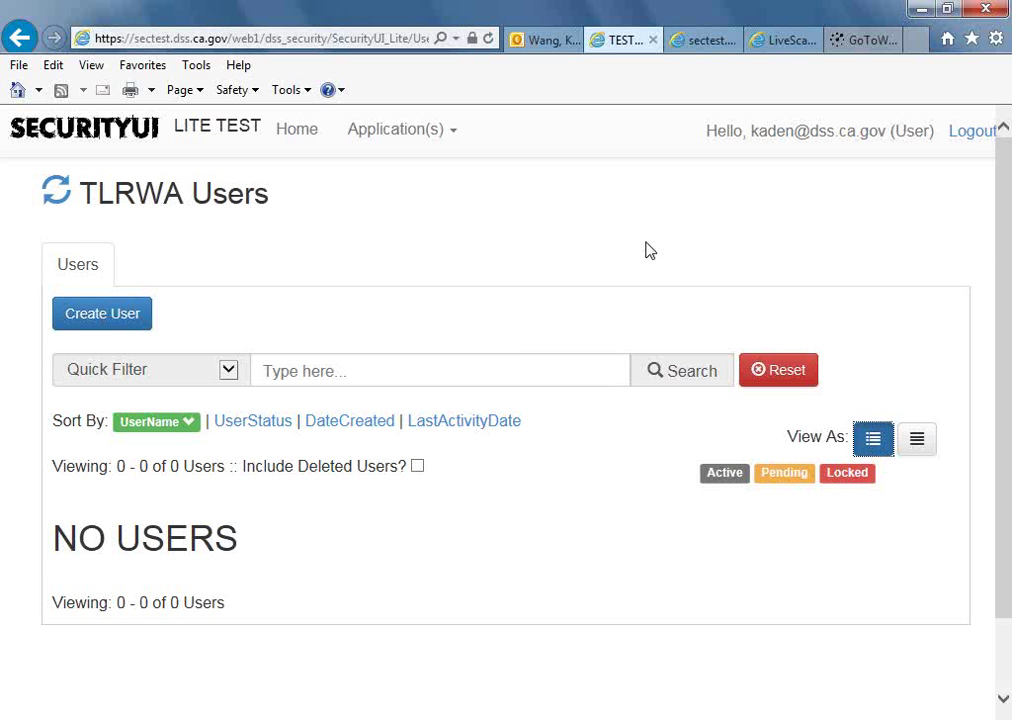
Log out of SecurityUI Lite and start entering a sign-in address.
click(965, 140)
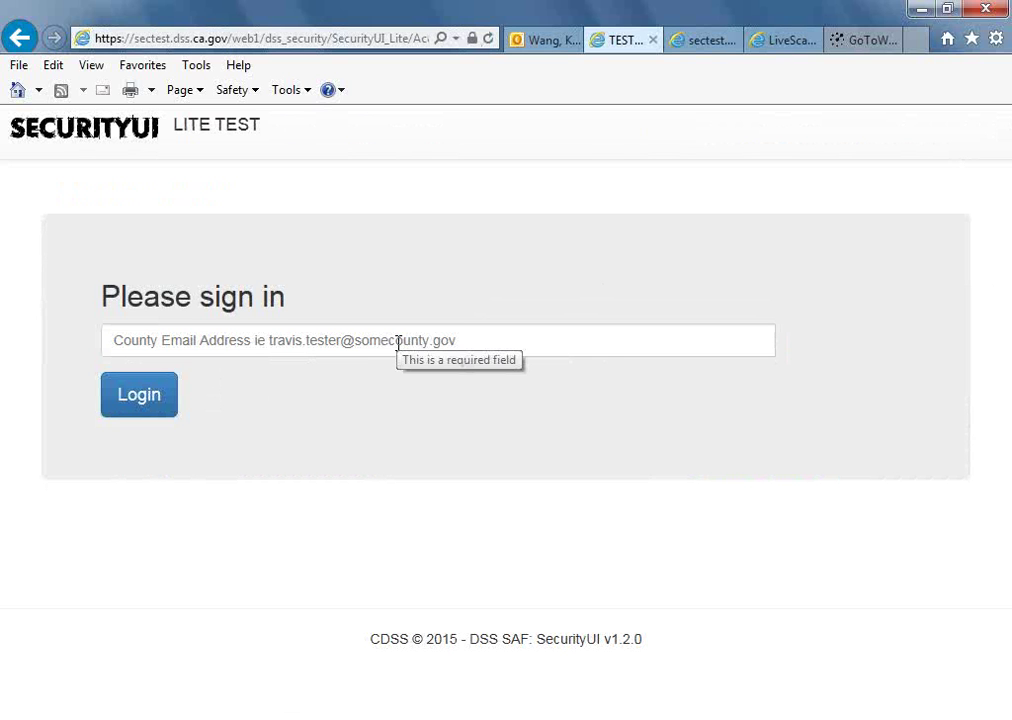
click(398, 343)
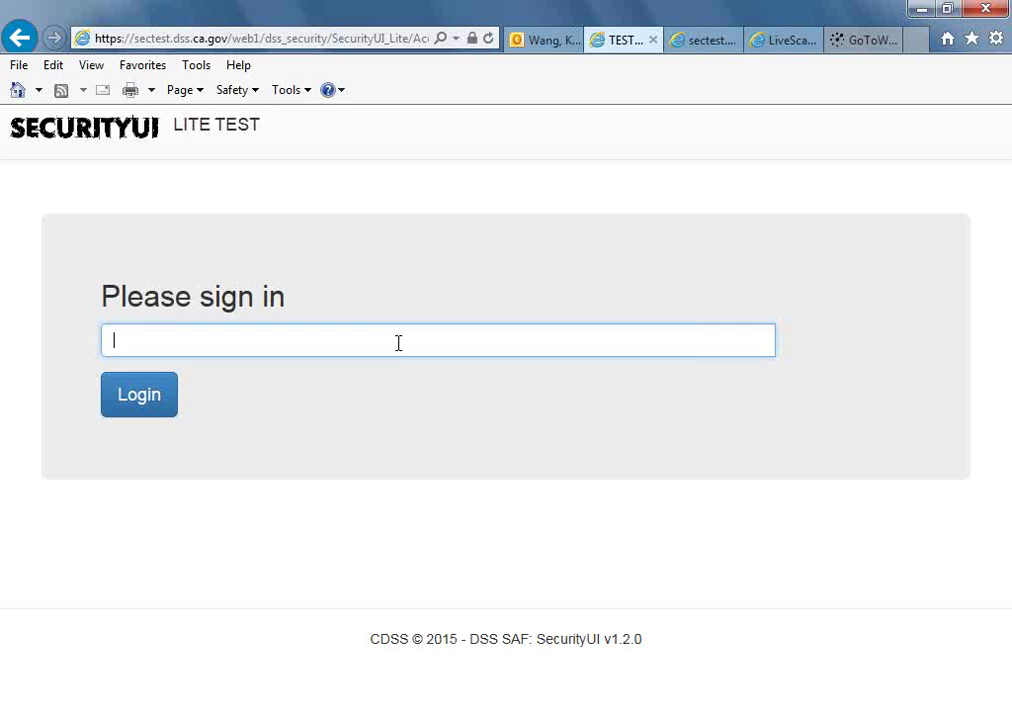
text(i)
Go to the cdssvtst011:8101/SecurityUI login and submit the domain username for two-step verification.
click(300, 36)
text(htt)
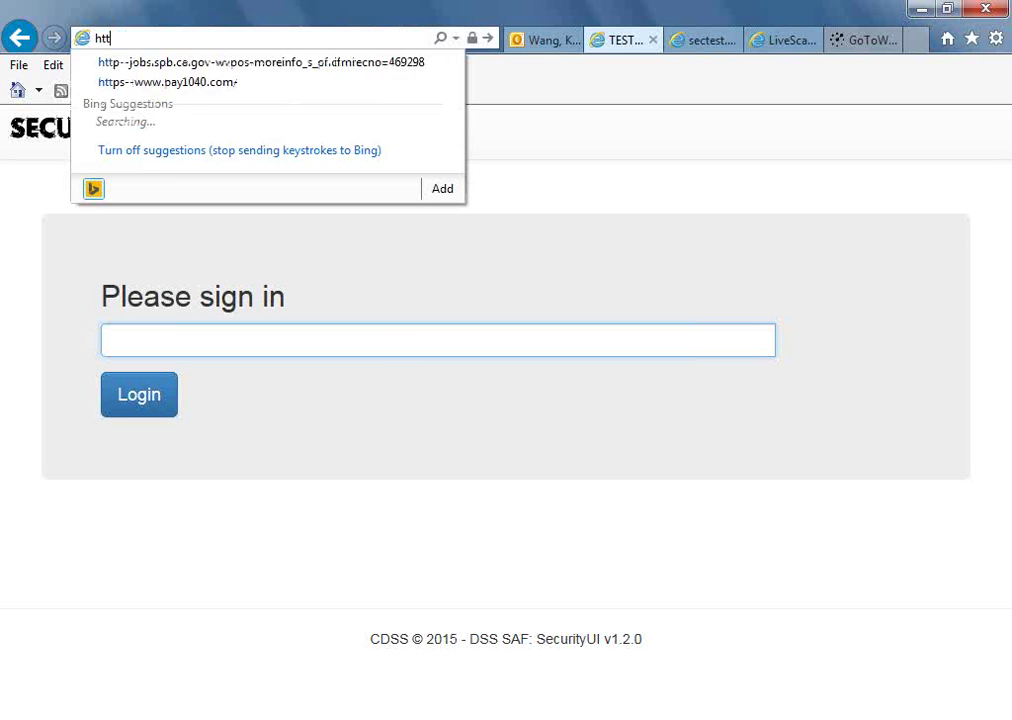
text(p://)
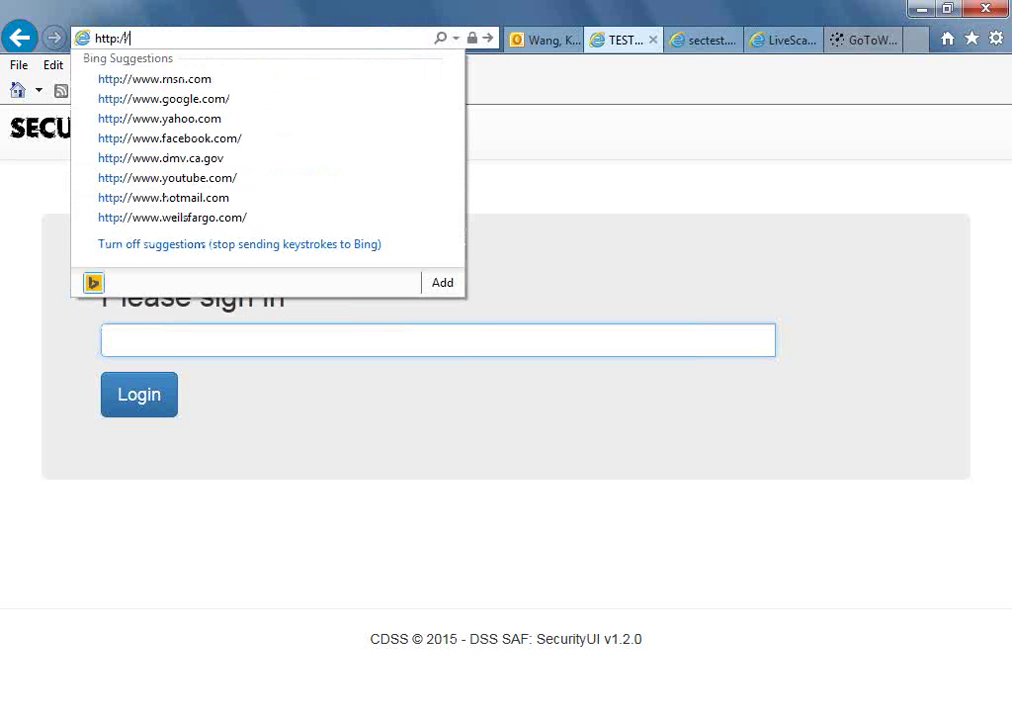
text(cdssvtst011:8101/)
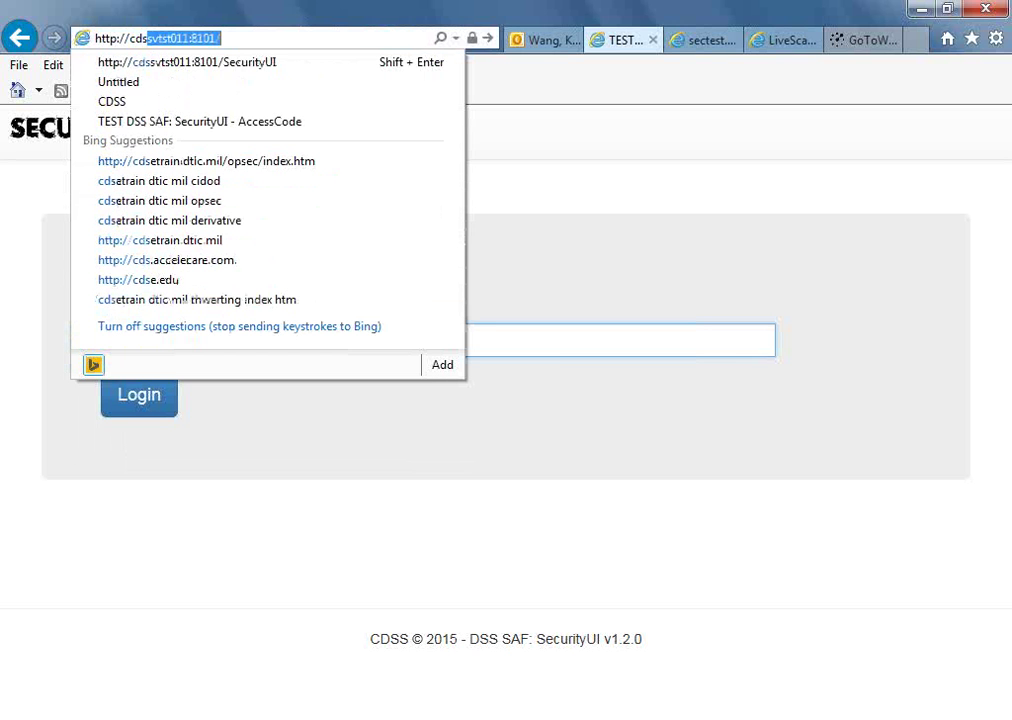
click(262, 66)
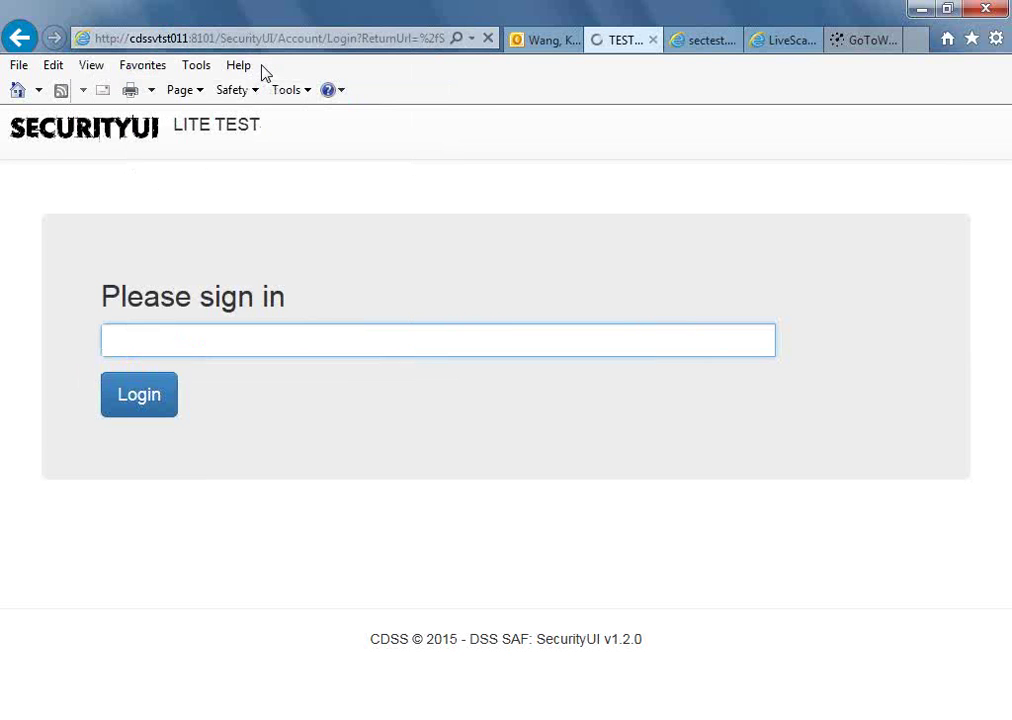
click(269, 343)
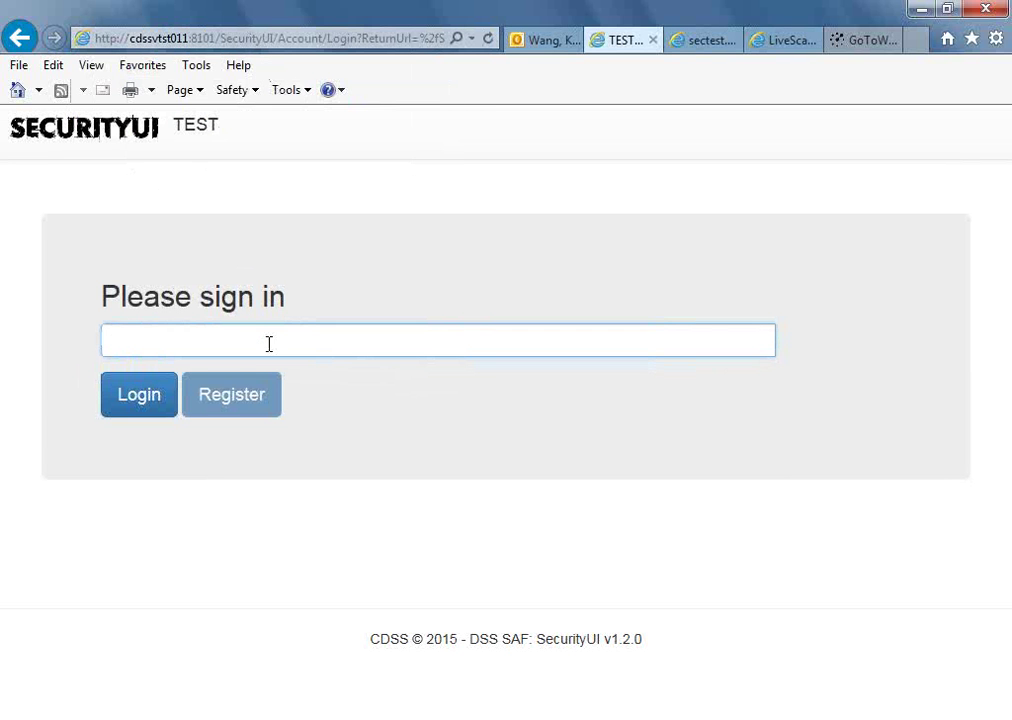
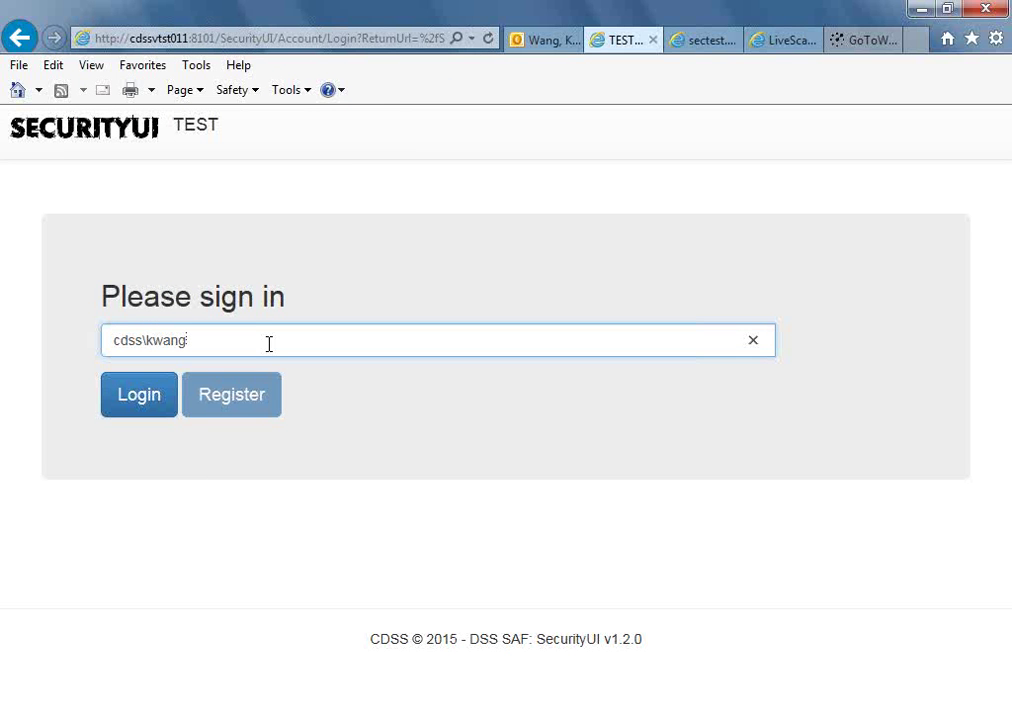
key(Tab)
key(Return)
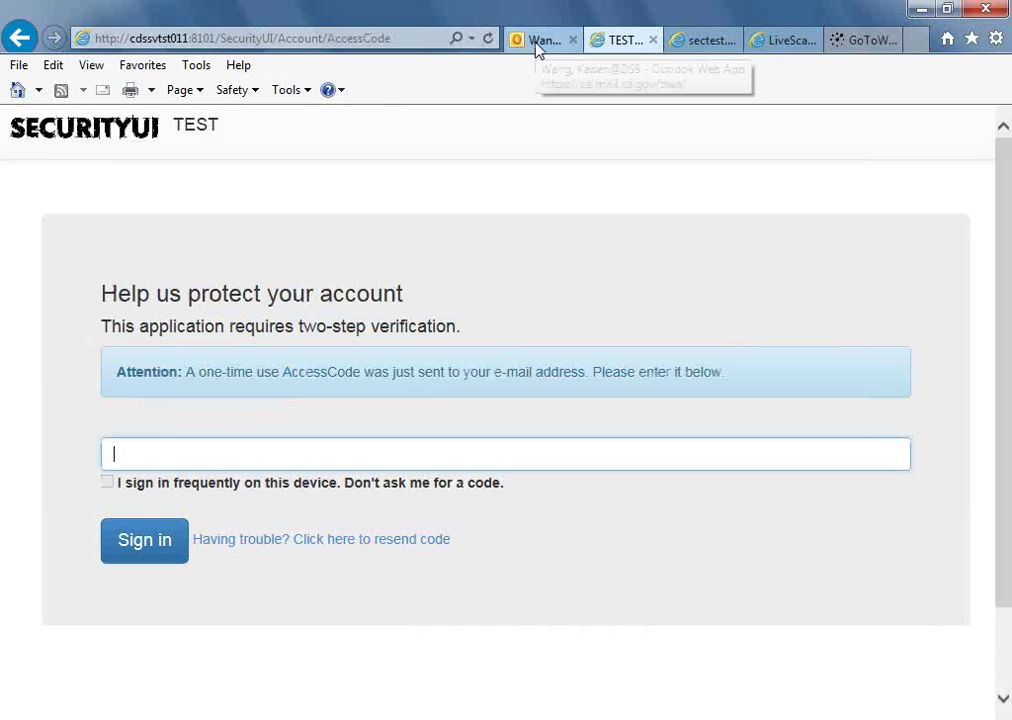
click(536, 45)
Copy the code from the newest SecurityUI Access Code email and return to the verification page.
click(330, 303)
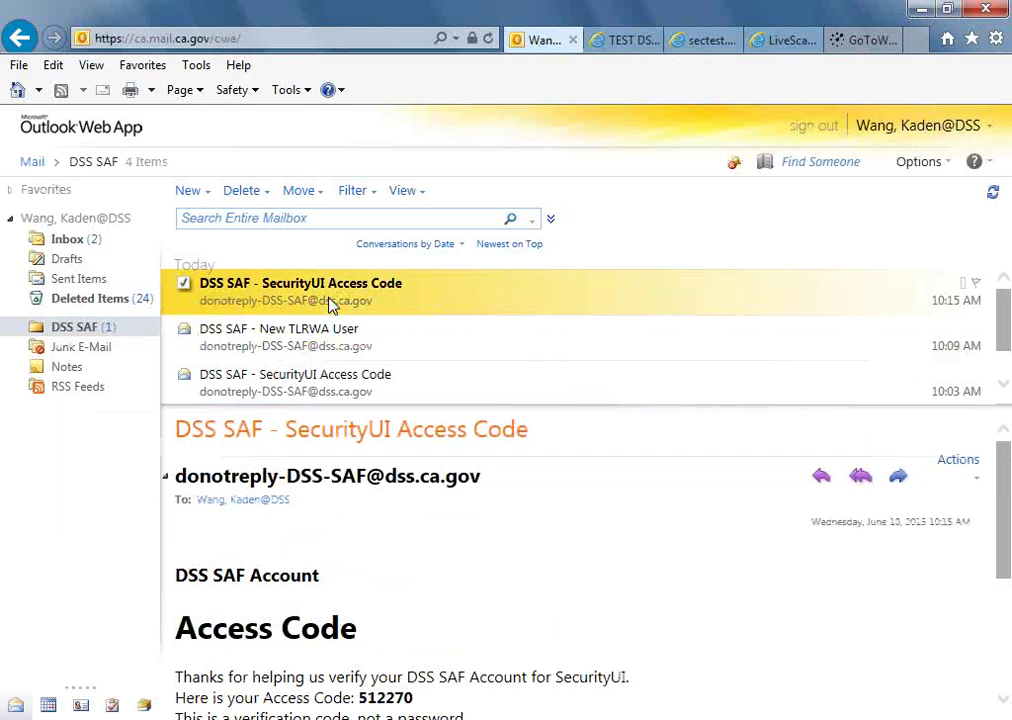
double_click(396, 700)
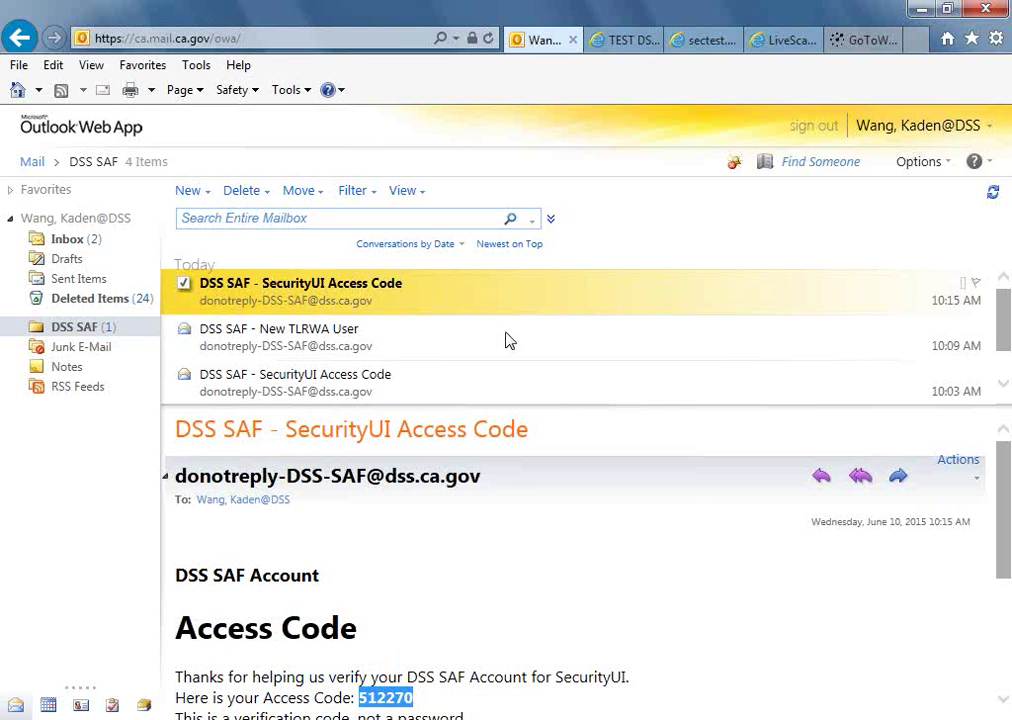
click(630, 40)
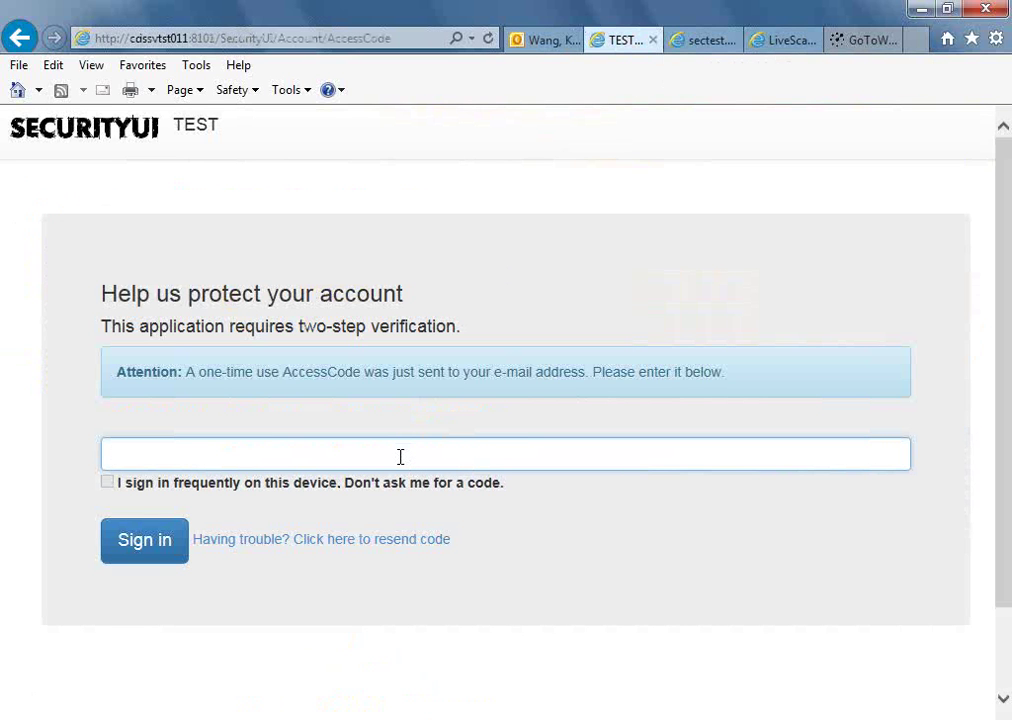
Paste the access code, sign in, and open TLRWA Manage Users listing 41 users.
key(ctrl+v)
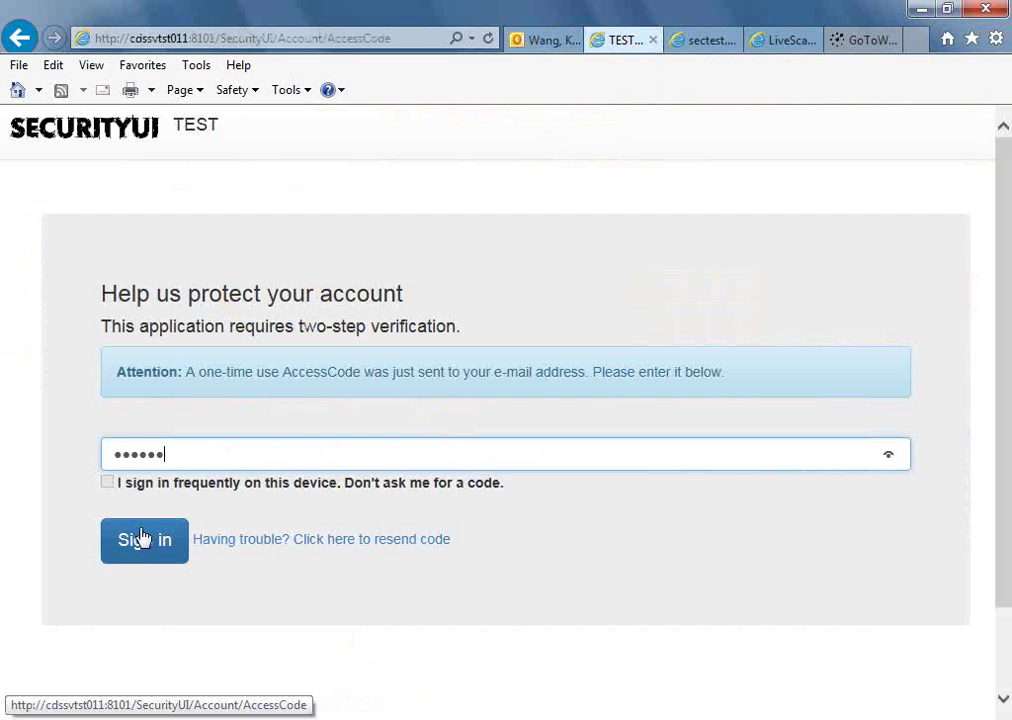
click(141, 539)
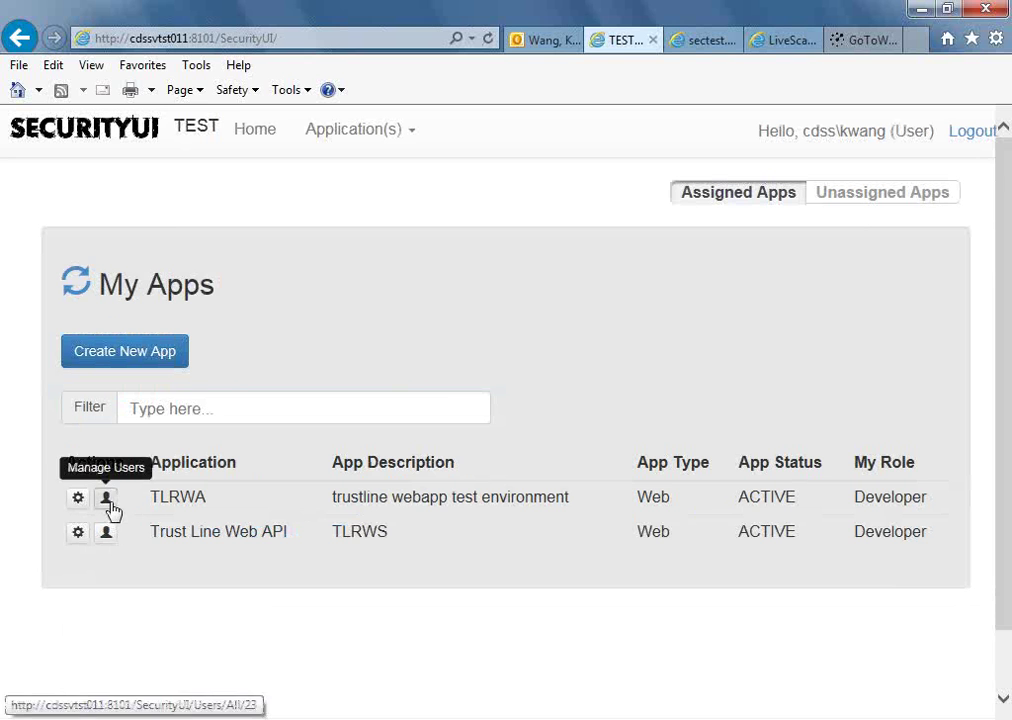
click(110, 507)
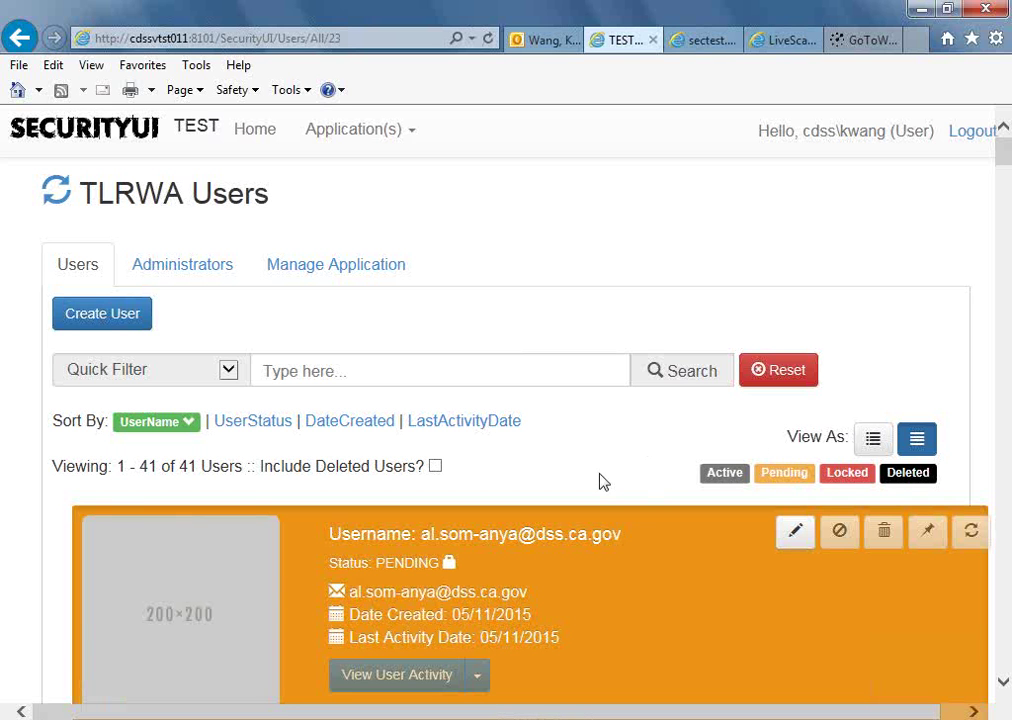
Switch the TLRWA Users list to row view and scroll down to the locked row 9.
click(873, 441)
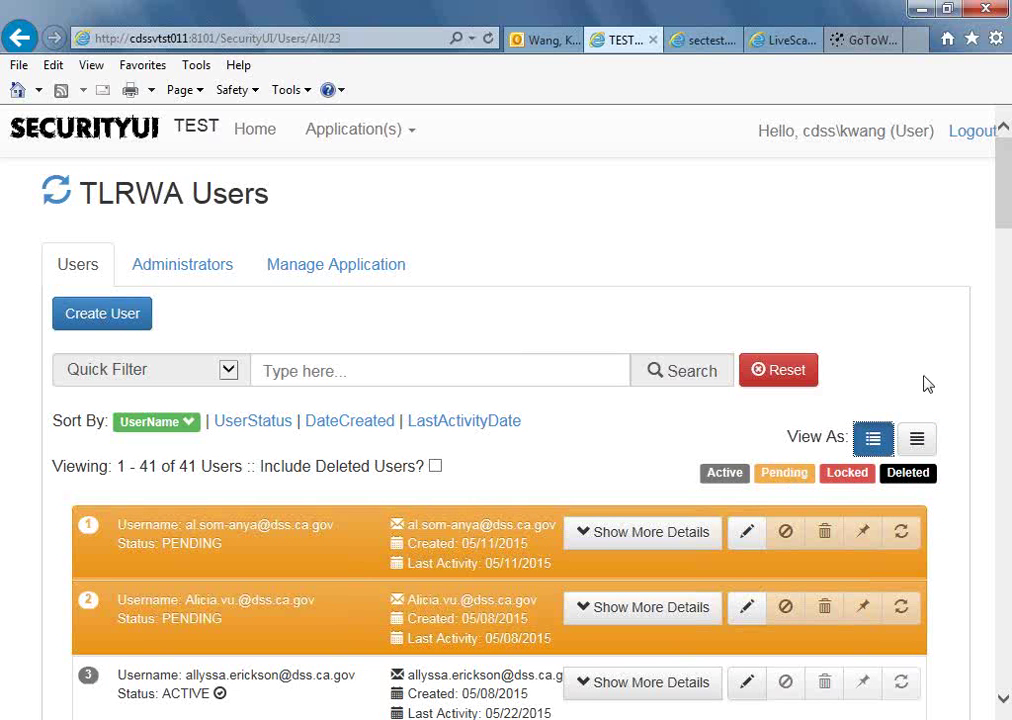
scroll(928, 384, down, 4)
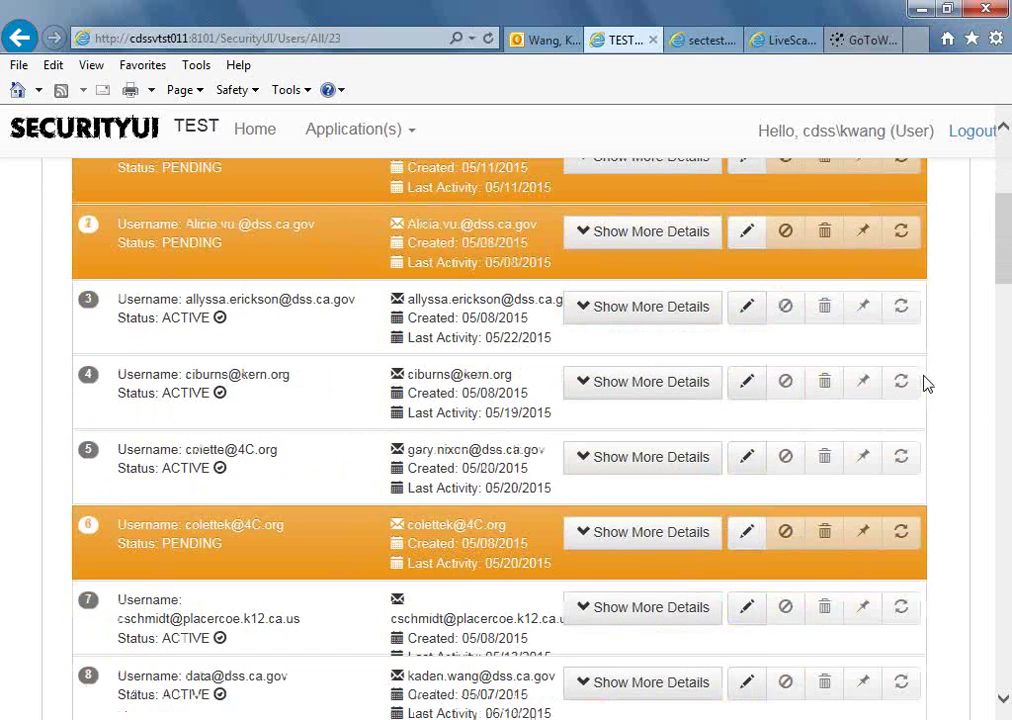
scroll(928, 384, down, 4)
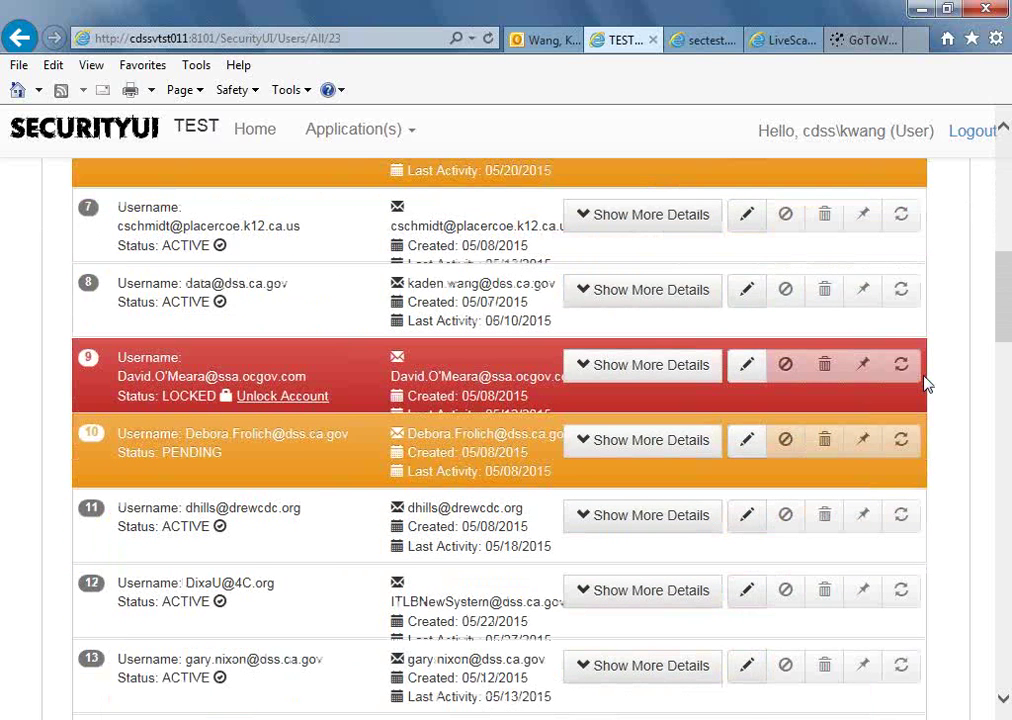
scroll(928, 384, down, 2)
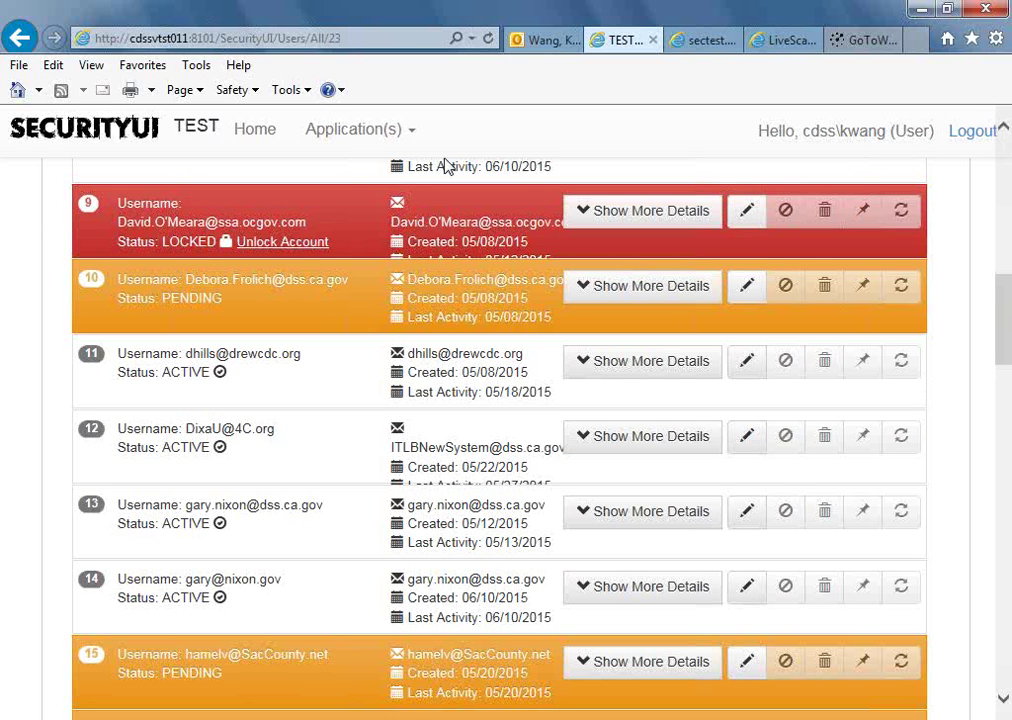
Unlock the row 9 account with 'Reset Password and E-Mail', confirm, and close the dialog.
click(305, 247)
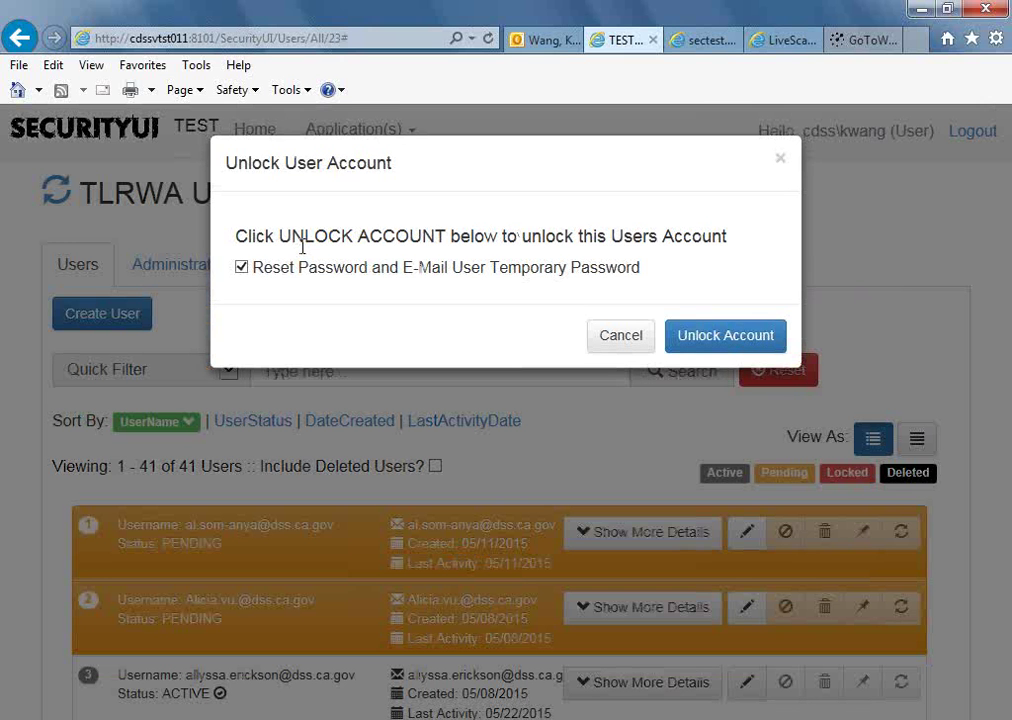
click(746, 348)
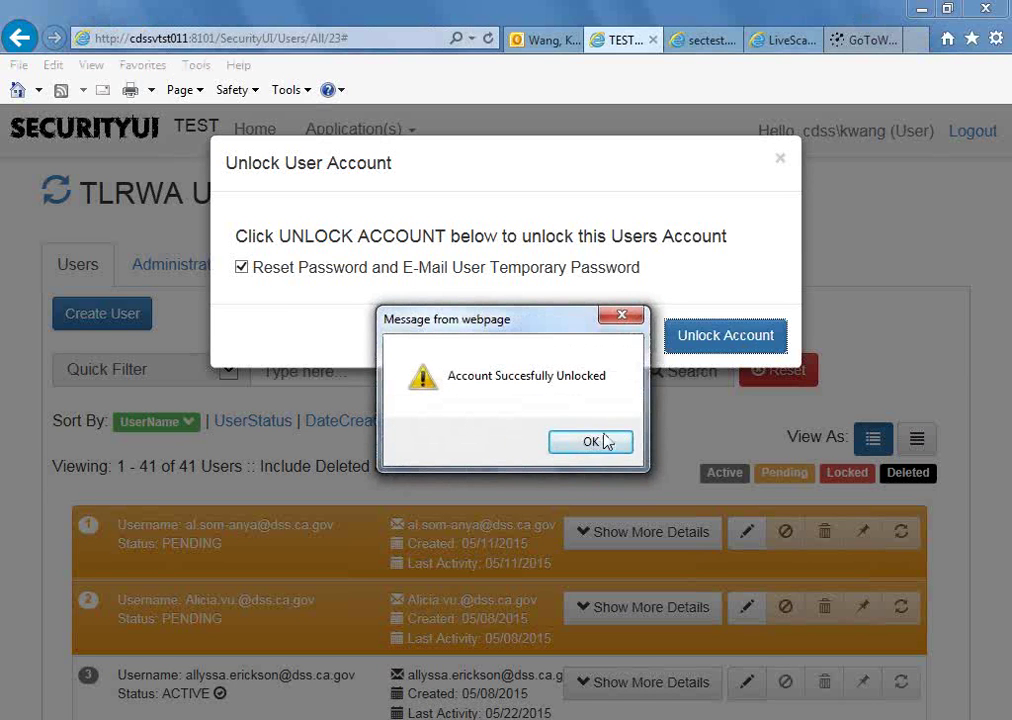
click(595, 442)
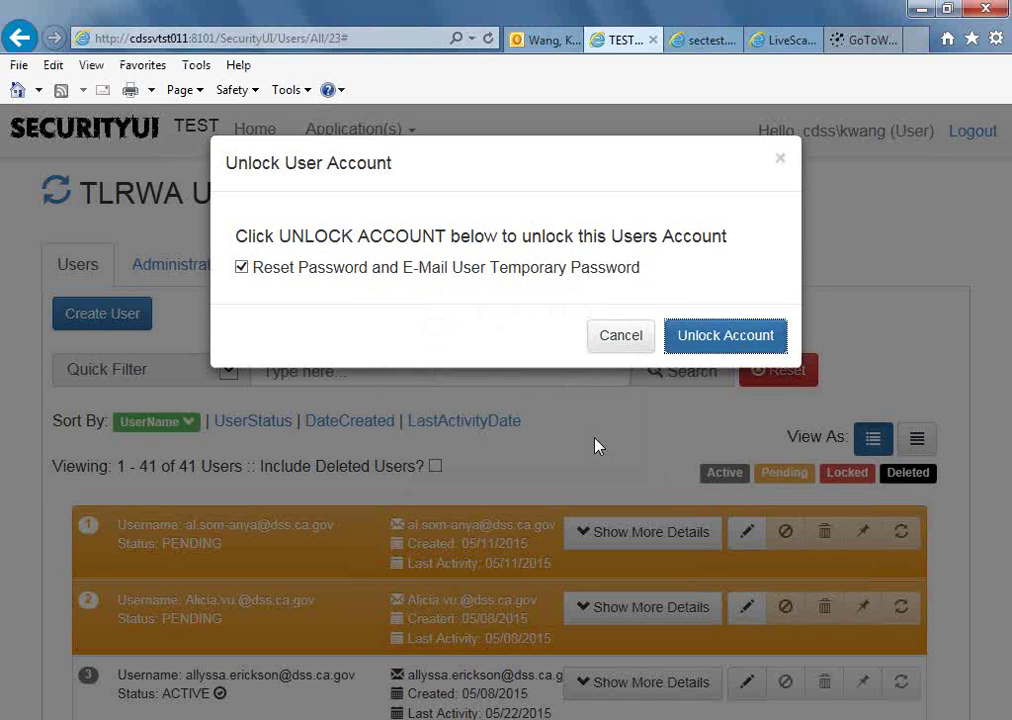
click(781, 160)
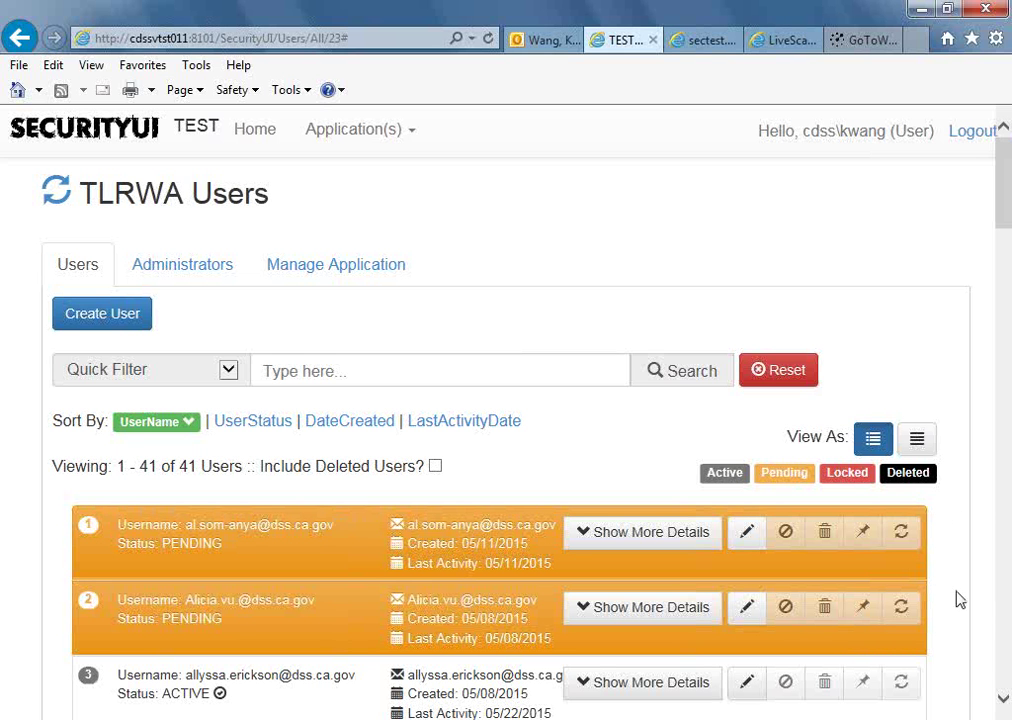
Scroll the TLRWA Users list to rows 7–13, reload it, and check row 9 is now Active.
click(1005, 703)
click(1005, 703)
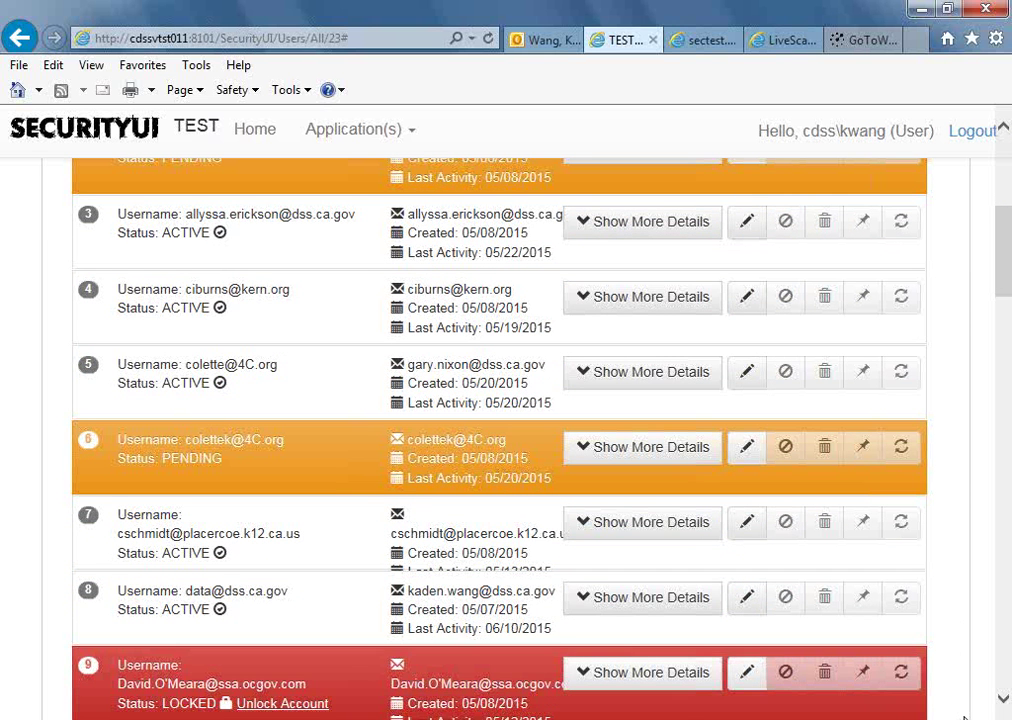
click(1005, 703)
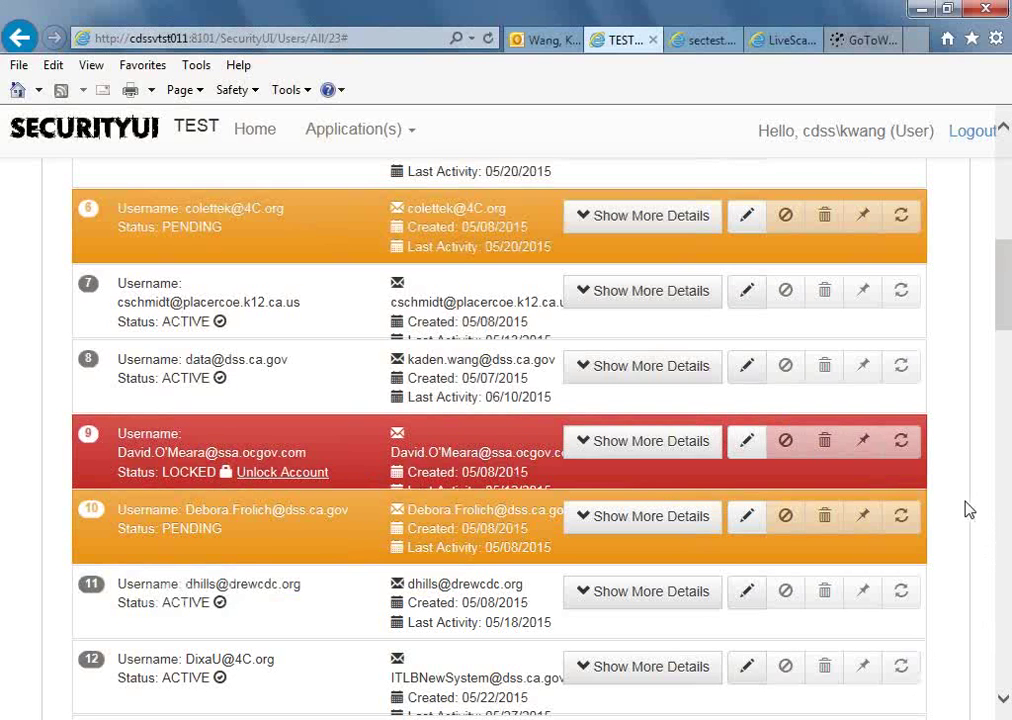
scroll(953, 527, up, 7)
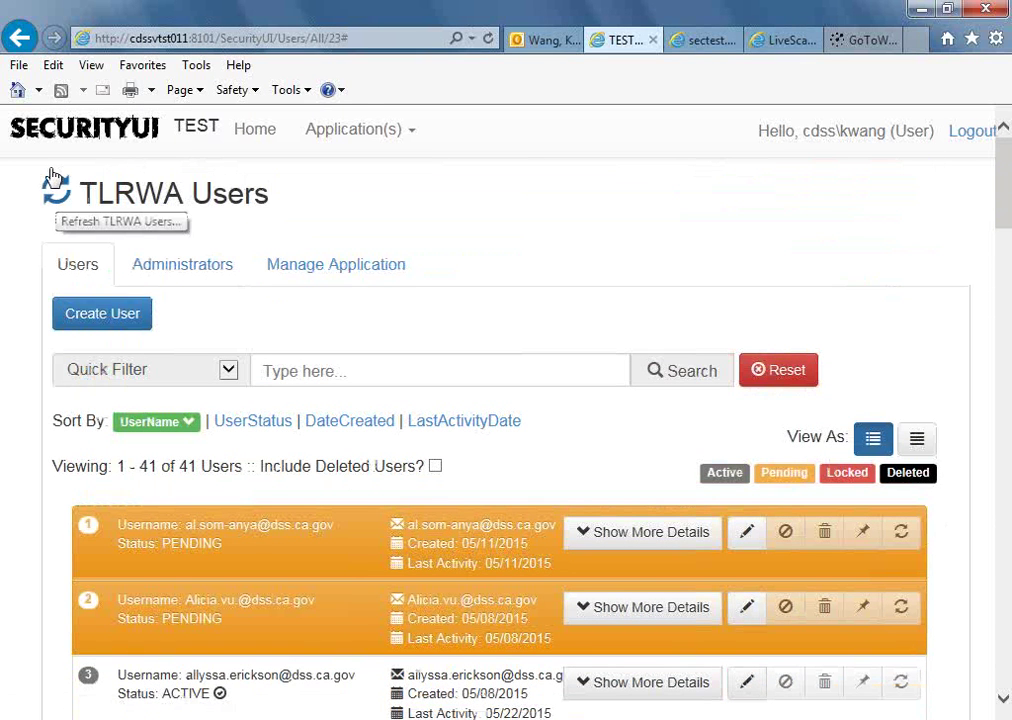
click(53, 176)
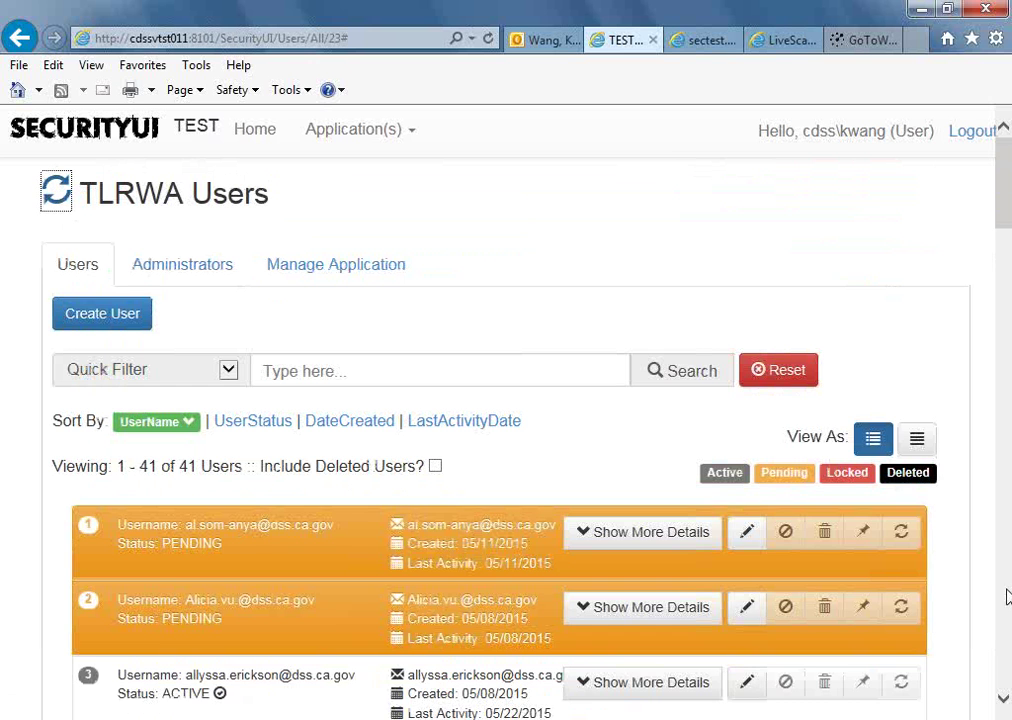
click(1003, 701)
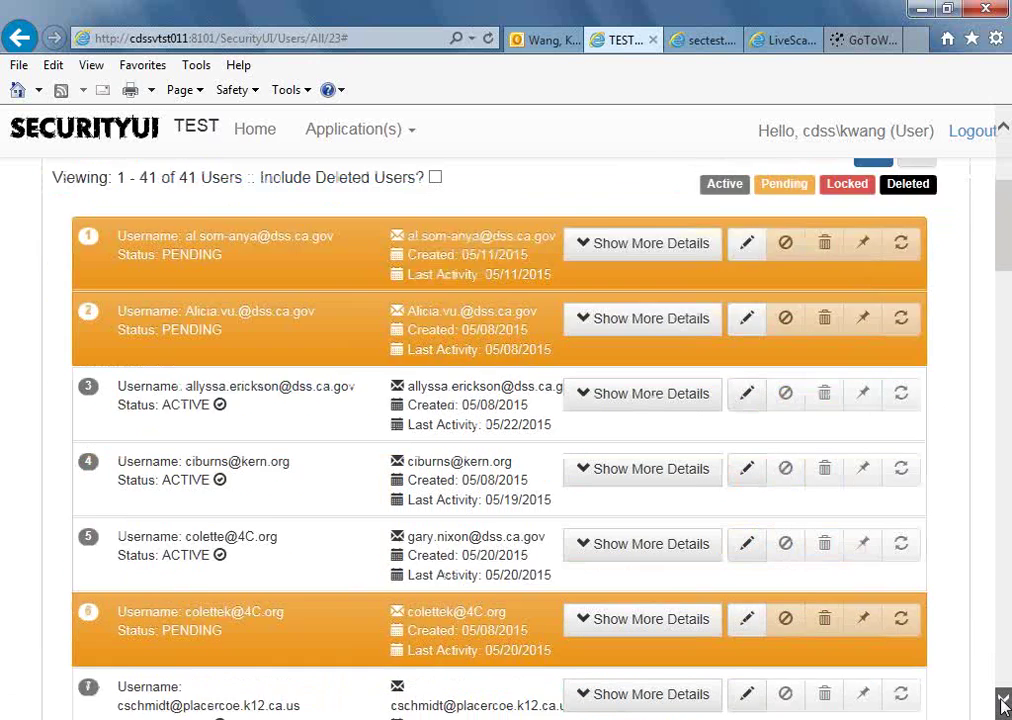
scroll(1003, 705, down, 5)
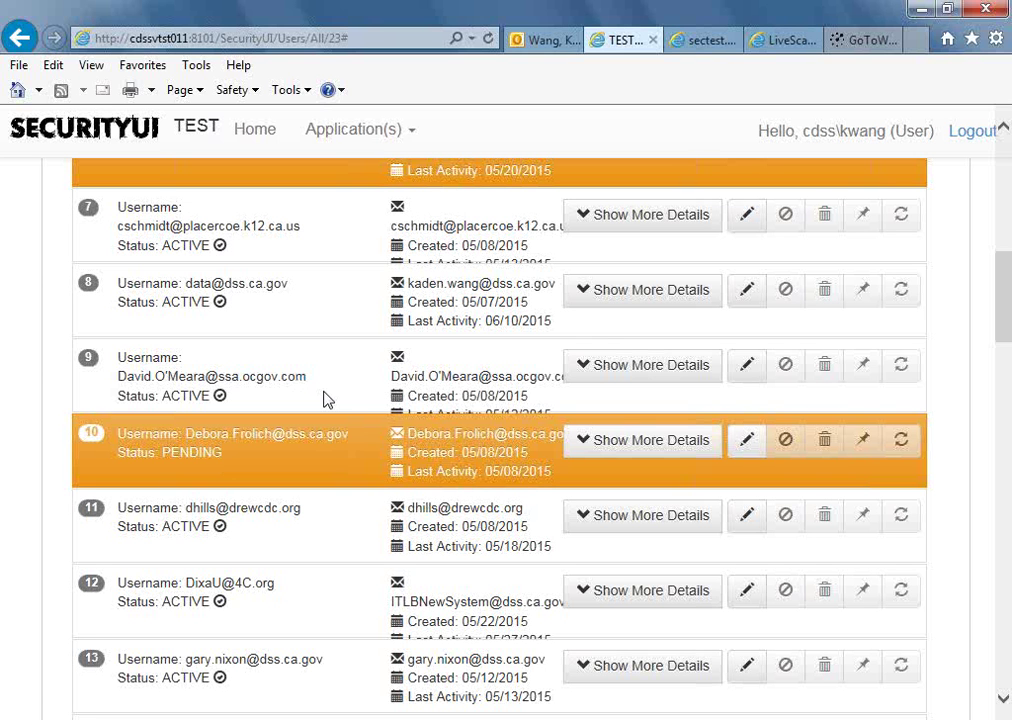
click(649, 372)
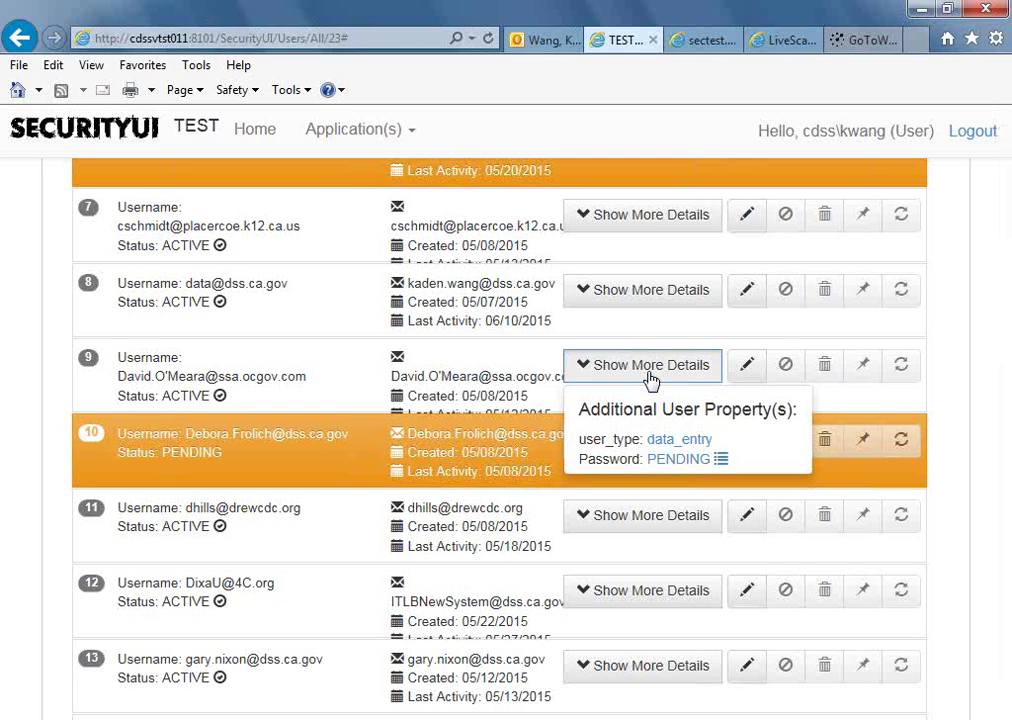
click(649, 379)
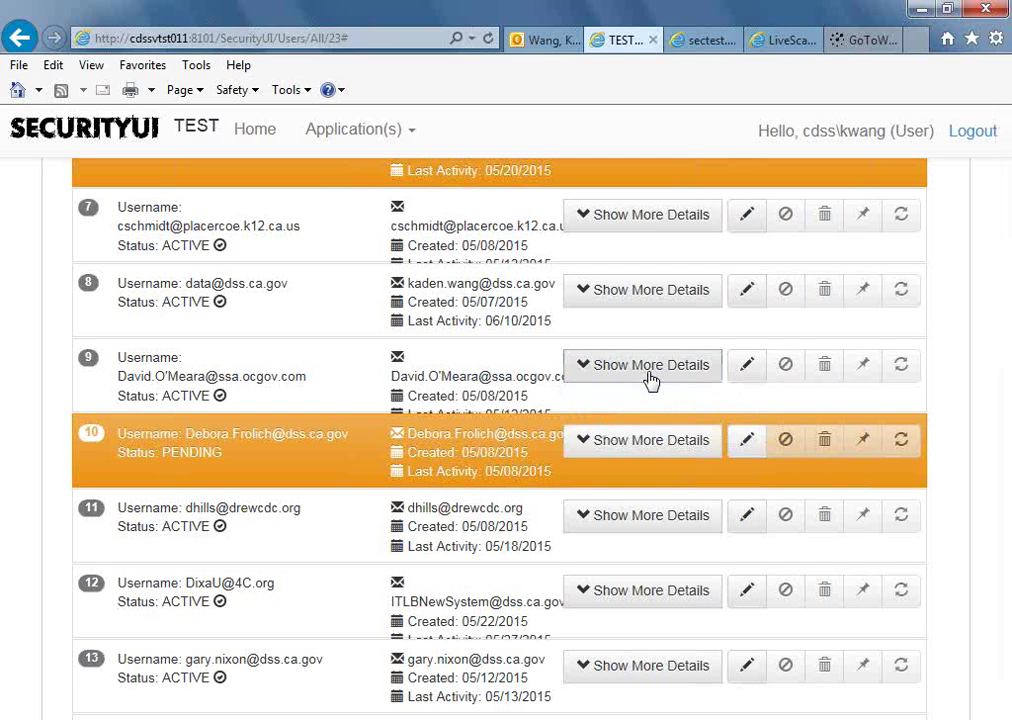
click(665, 453)
click(664, 452)
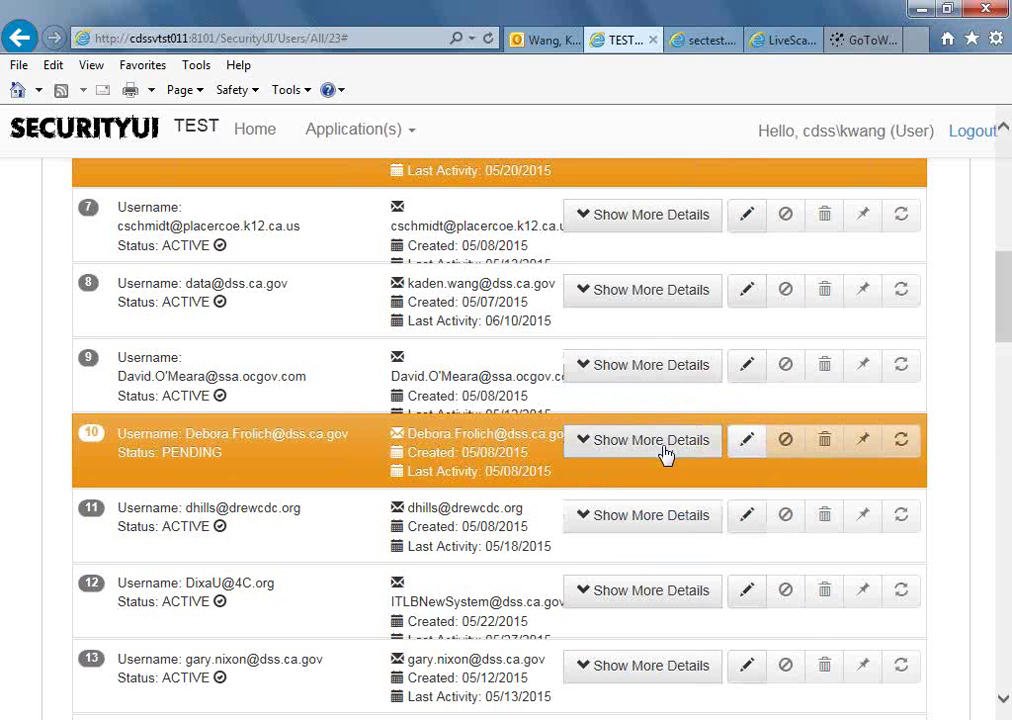
click(650, 527)
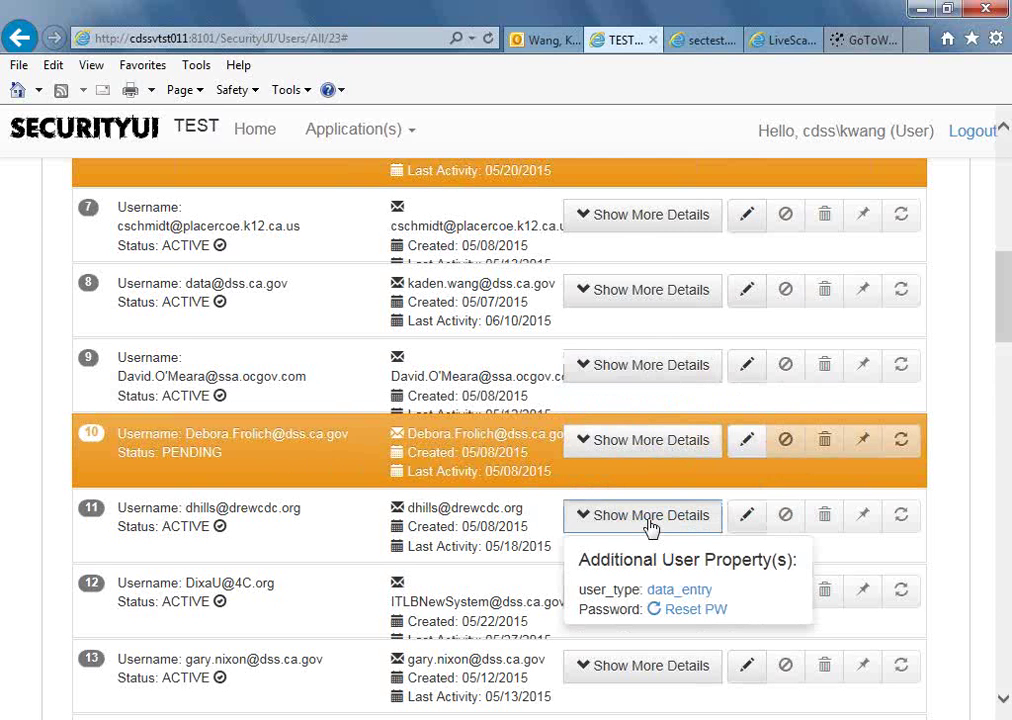
click(696, 610)
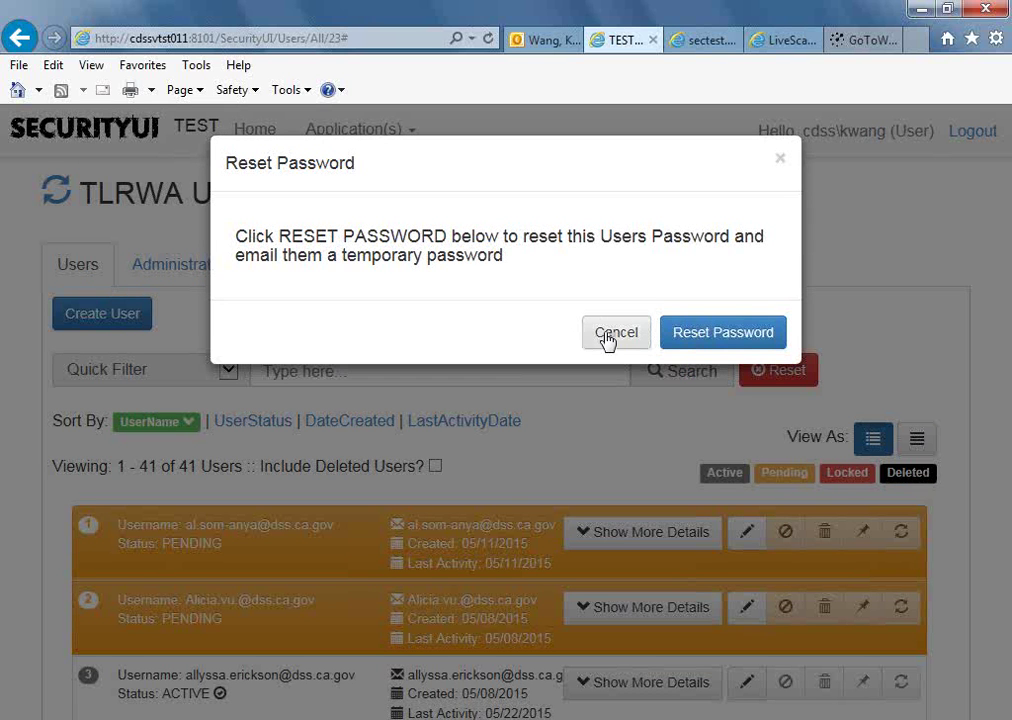
click(607, 341)
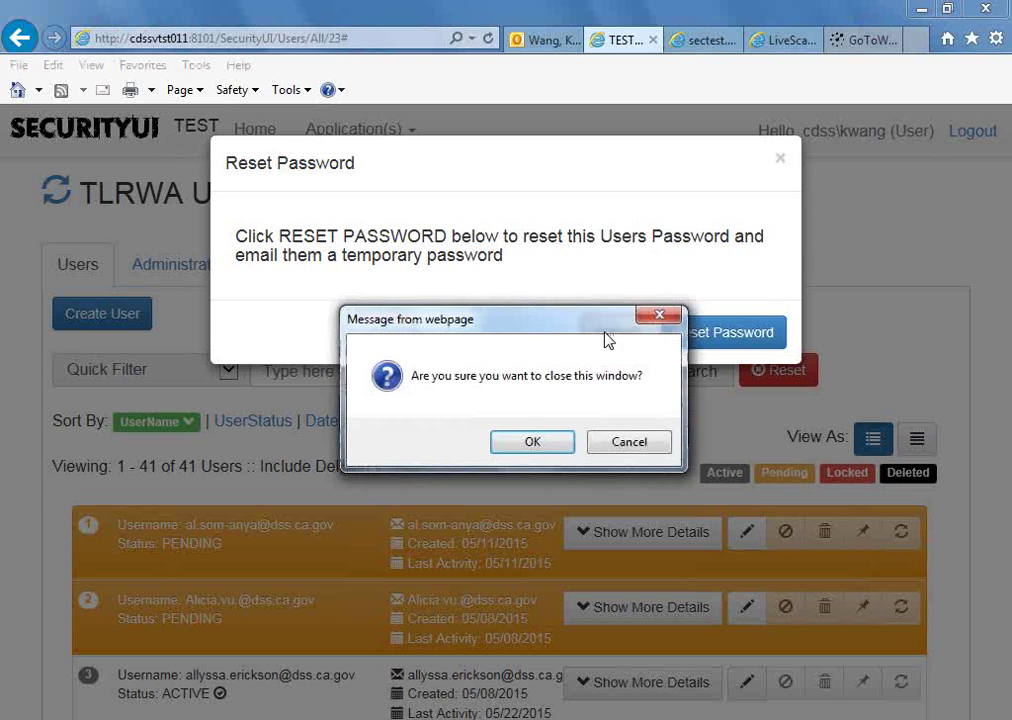
click(538, 446)
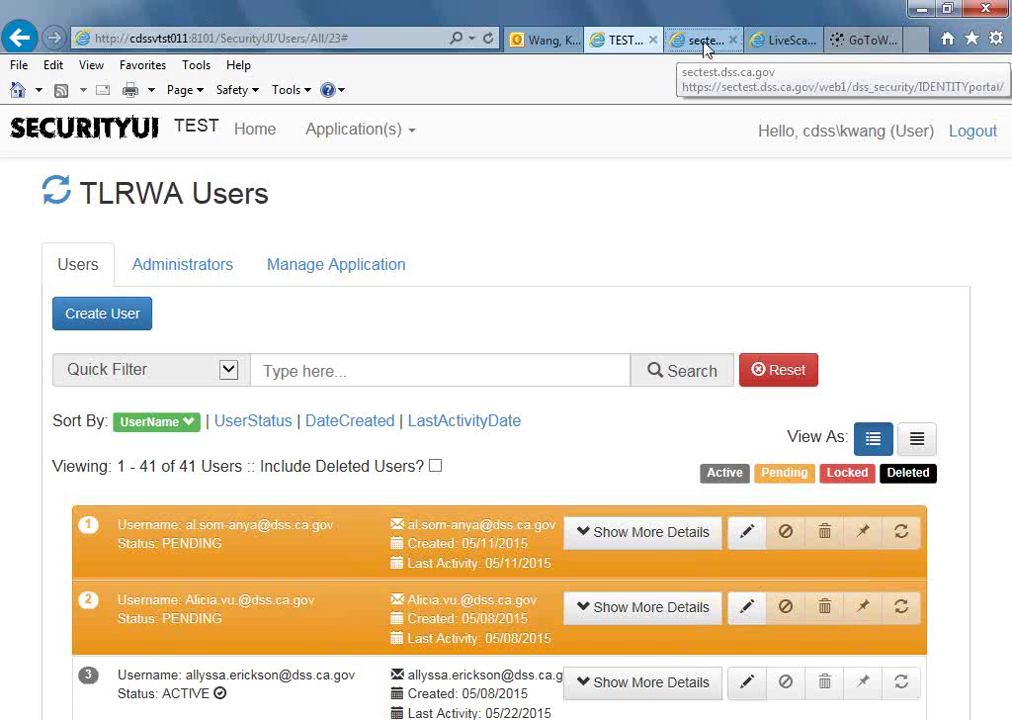
click(706, 44)
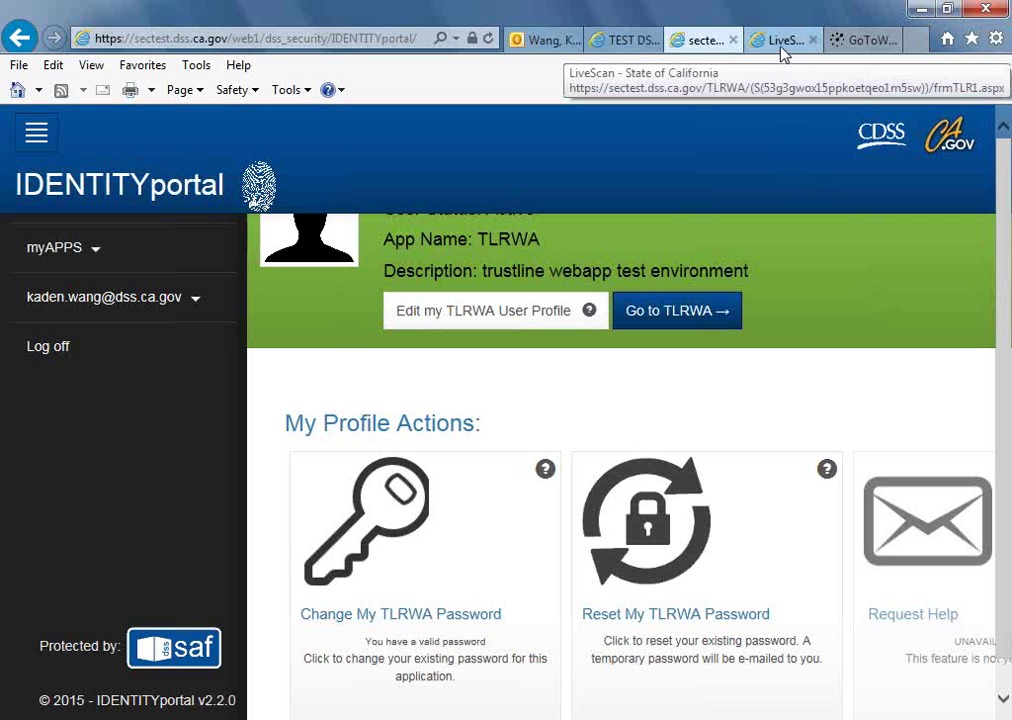
click(623, 41)
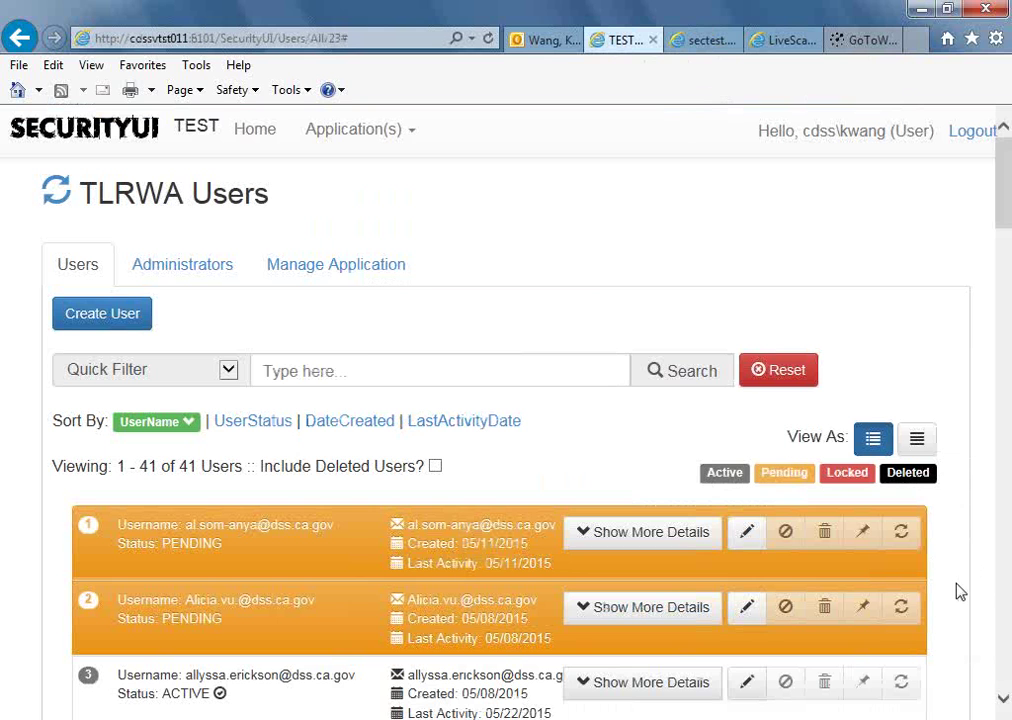
Search the TLRWA users by the user's first name and open the second result for editing.
click(368, 370)
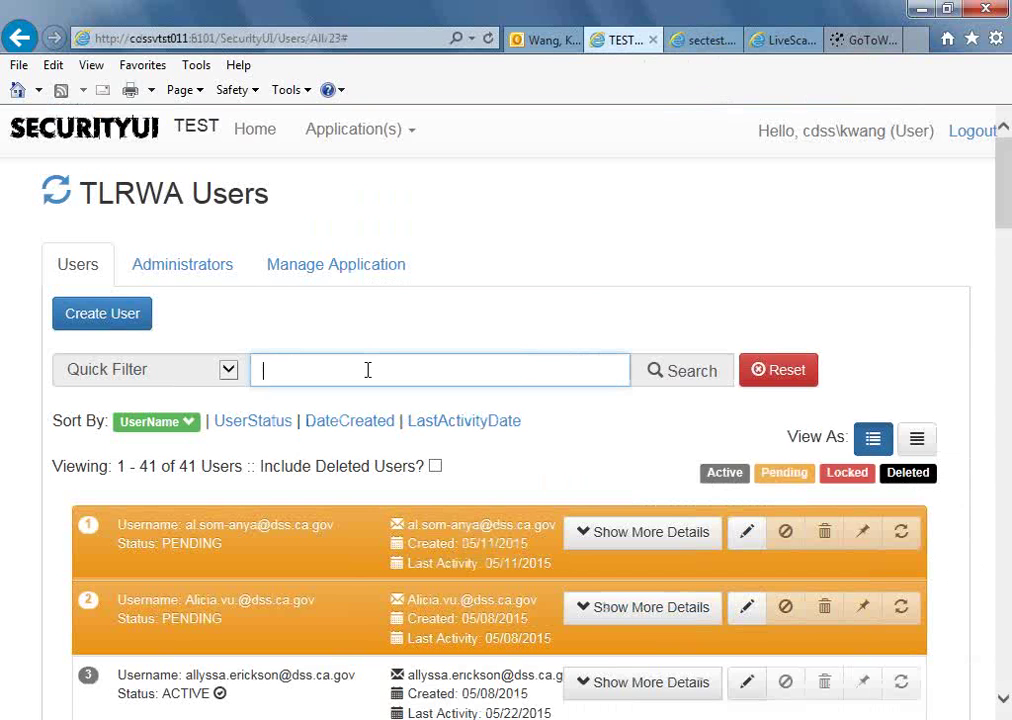
text(kaden)
click(691, 372)
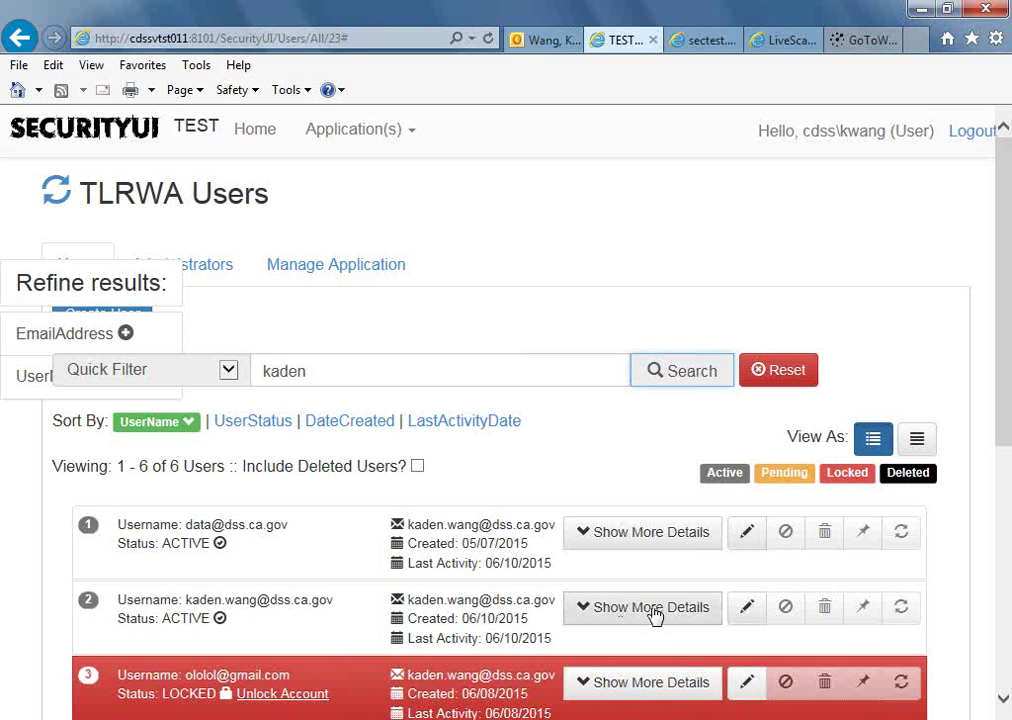
click(748, 611)
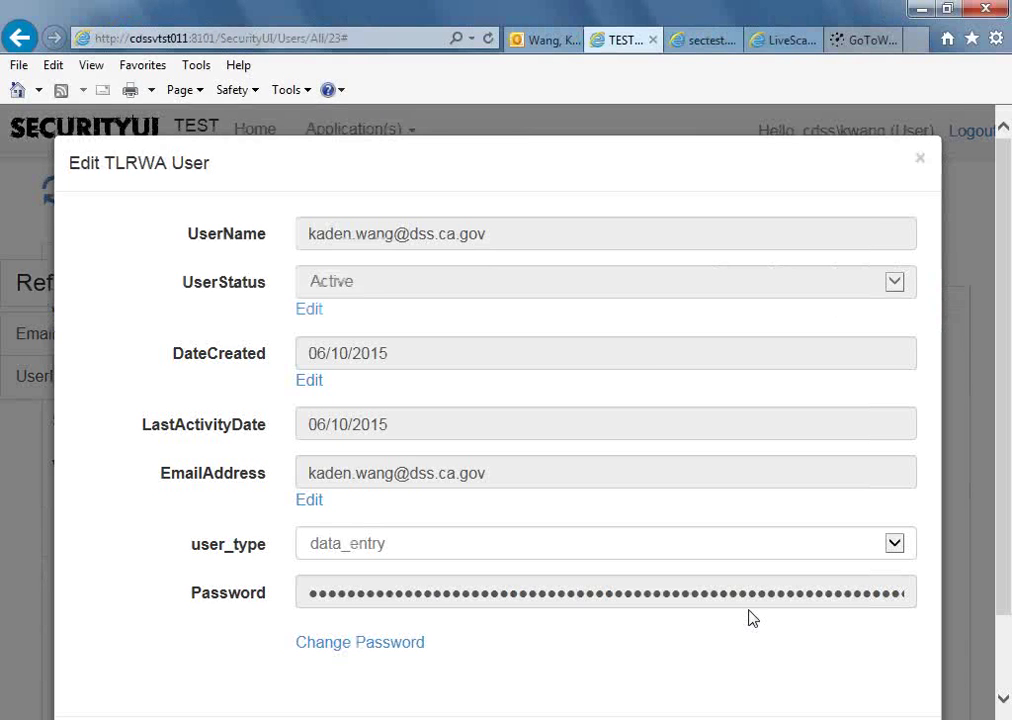
Change UserStatus to Locked, save the user, and close the edit window.
click(312, 312)
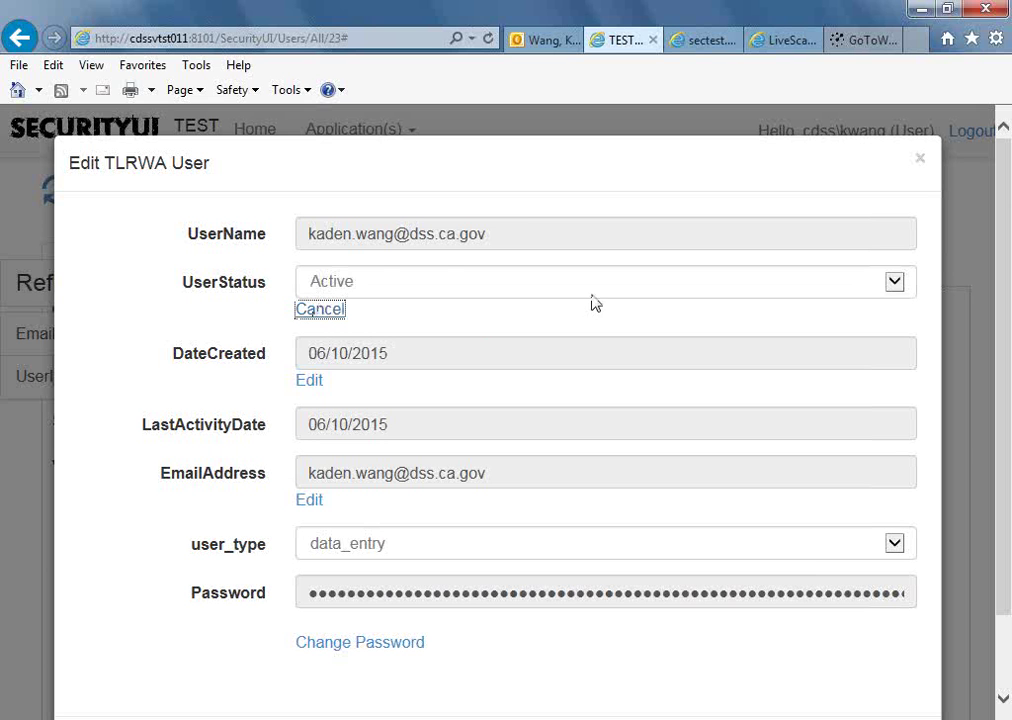
click(895, 287)
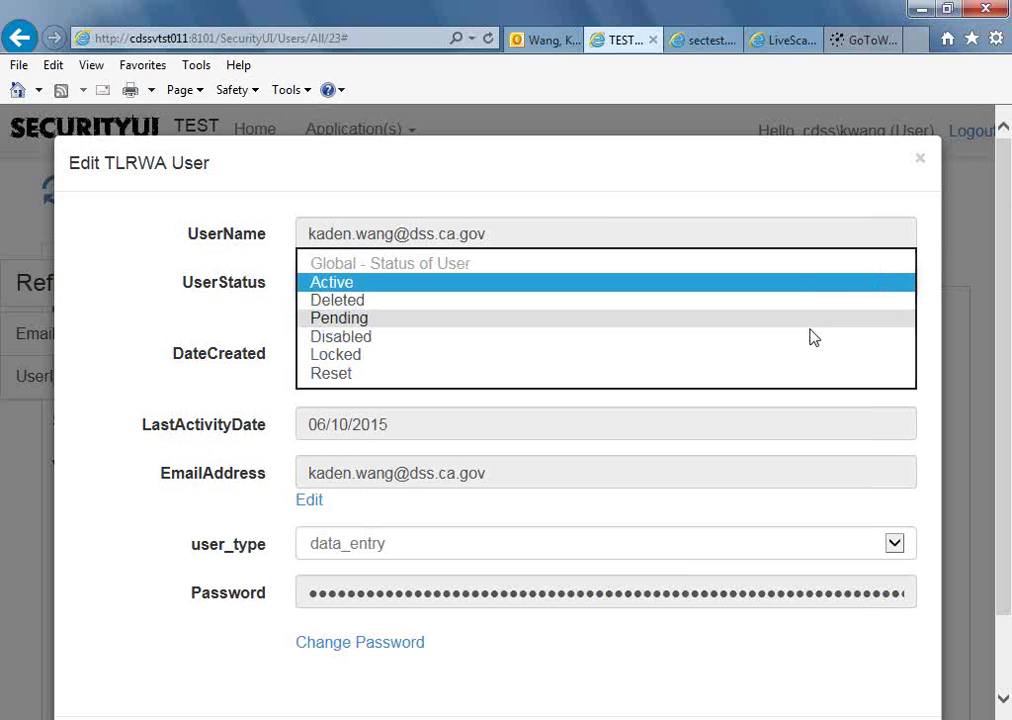
click(799, 353)
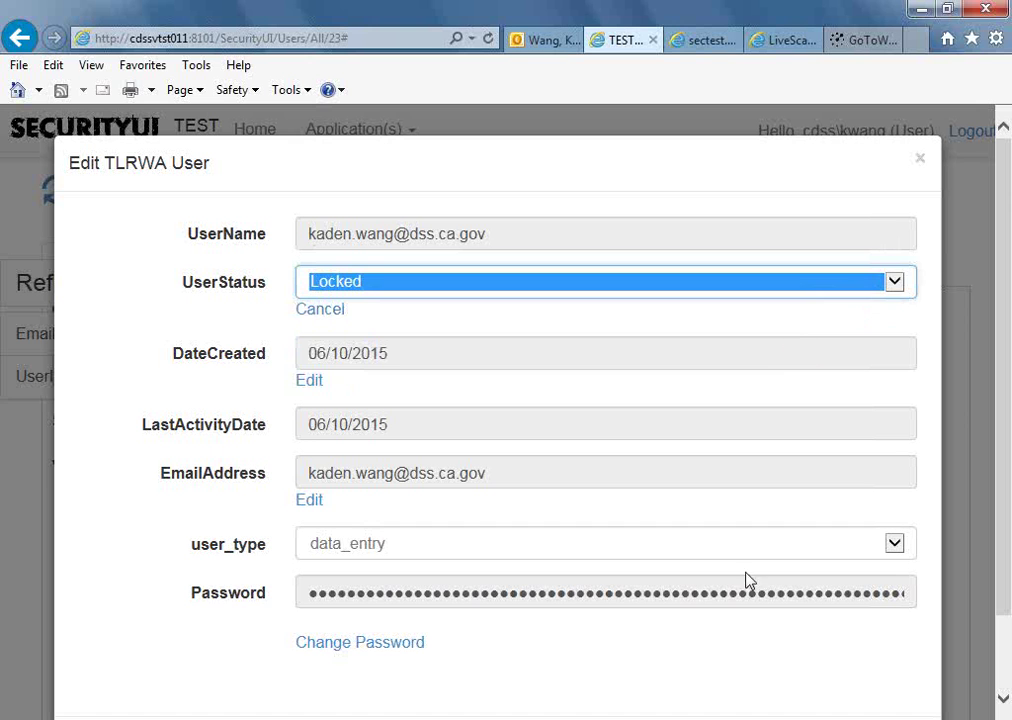
scroll(996, 560, down, 1)
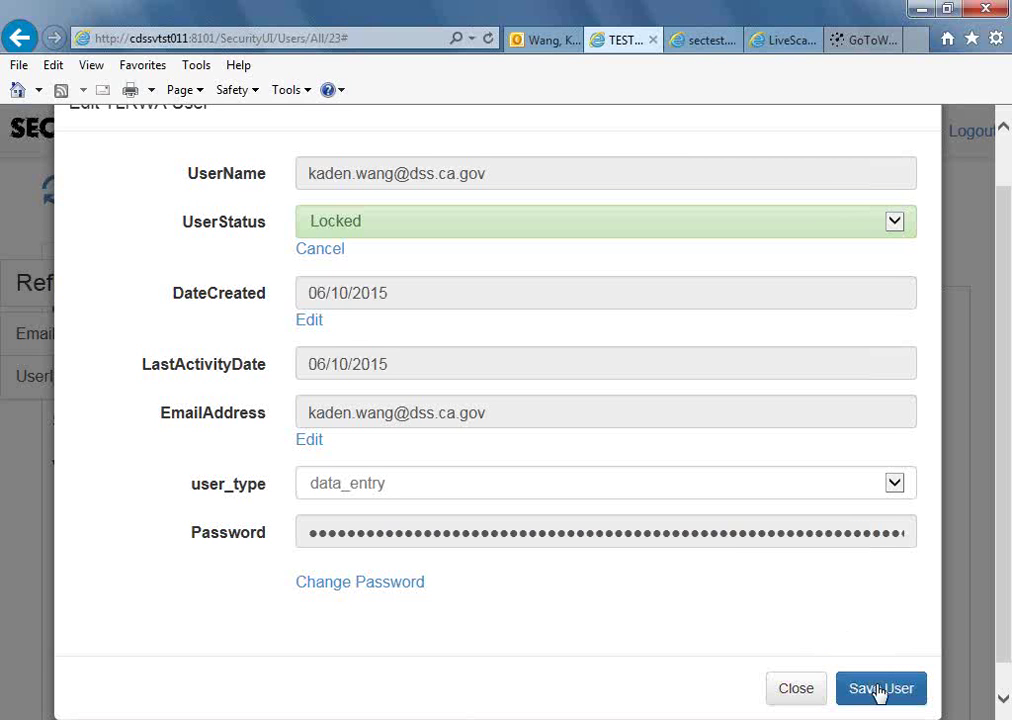
click(878, 691)
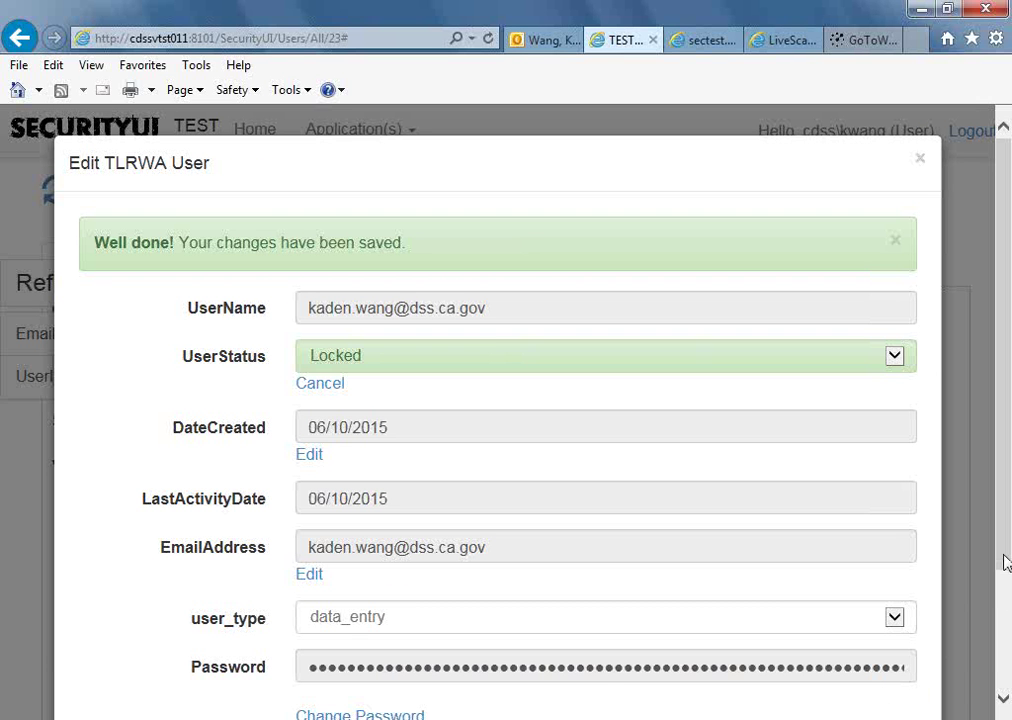
drag(1000, 594, 1000, 665)
click(790, 681)
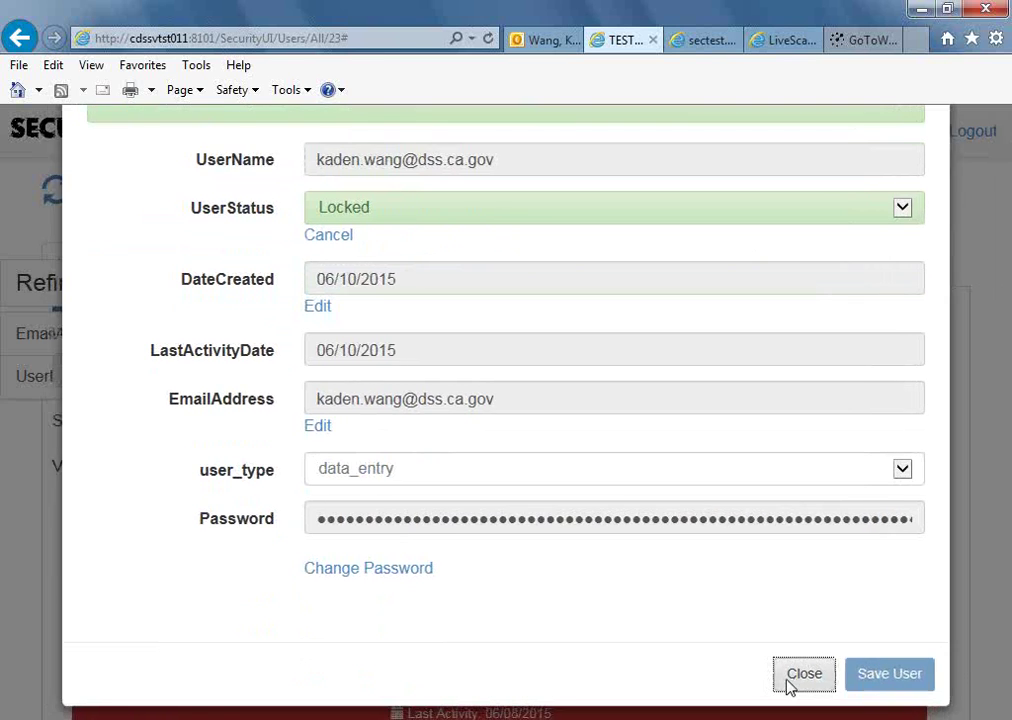
Close the TrustLine form tab, launch TLRWA from the portal, and log off IDENTITYportal.
click(781, 45)
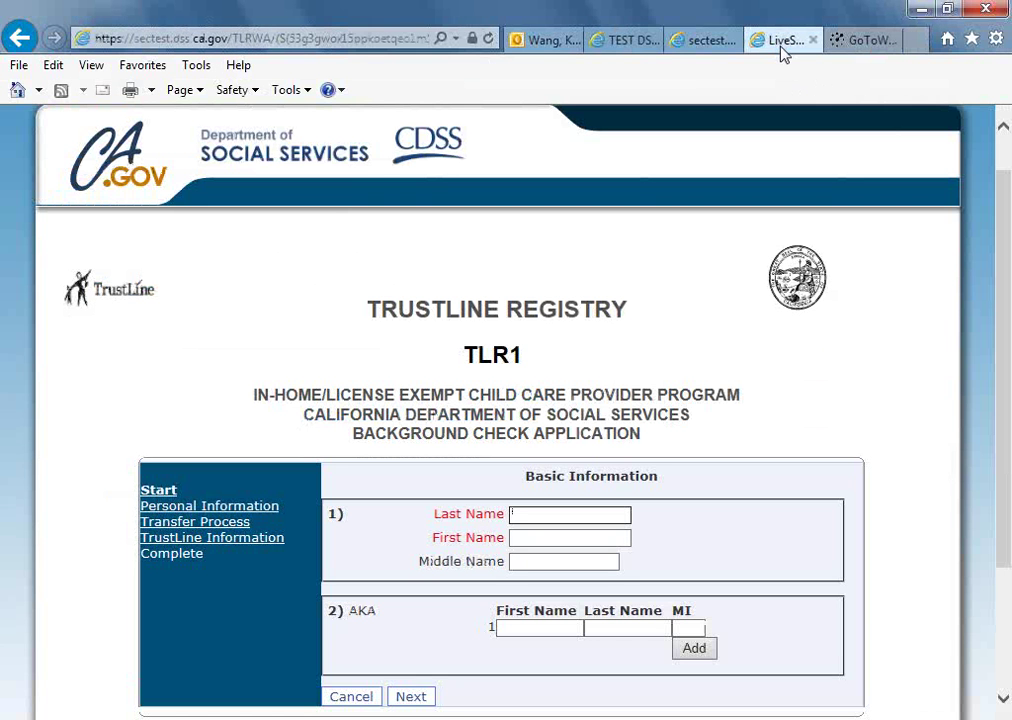
click(1007, 680)
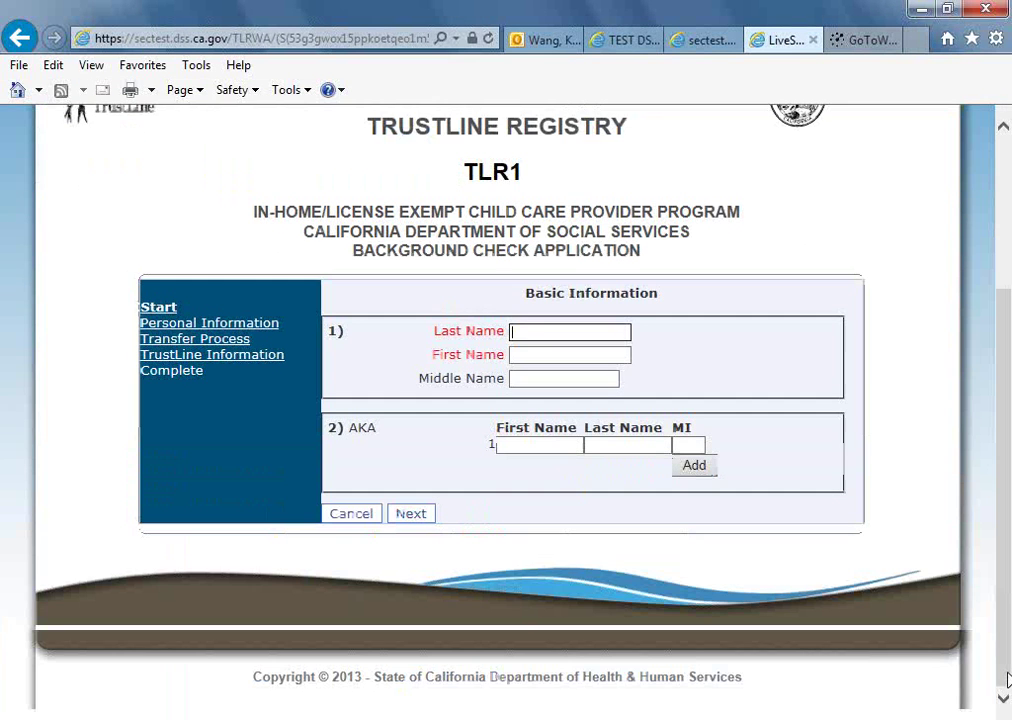
click(813, 40)
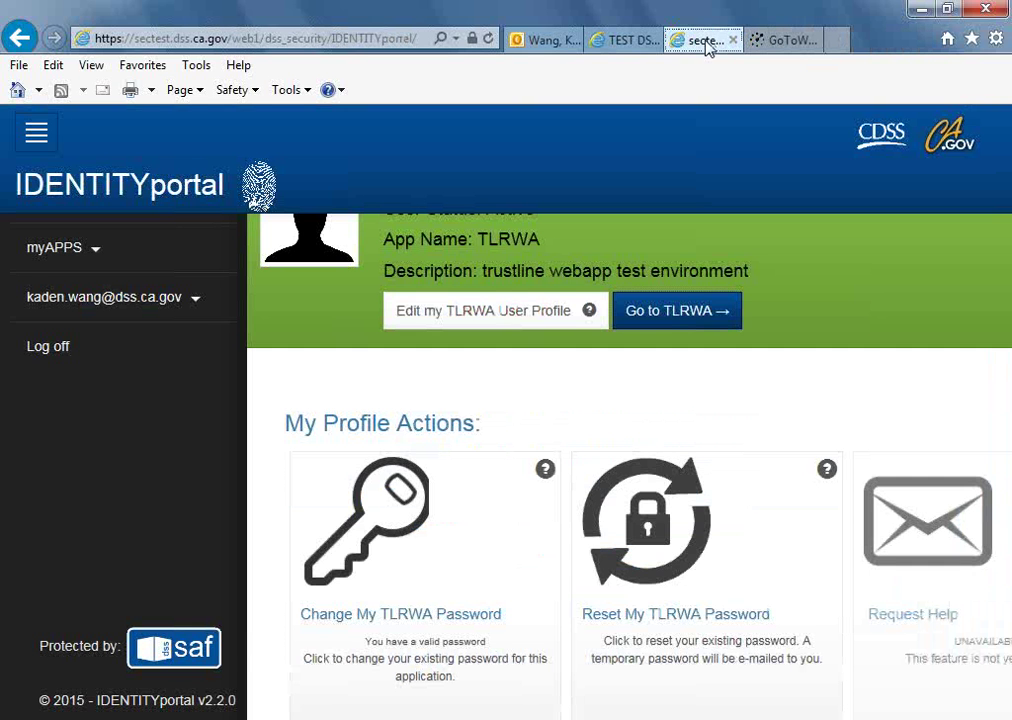
click(688, 305)
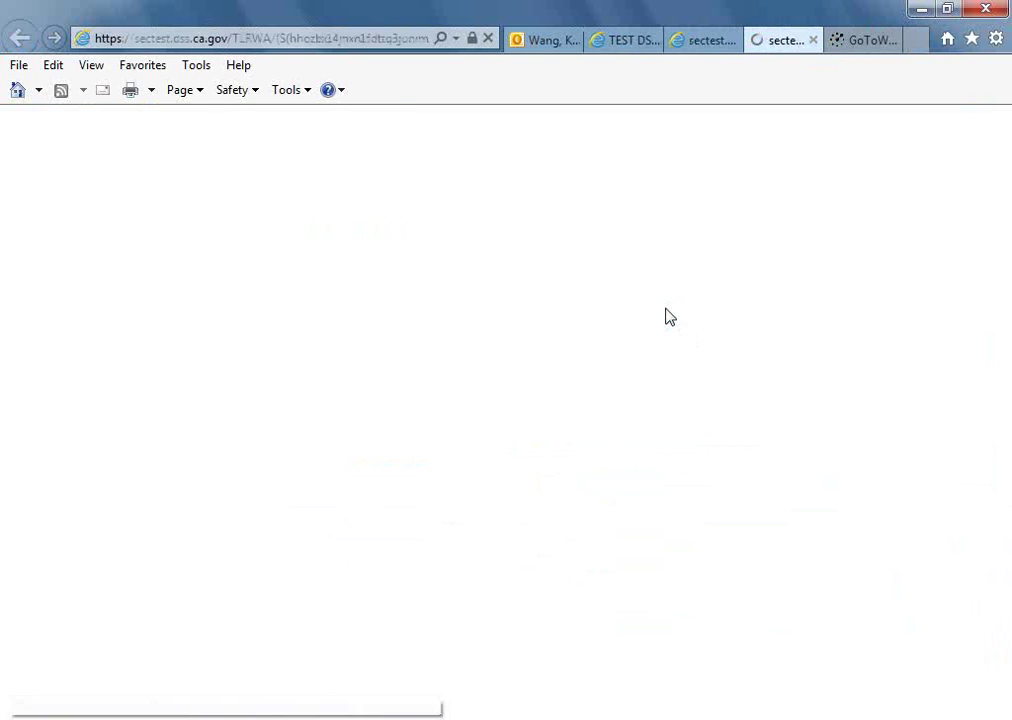
click(696, 46)
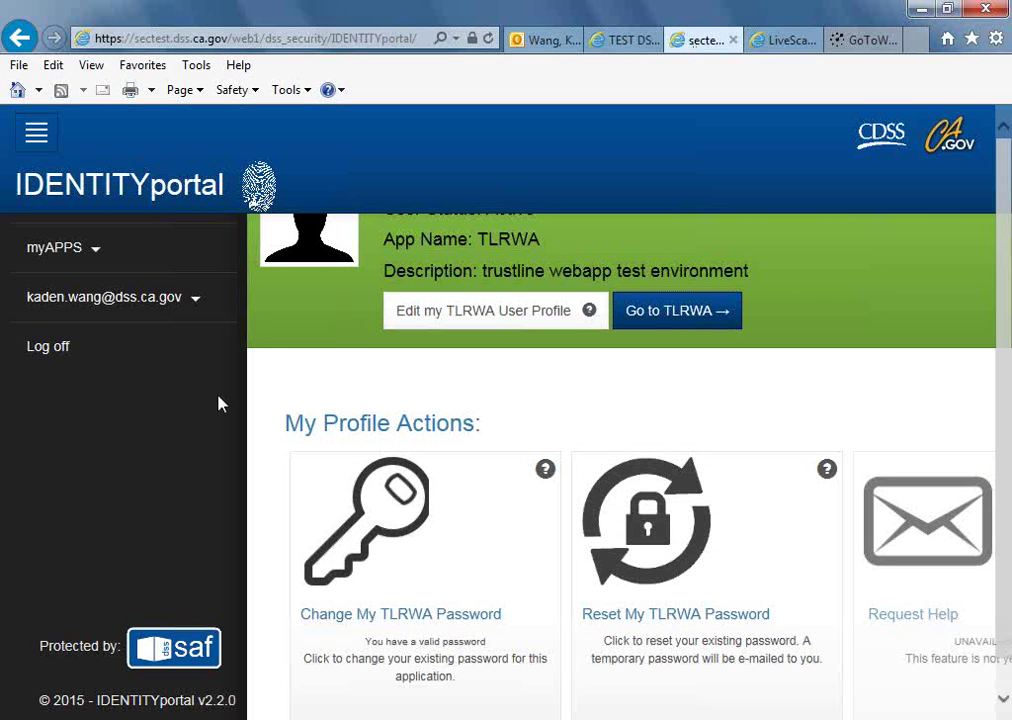
click(49, 352)
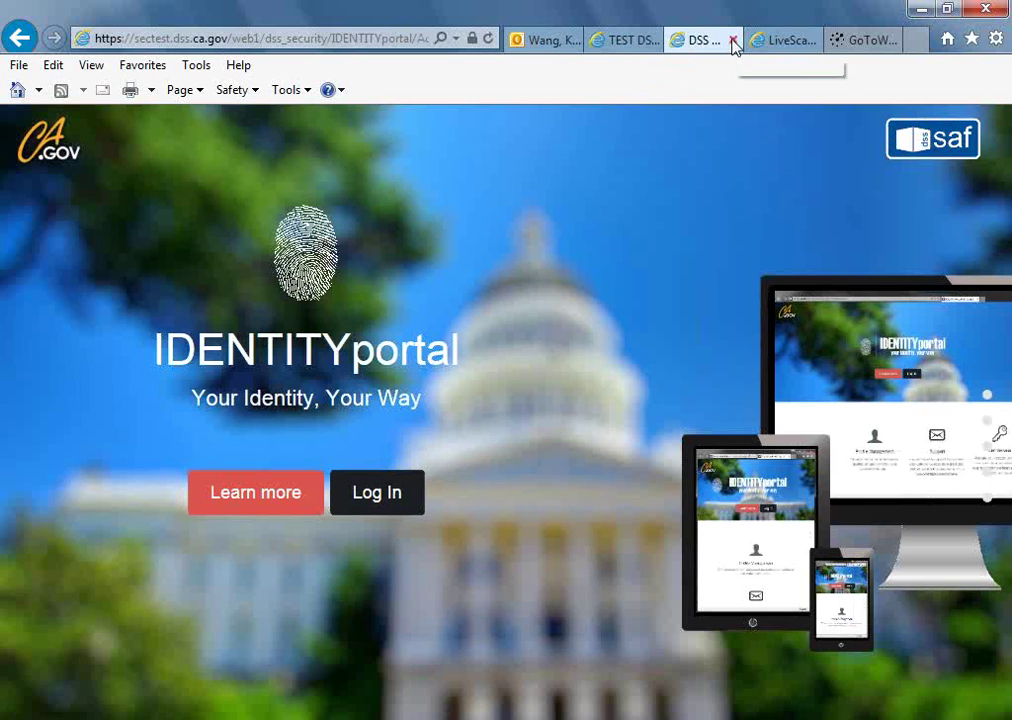
click(733, 39)
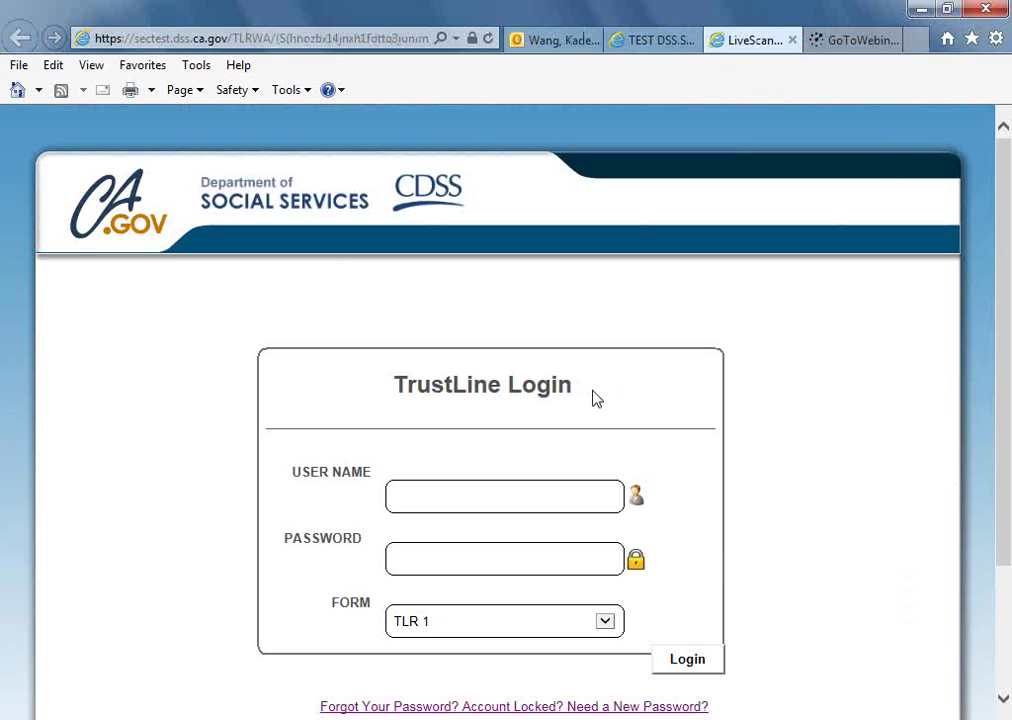
Log in to TrustLine with the user's e-mail and password, declining to save the password.
click(515, 496)
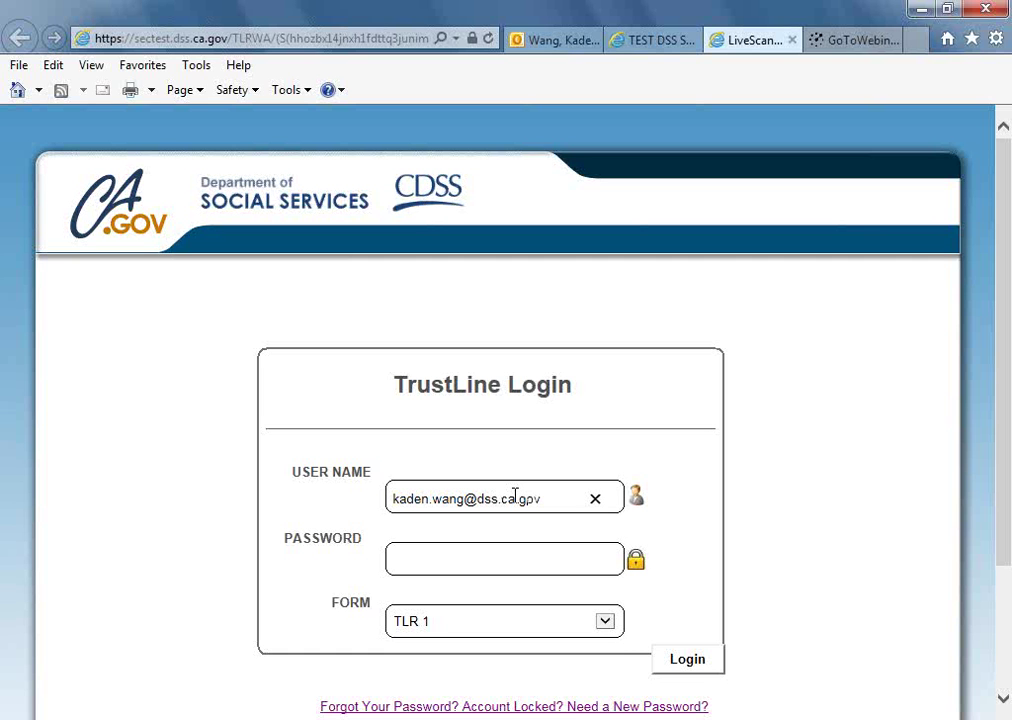
key(Tab)
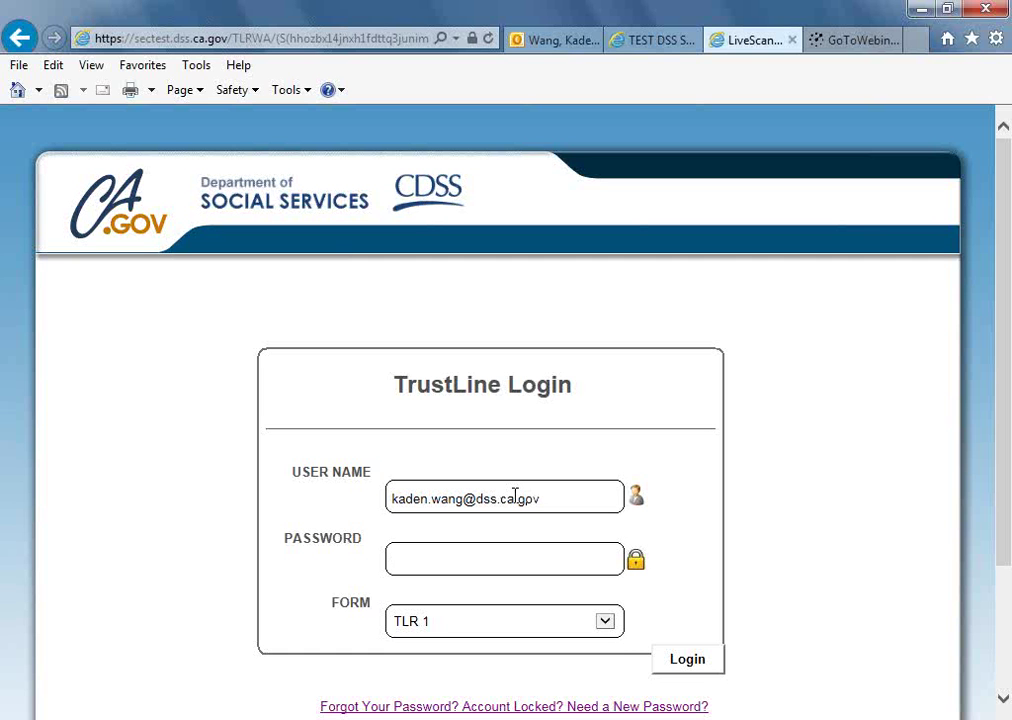
text(••••••••••)
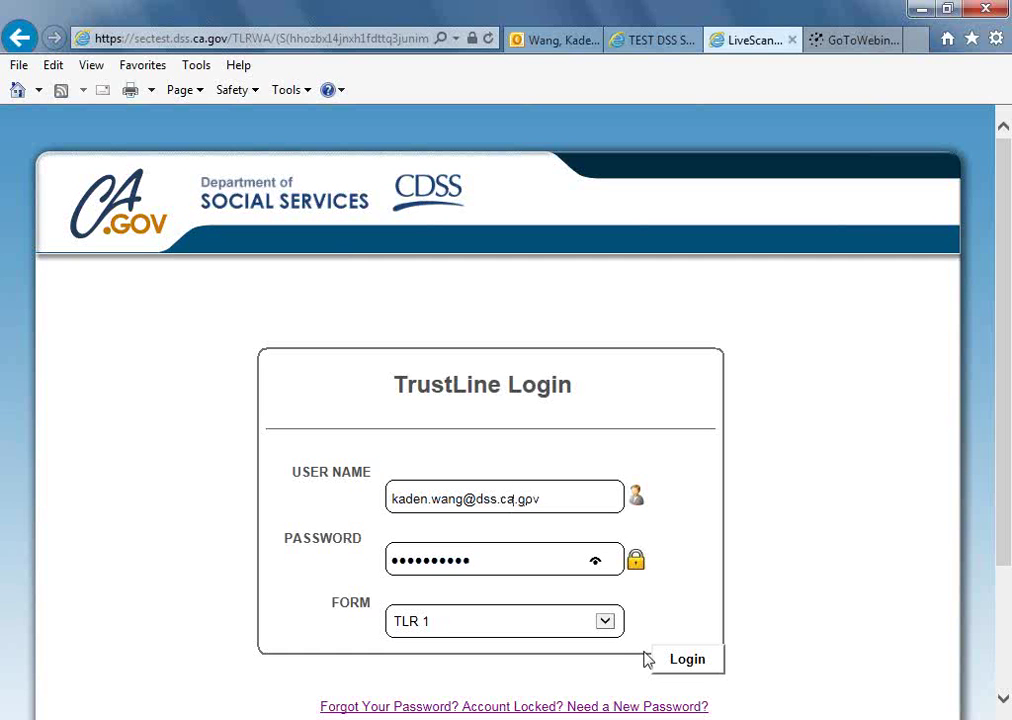
click(672, 661)
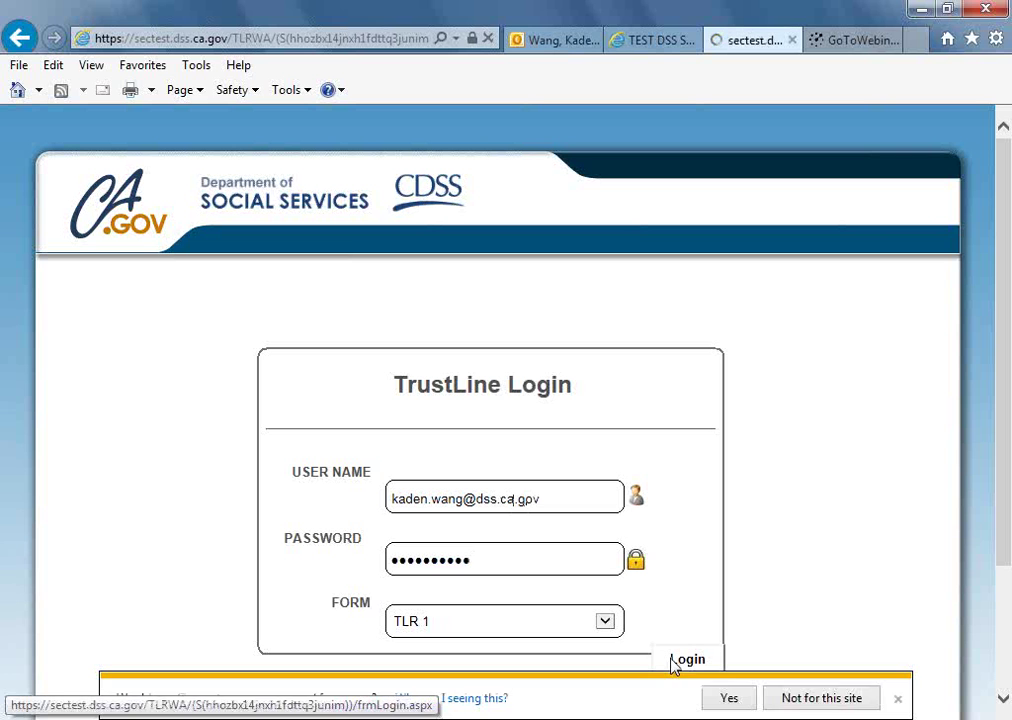
click(795, 704)
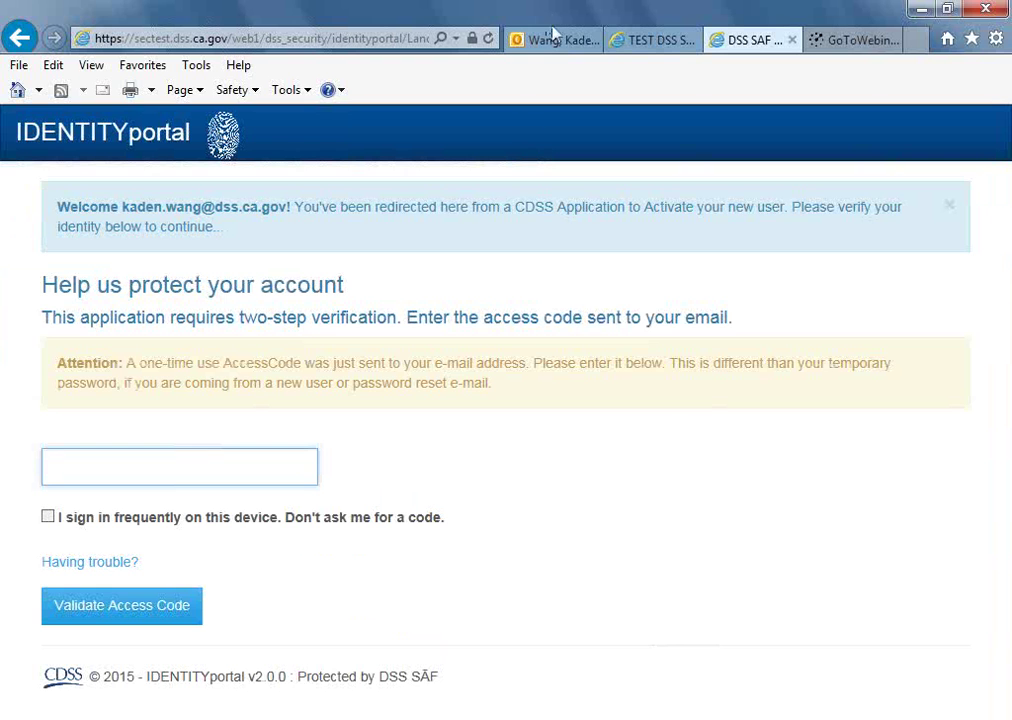
Copy the code from the IDENTITYportal Access Code e-mail and validate it on the verification page.
click(553, 40)
click(390, 286)
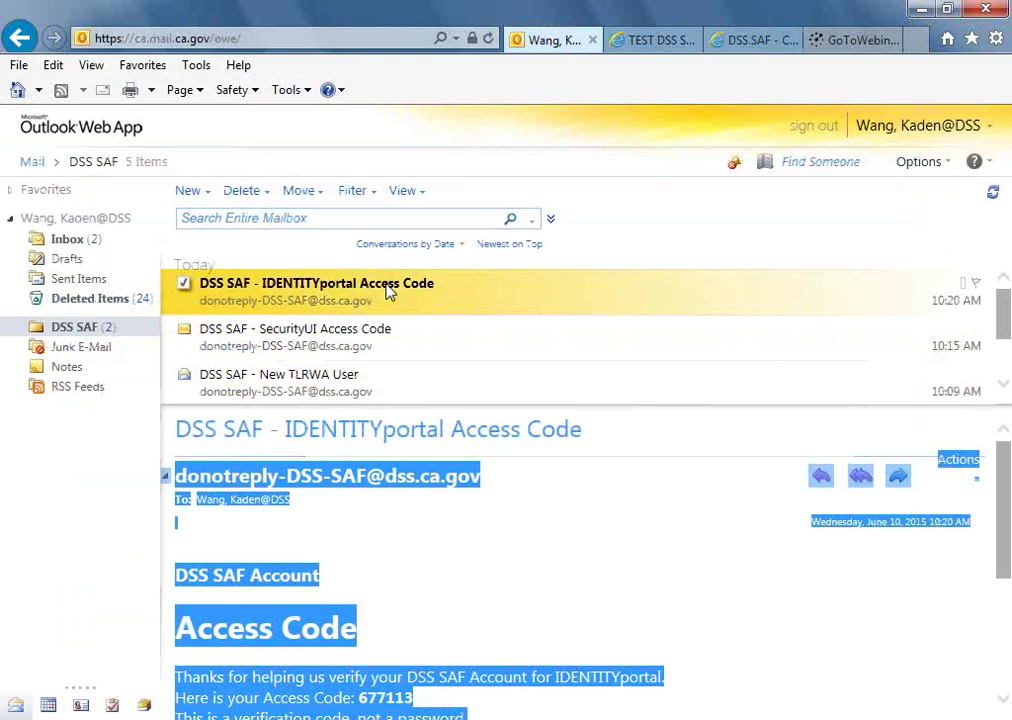
double_click(388, 699)
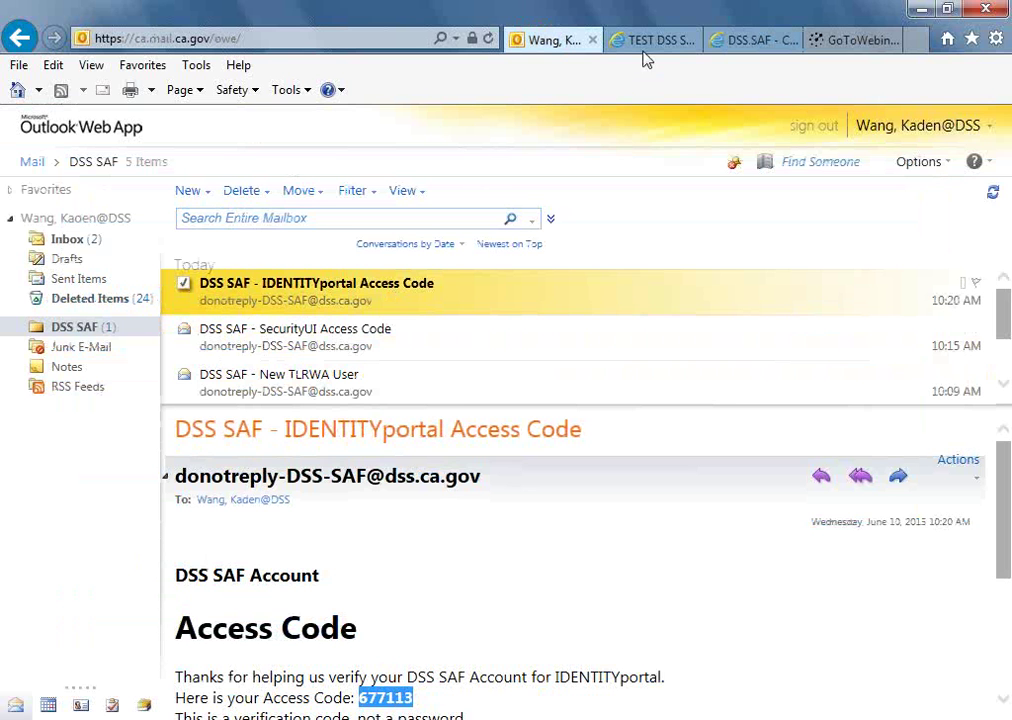
click(745, 45)
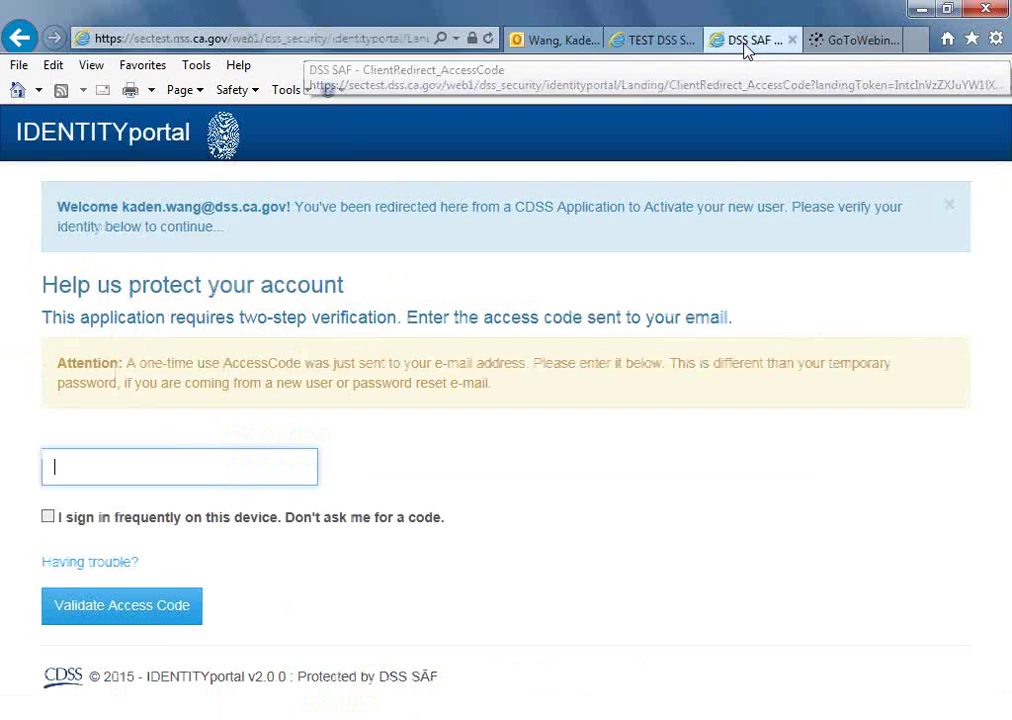
click(266, 466)
key(ctrl+v)
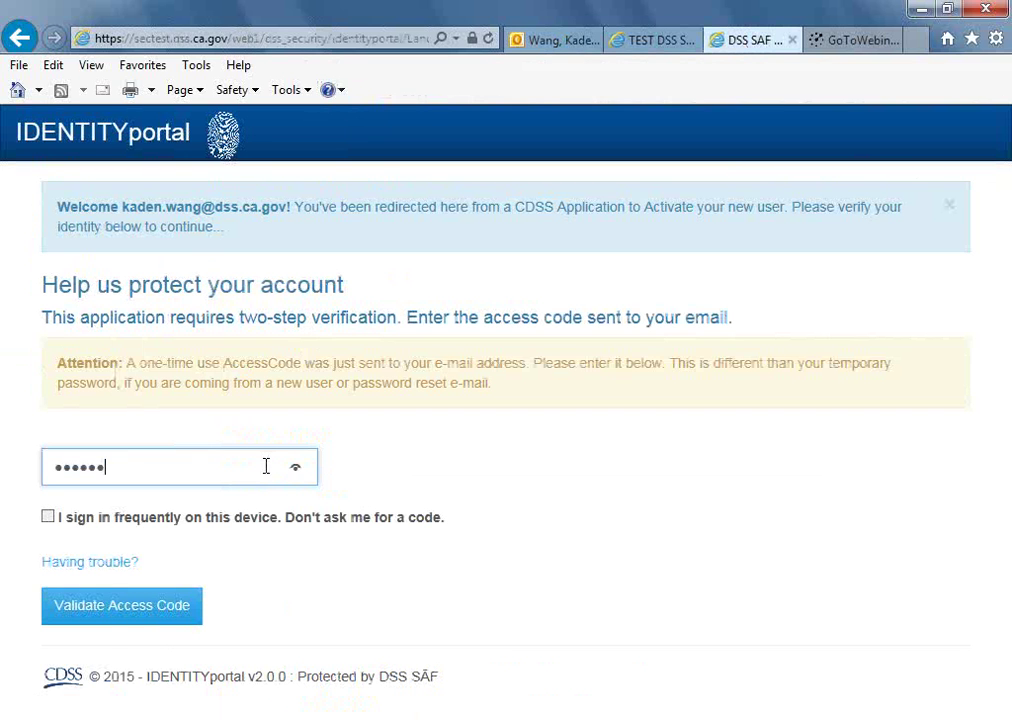
click(122, 615)
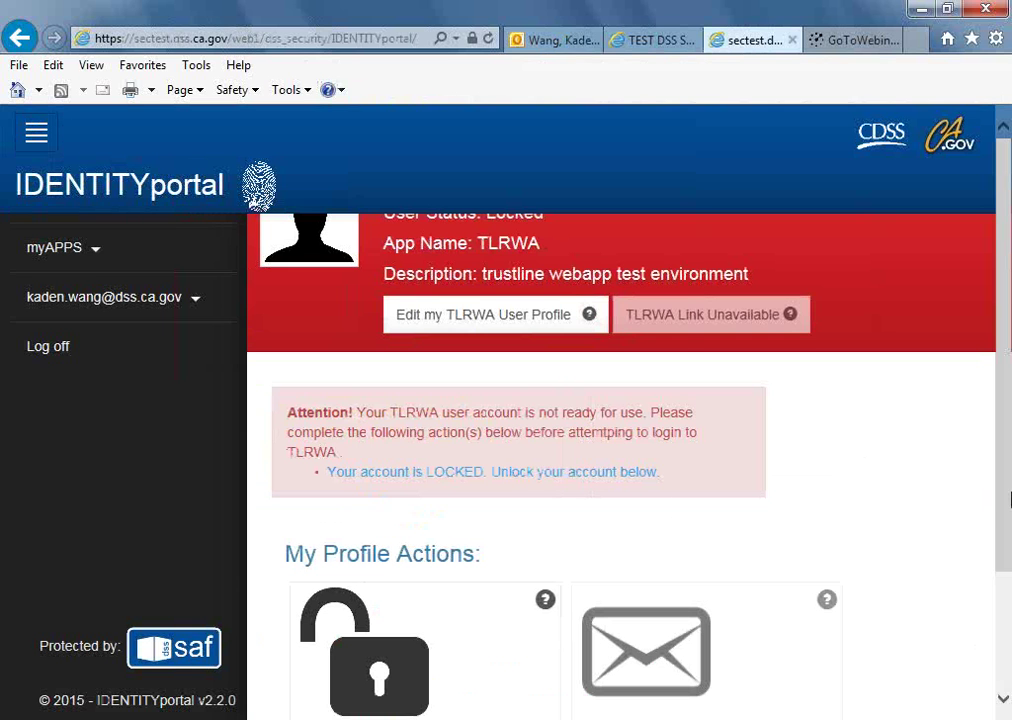
Unlock the TLRWA account so a temporary password is e-mailed, and acknowledge the success message.
drag(1005, 530, 1007, 586)
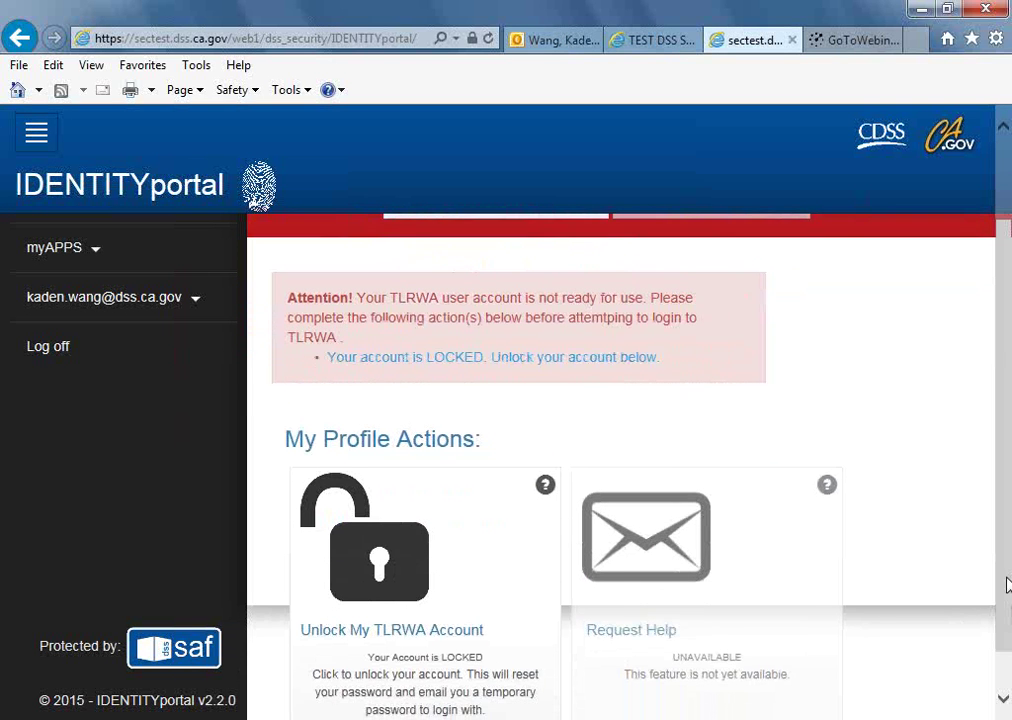
click(398, 566)
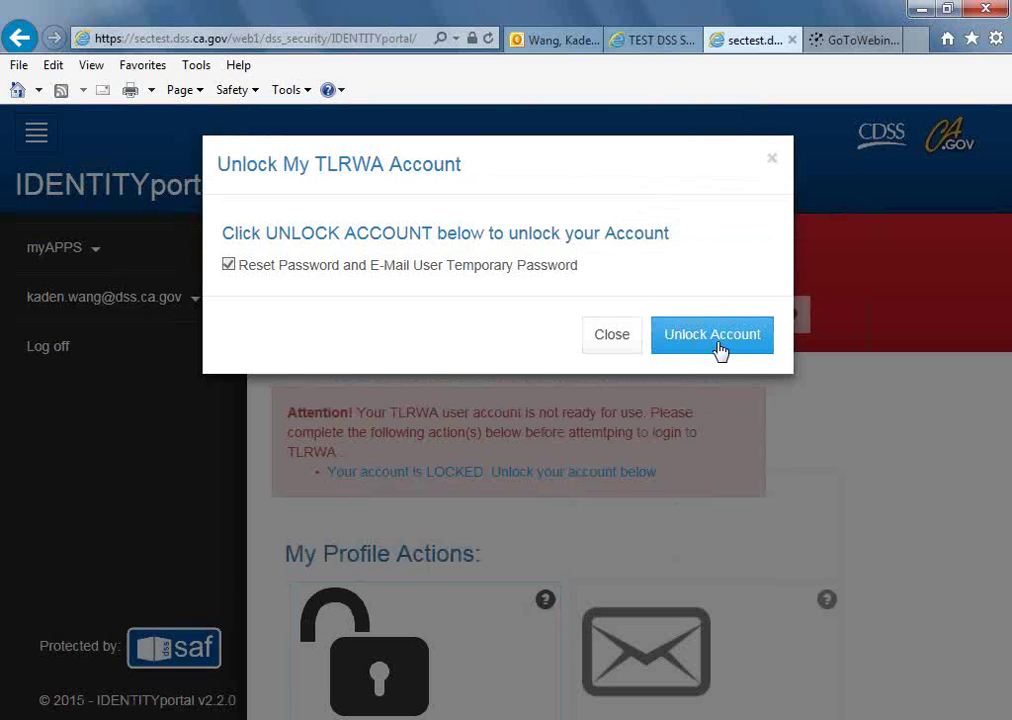
click(718, 349)
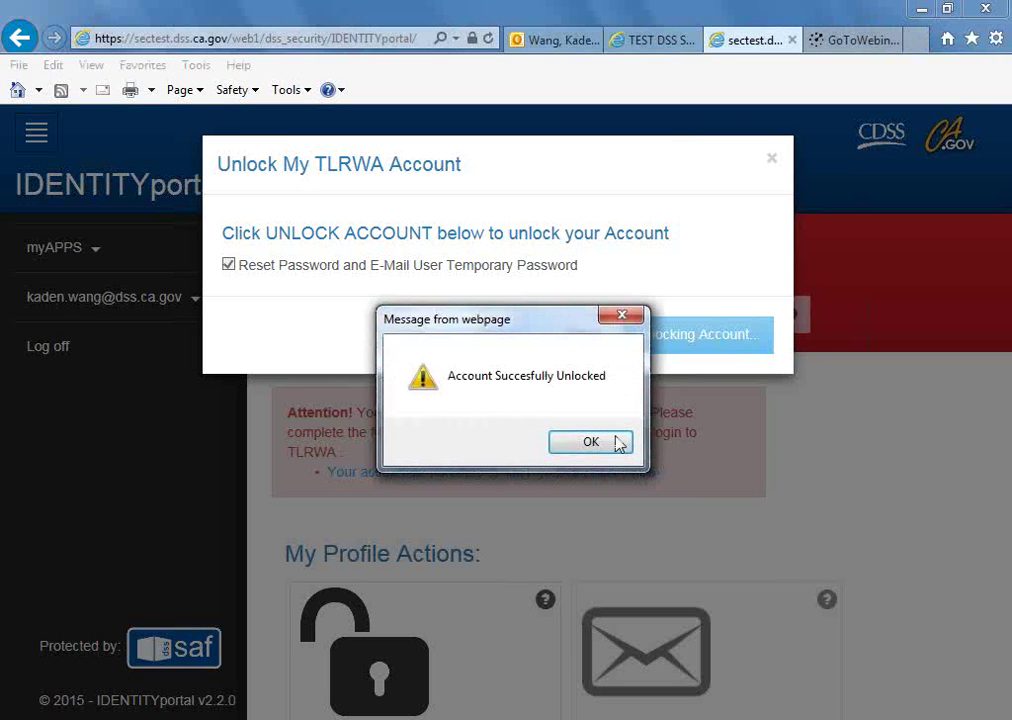
click(594, 446)
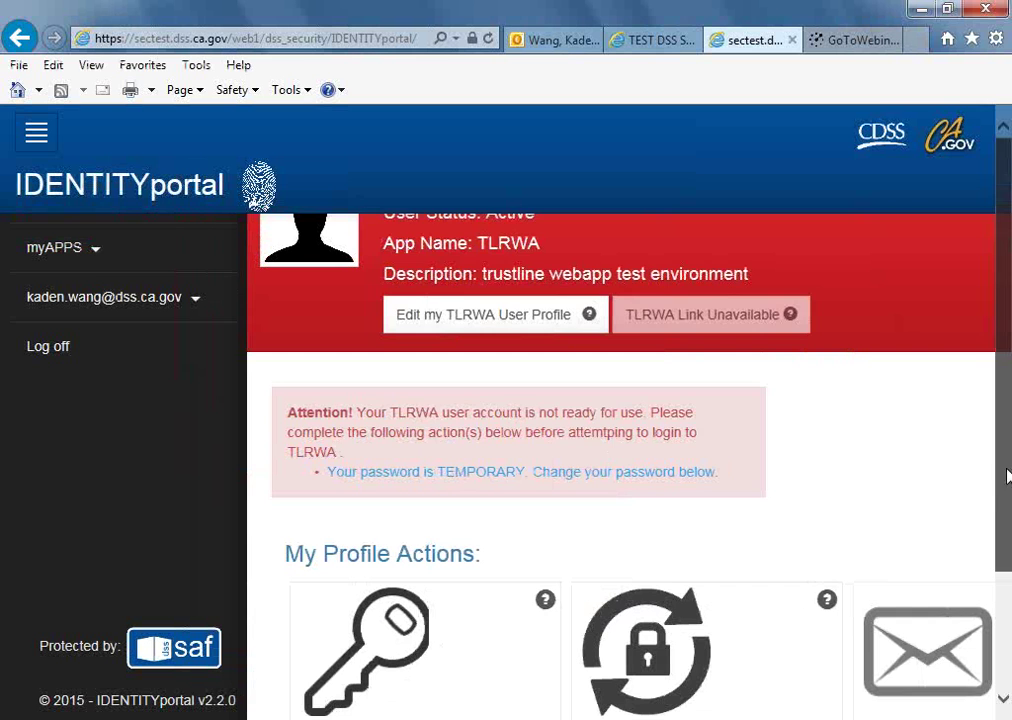
Open and then close the Change Temporary Password form, returning to the SecurityUI TLRWA users list.
drag(1007, 477, 1003, 546)
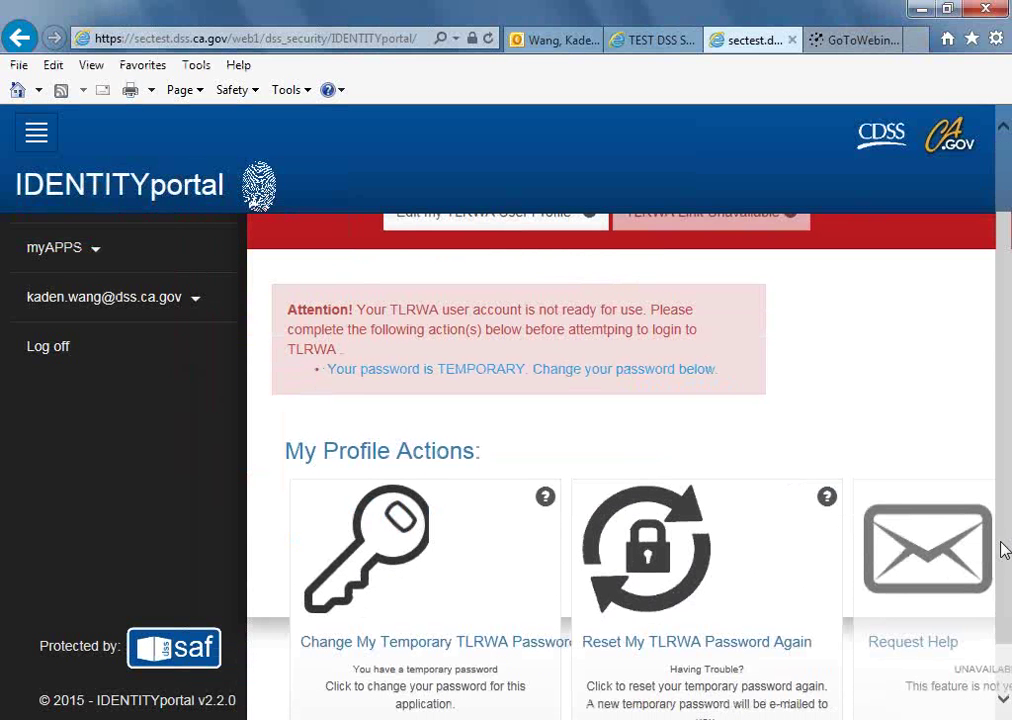
click(385, 633)
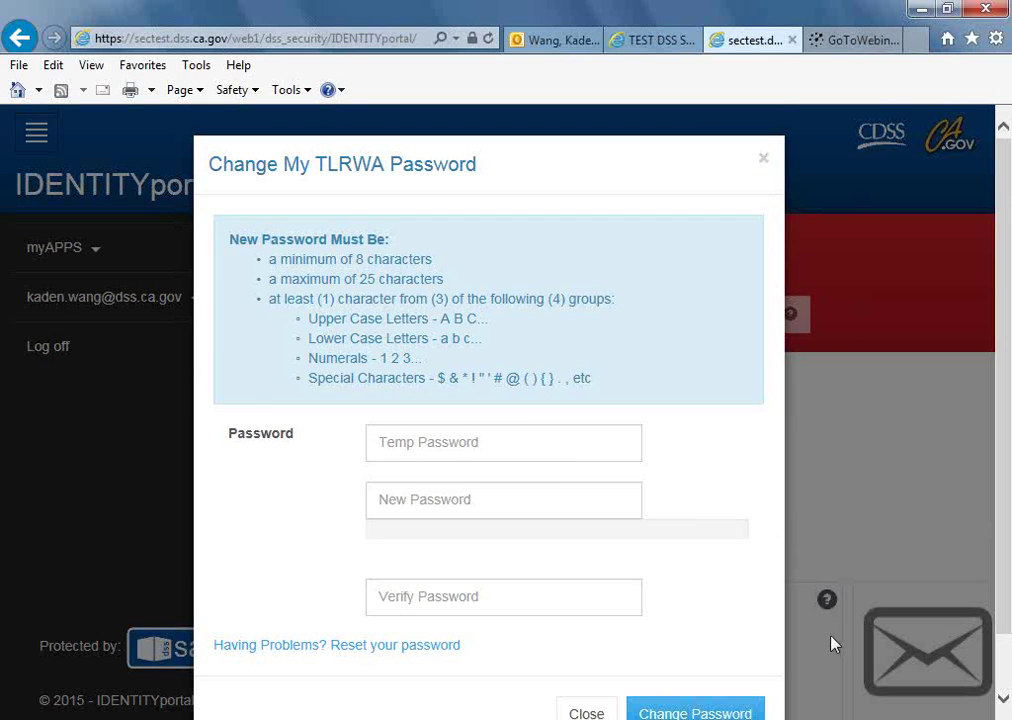
click(587, 712)
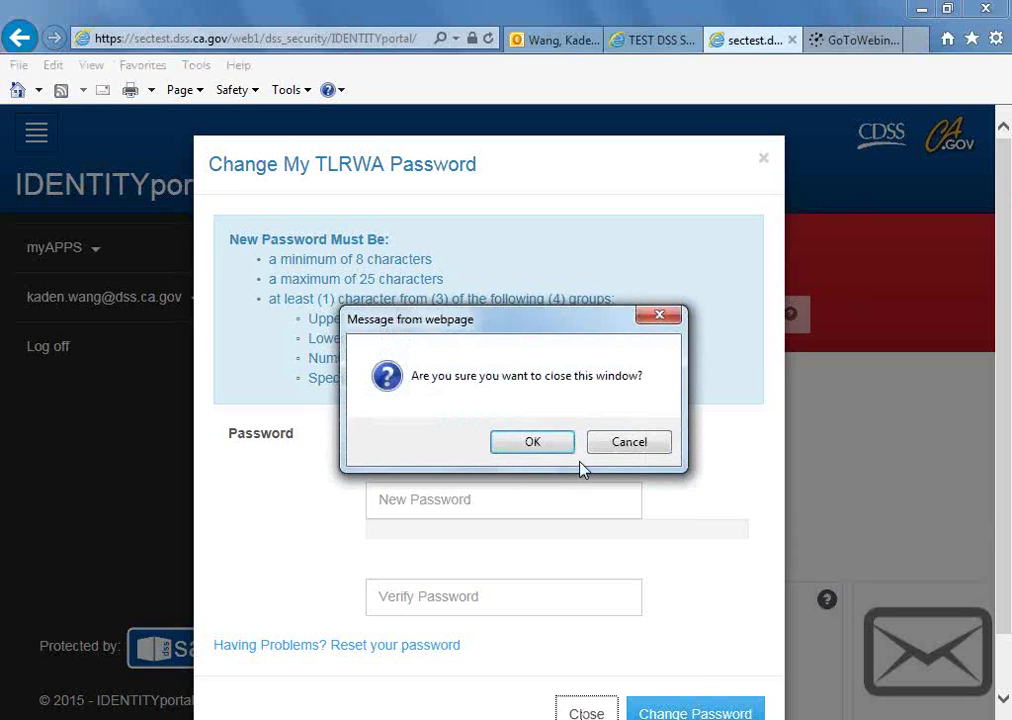
click(553, 449)
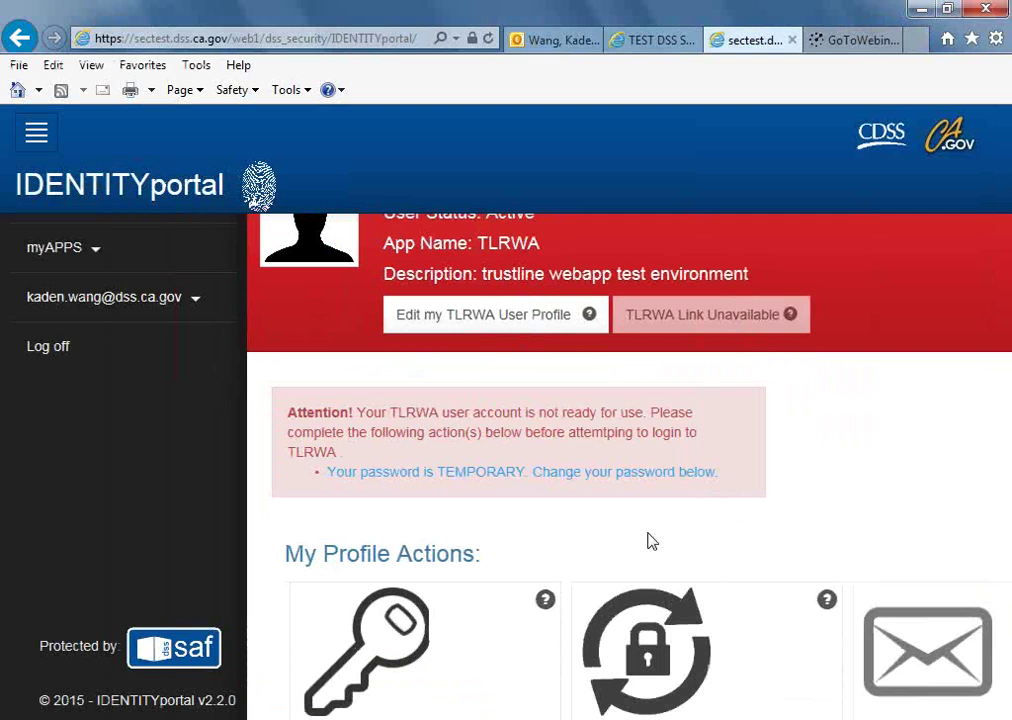
click(655, 48)
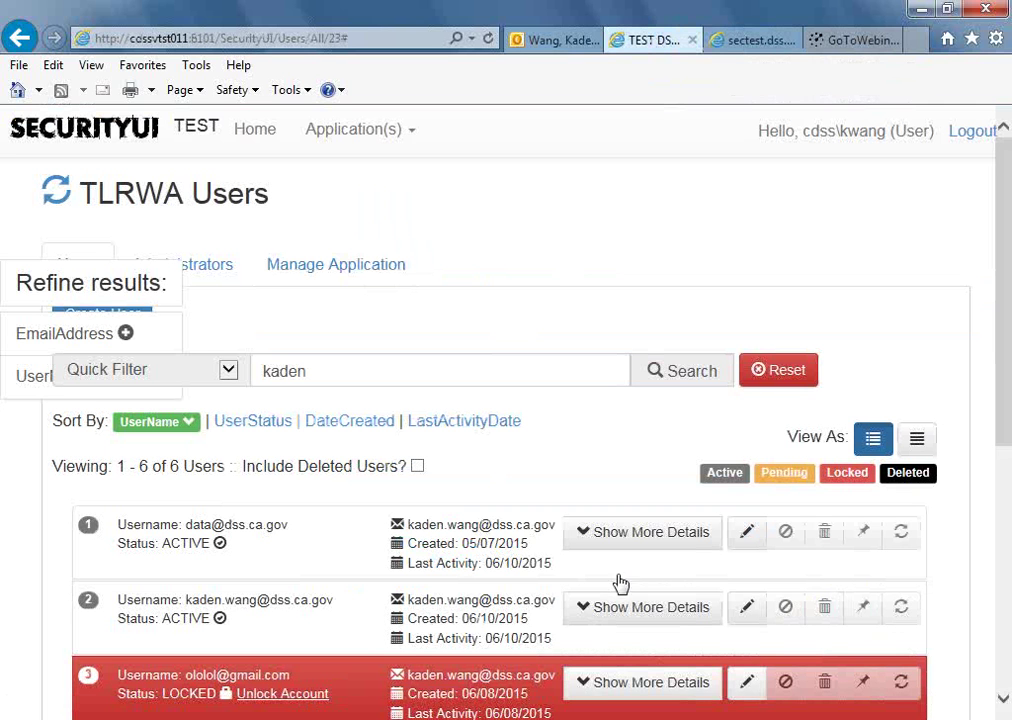
Show more details for the second TLRWA user (data_entry), then return to the IDENTITYportal tab.
click(692, 614)
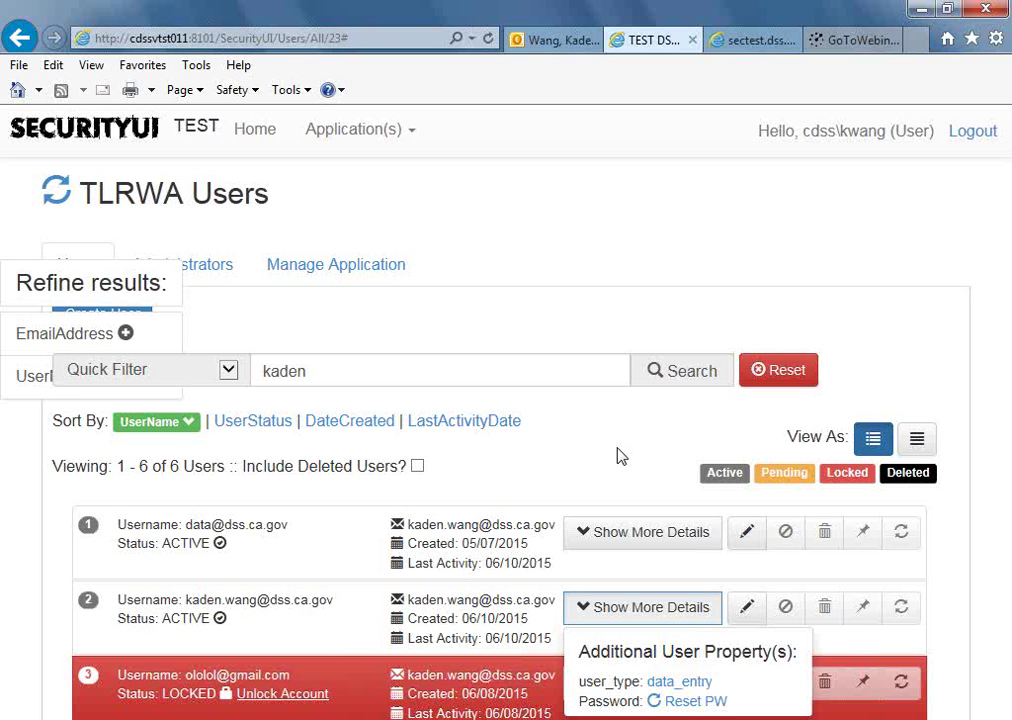
click(752, 45)
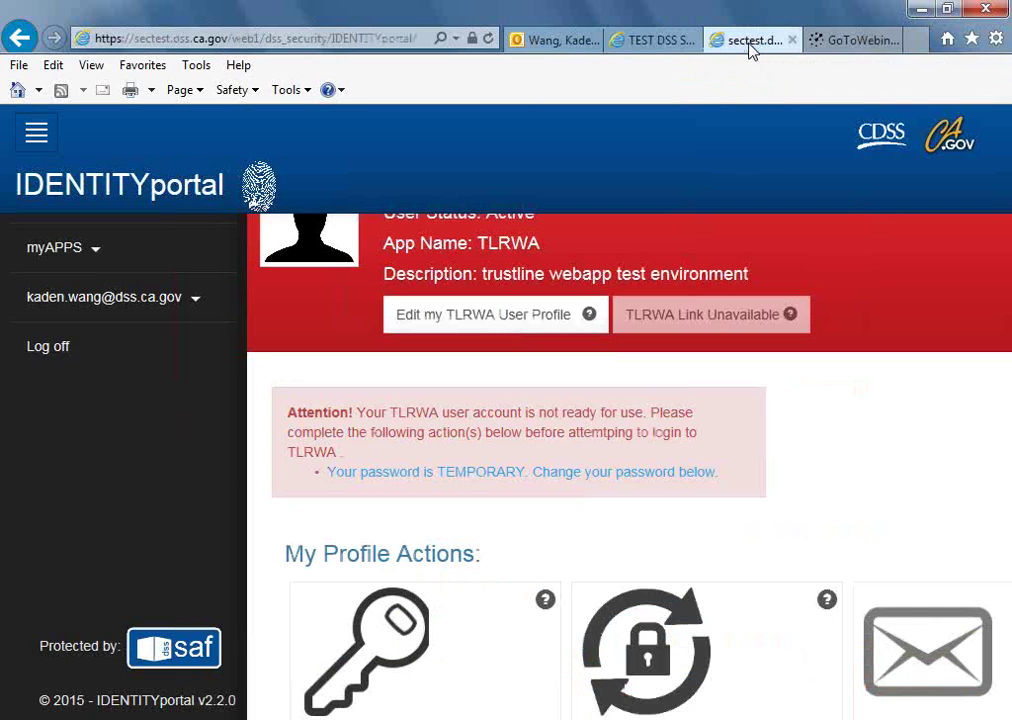
Log off IDENTITYportal, briefly checking the SecurityUI users list before returning.
click(63, 350)
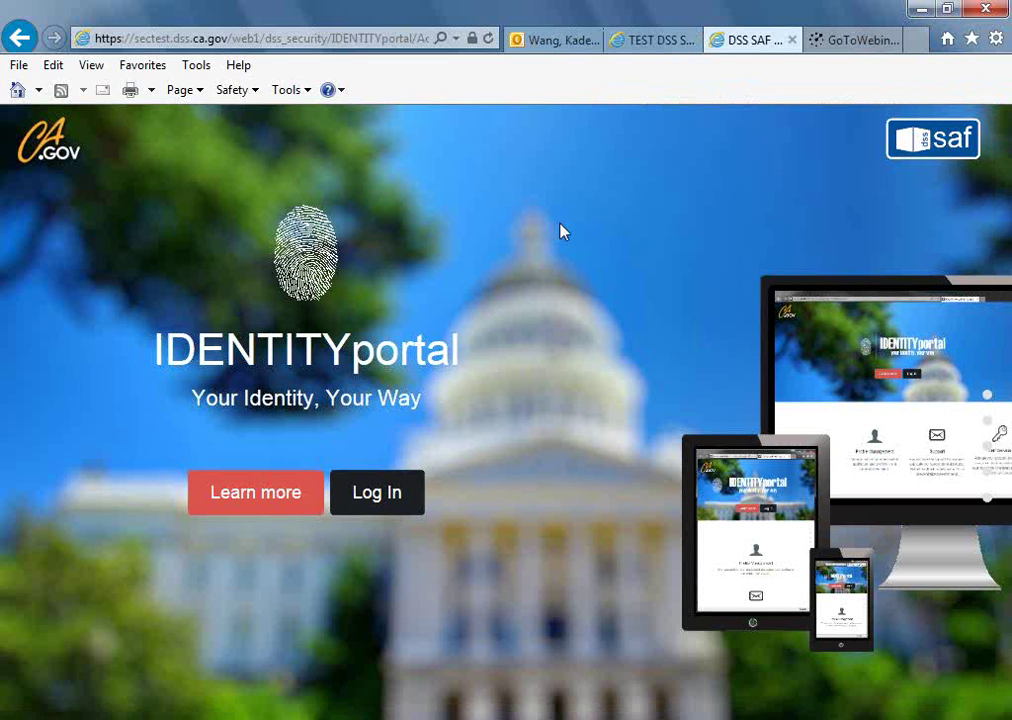
click(652, 45)
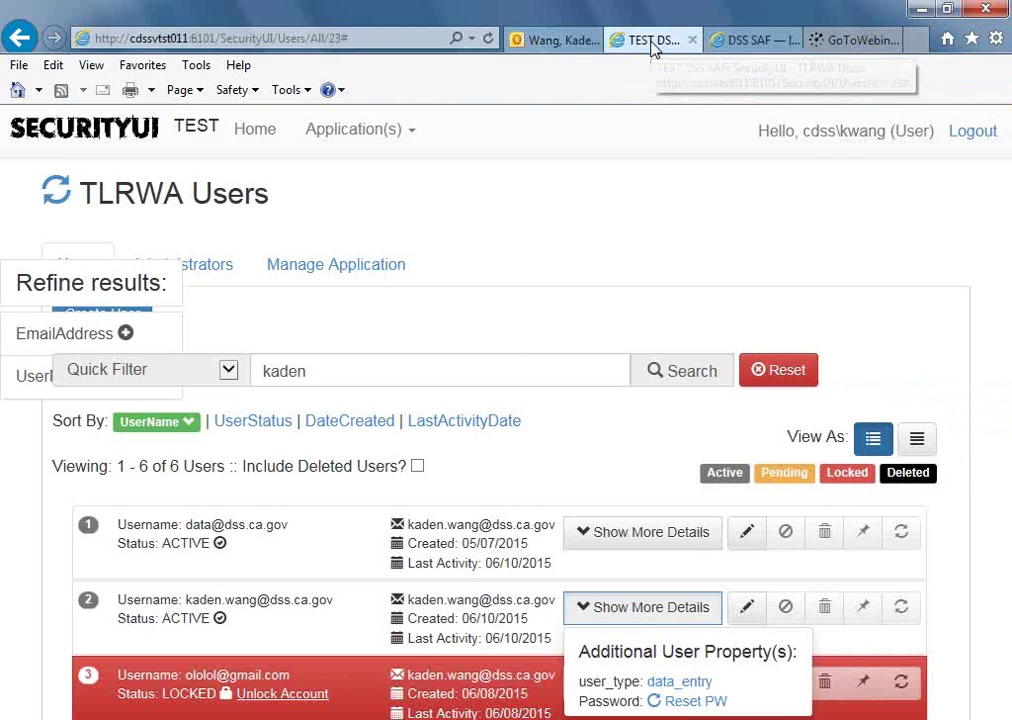
click(740, 42)
Sign back into IDENTITYportal with the user's e-mail address and choose Manage Account for TLRWA.
click(400, 492)
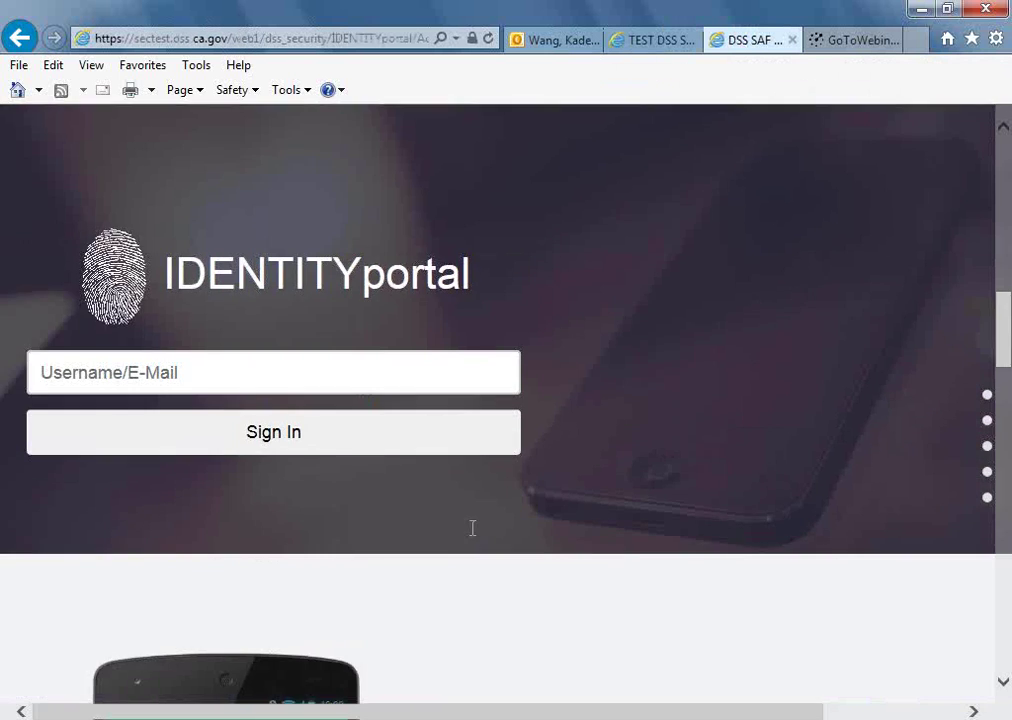
click(366, 373)
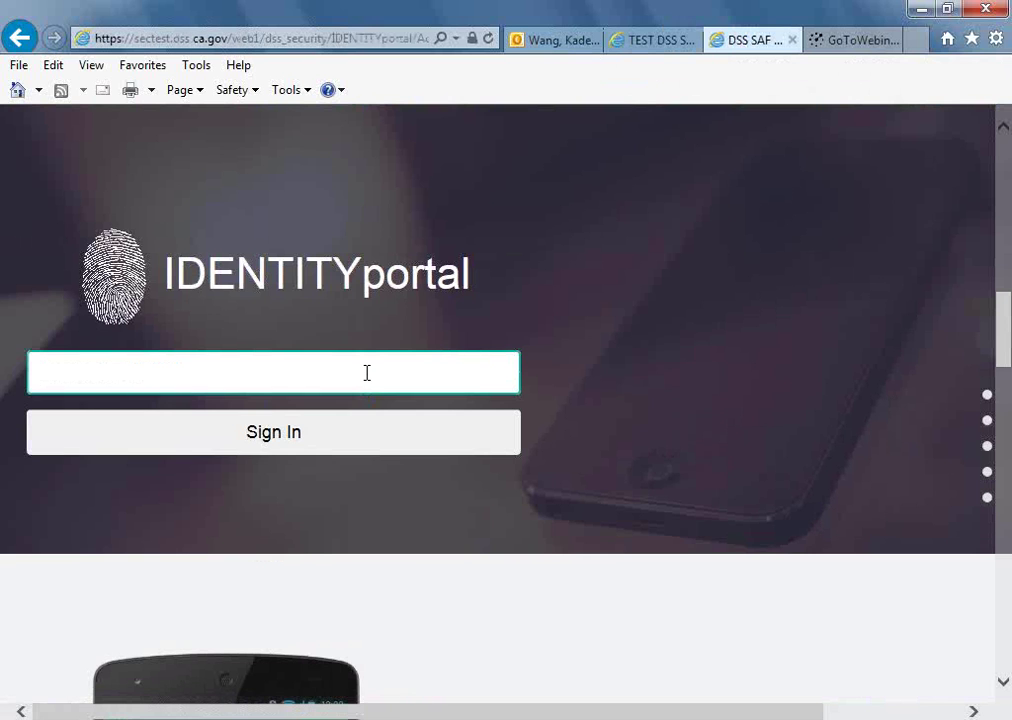
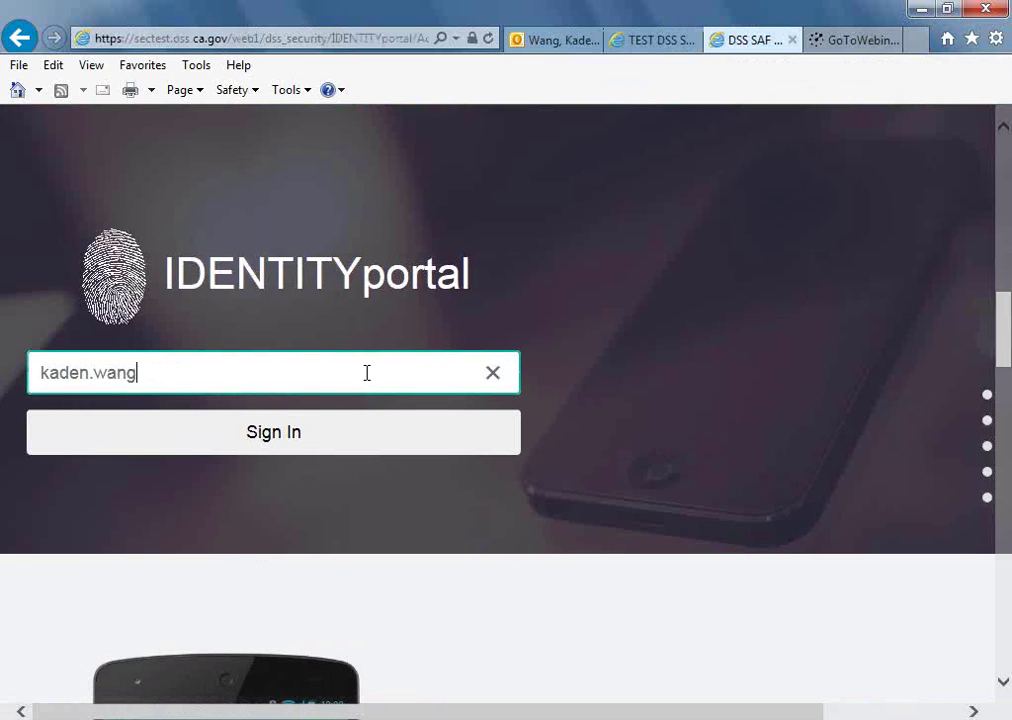
key(Tab)
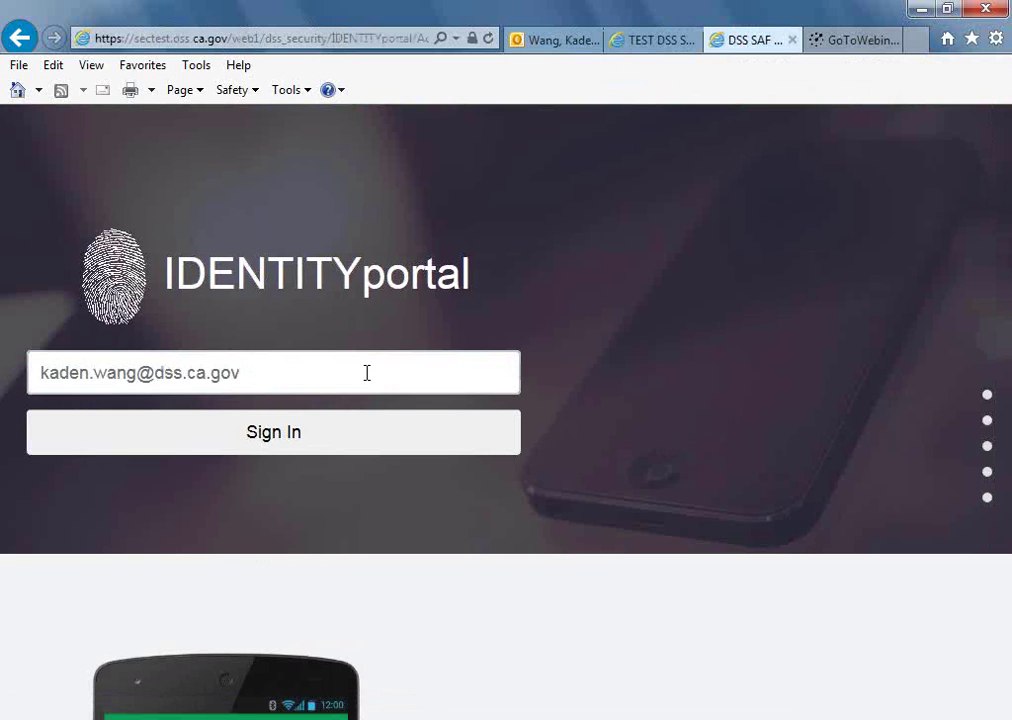
click(305, 457)
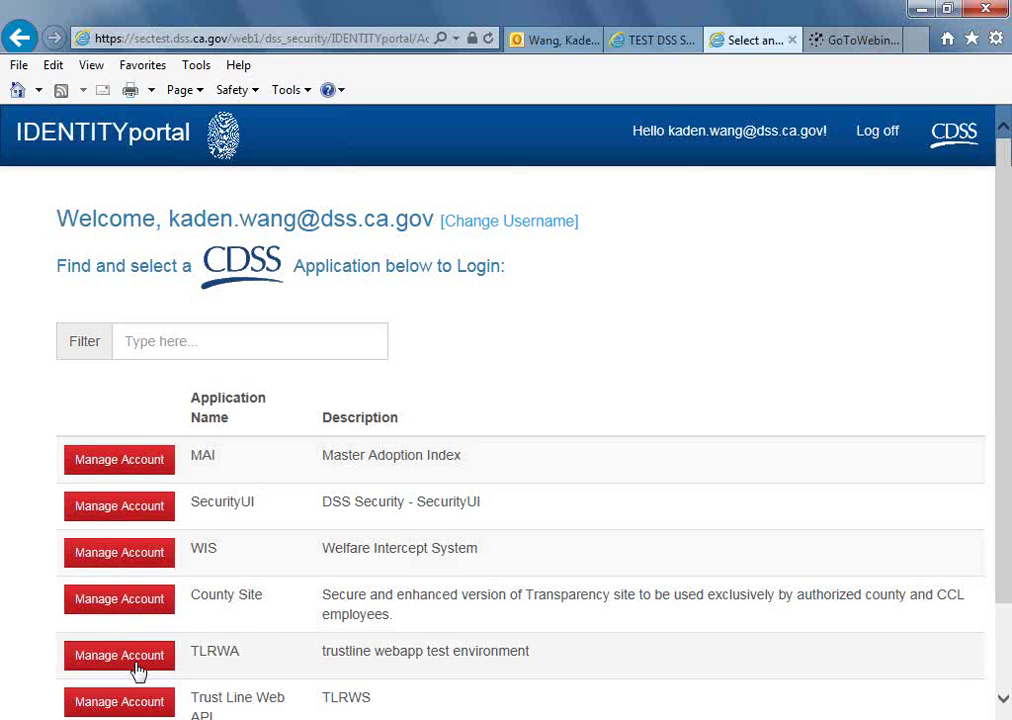
click(136, 666)
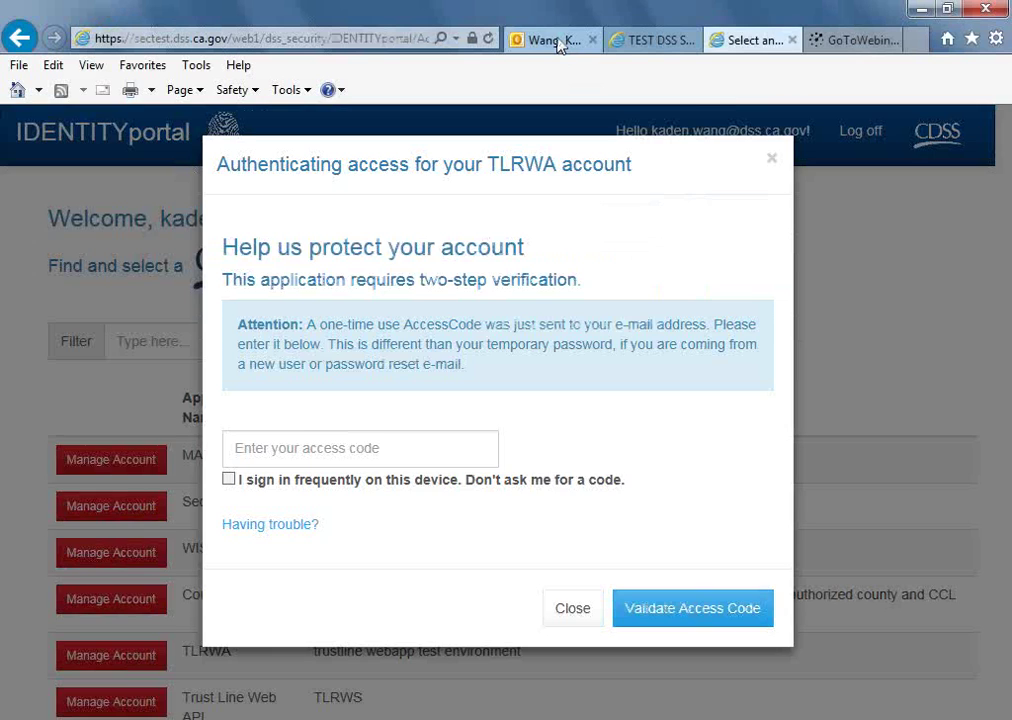
Copy the code from the newest Access Code e-mail and validate it in the TLRWA authentication dialog.
click(558, 40)
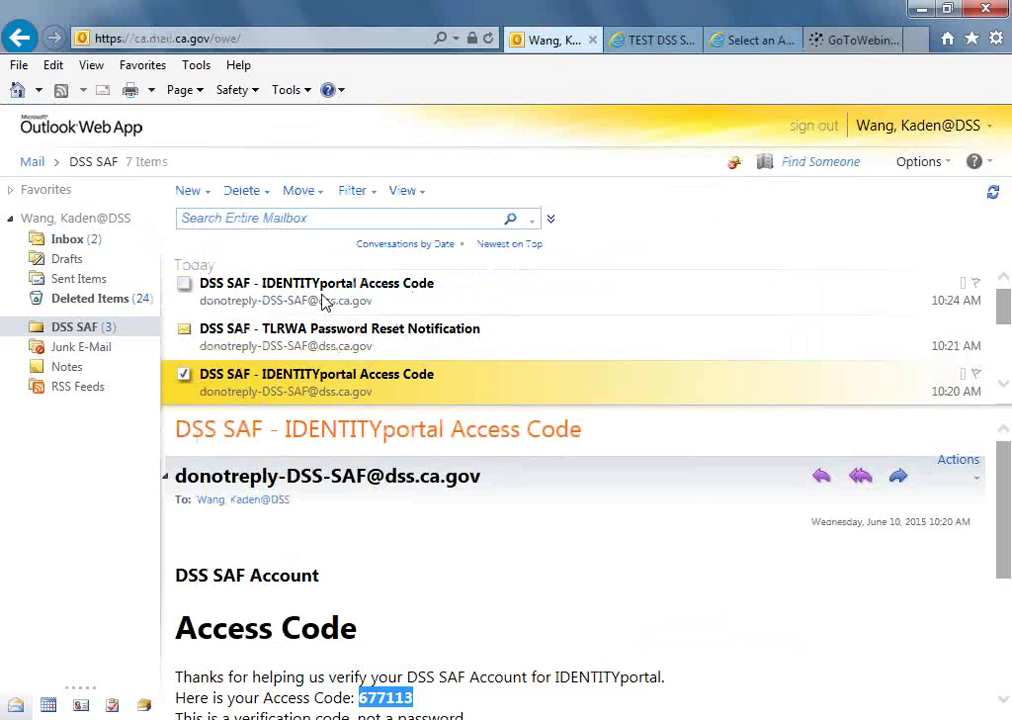
click(323, 300)
double_click(379, 702)
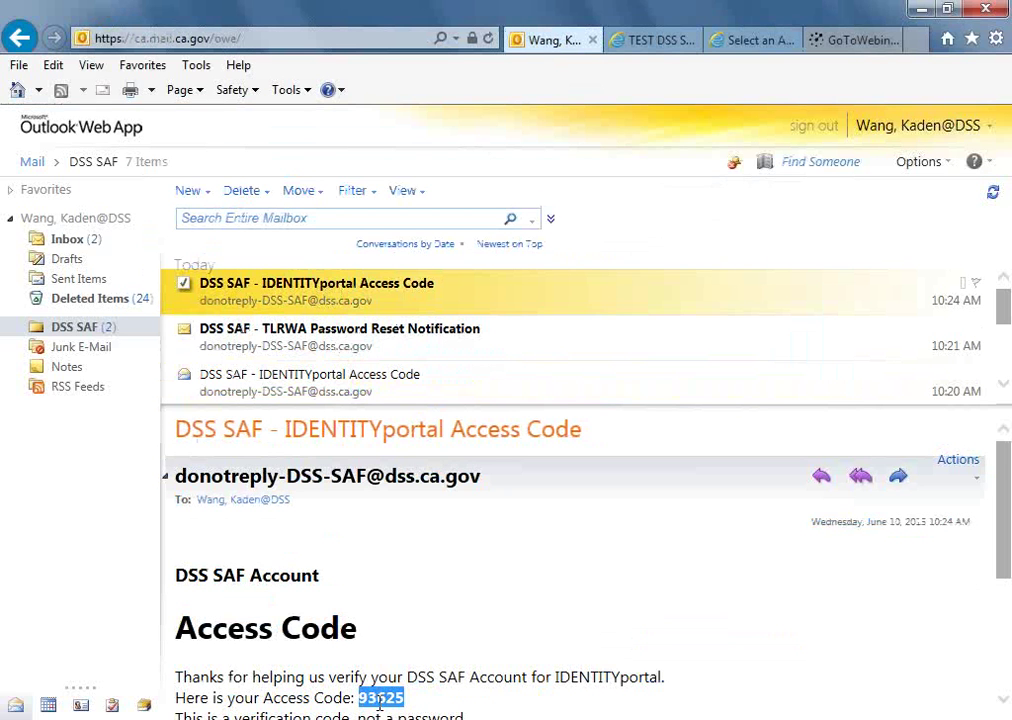
click(721, 42)
click(477, 447)
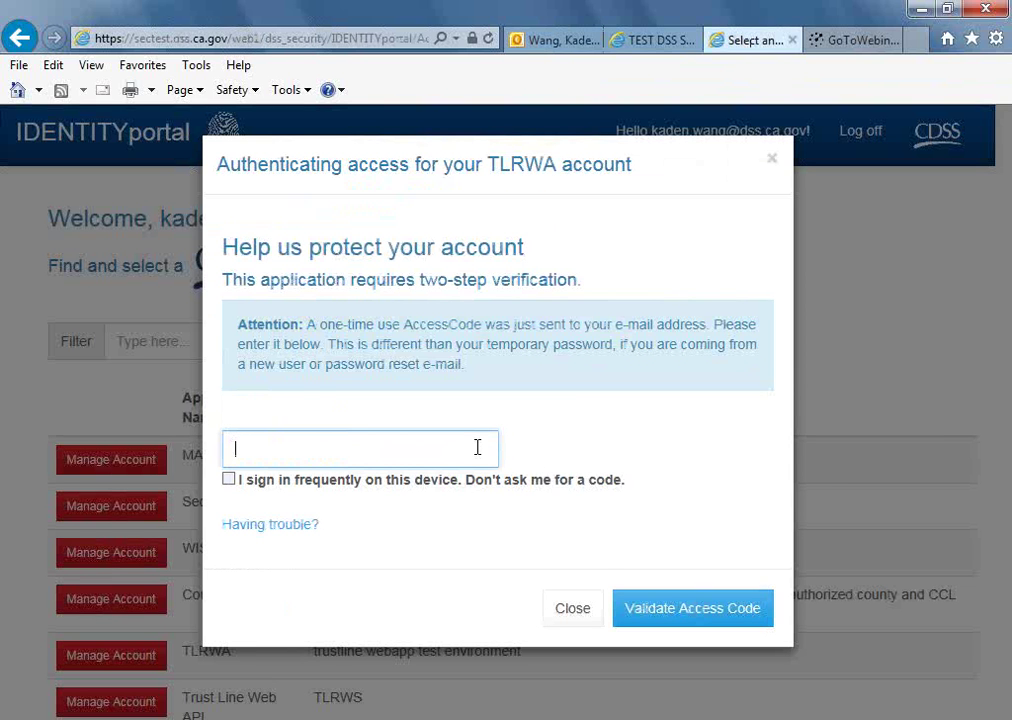
key(ctrl+v)
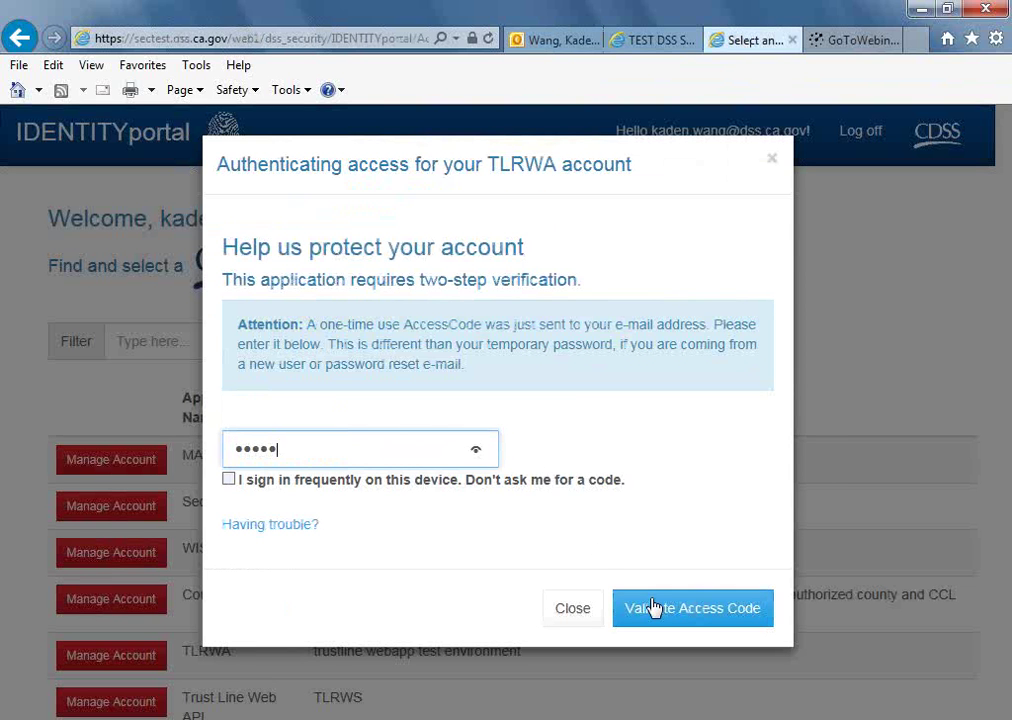
click(653, 607)
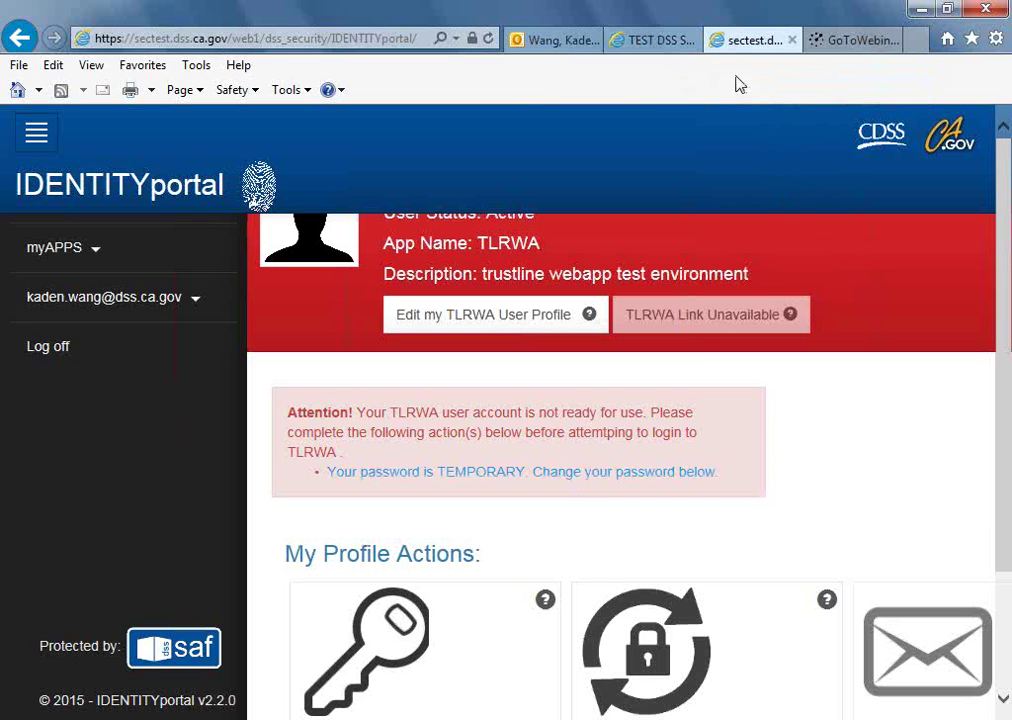
Replace the page address with the auto-completed sectest site, then switch to the TEST DSS tab.
mouse_move(697, 336)
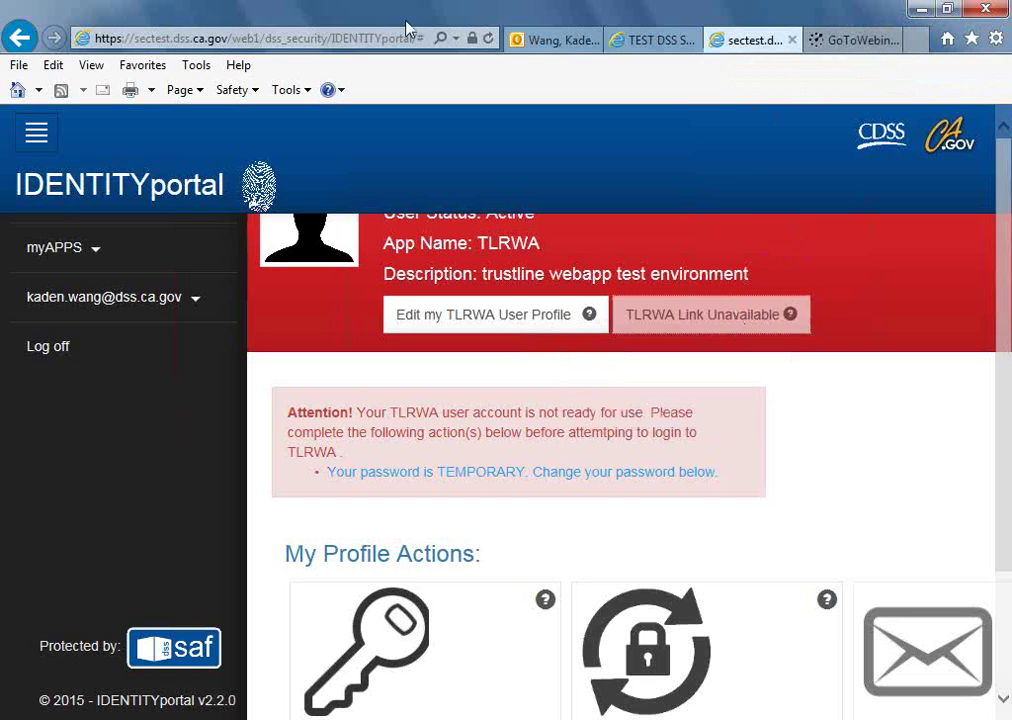
click(333, 37)
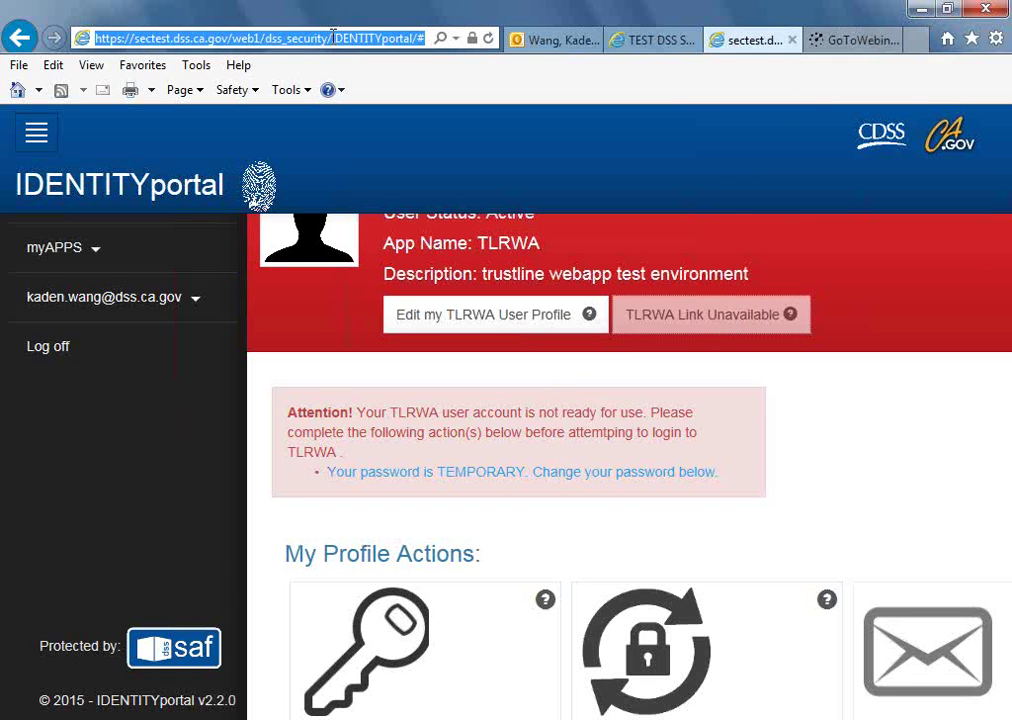
text(https)
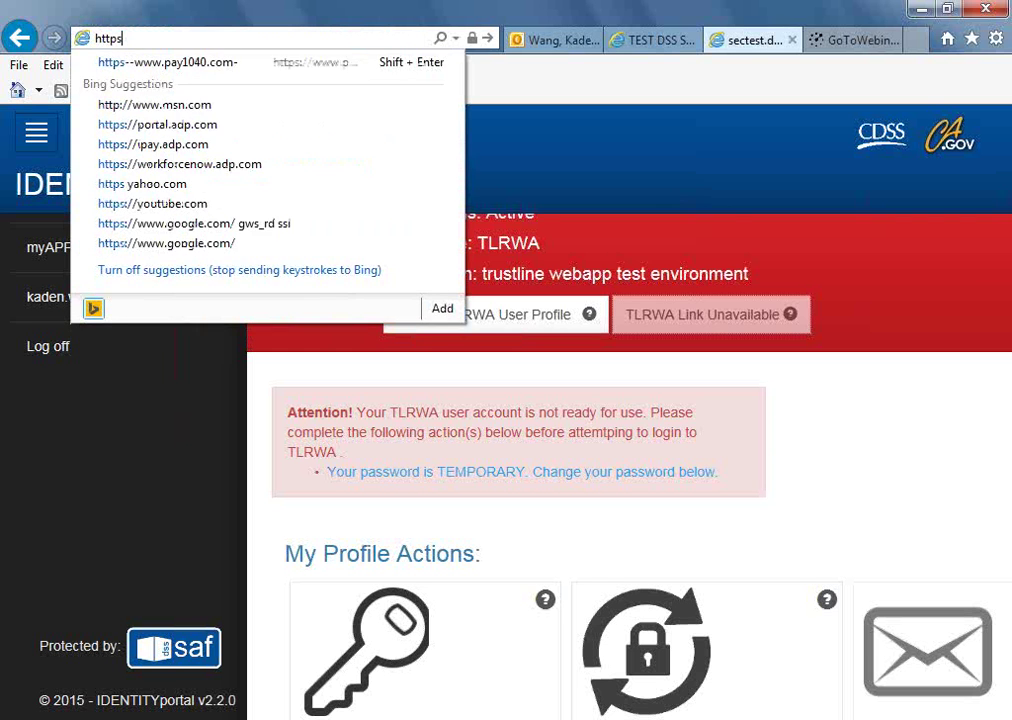
text(://sectest.dss.ca.gov/)
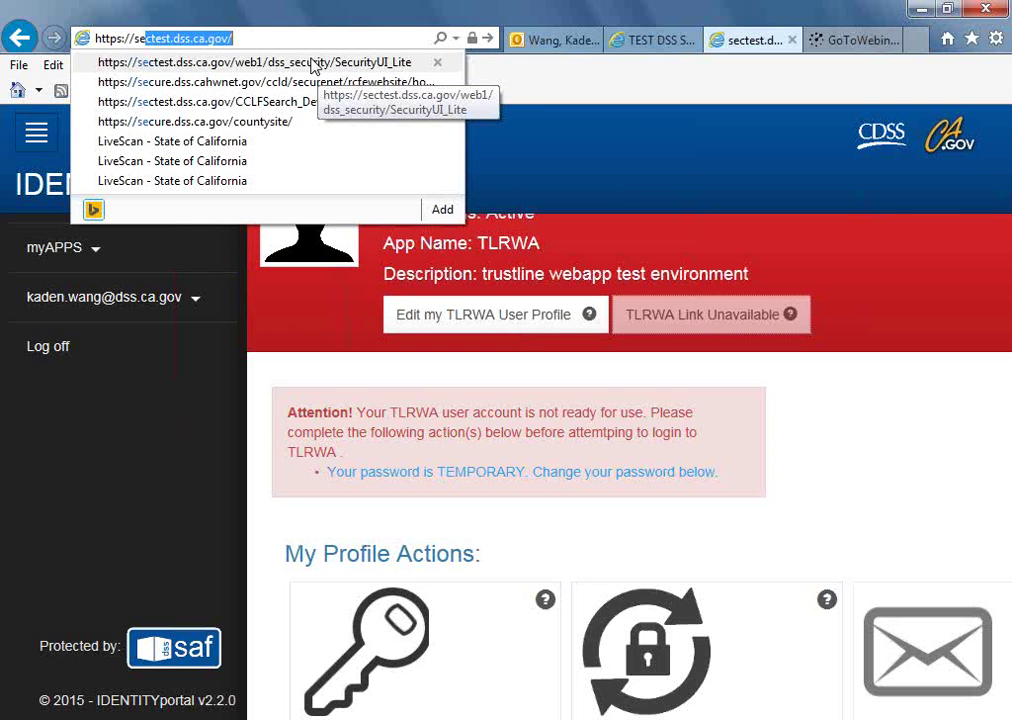
click(322, 38)
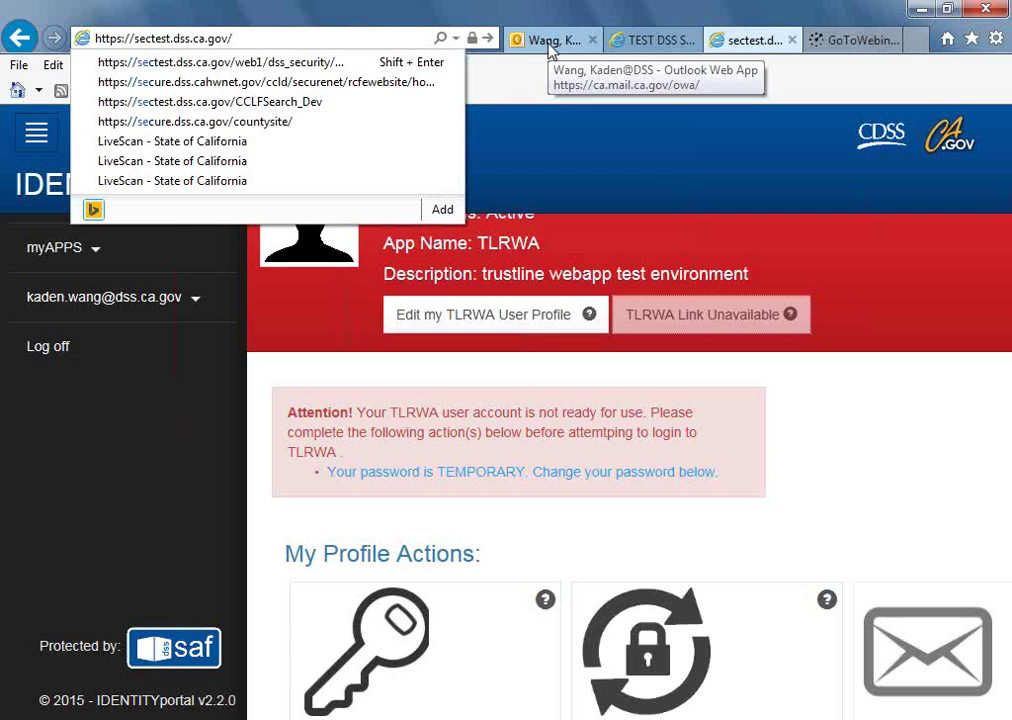
click(643, 42)
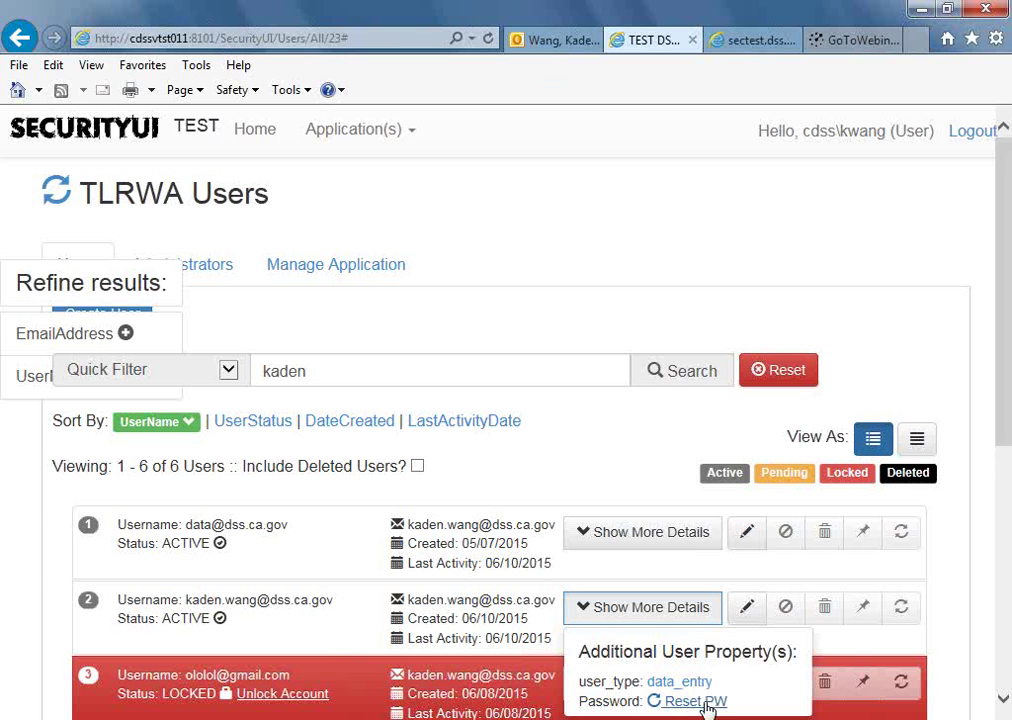
Reset the second TLRWA user's password, dismiss the success alert, and close the reset window.
click(683, 704)
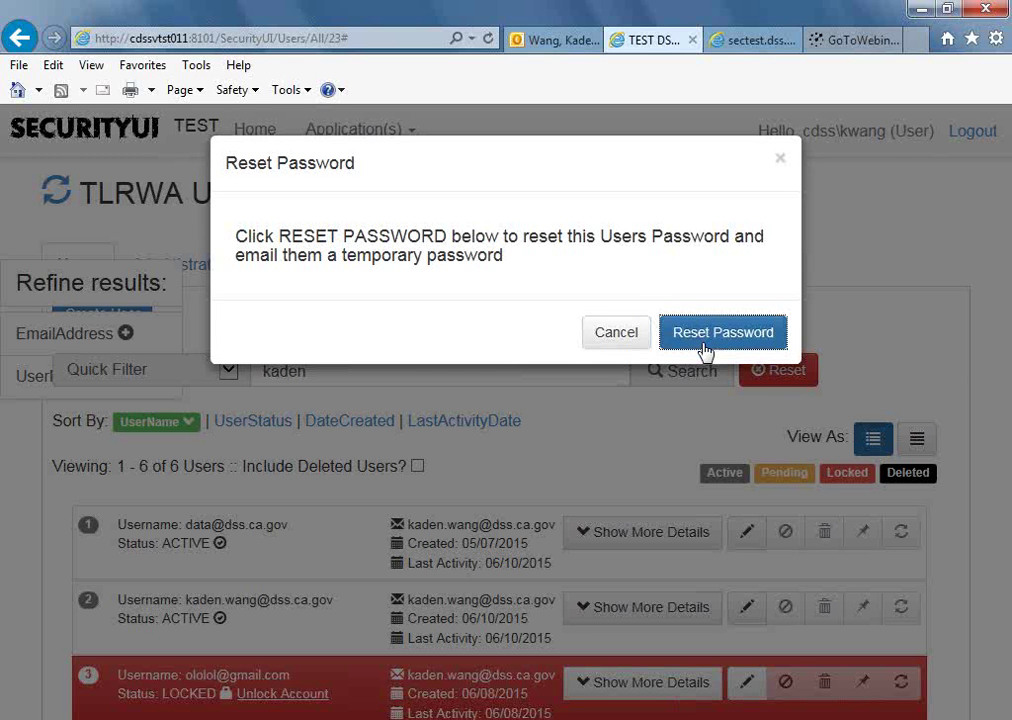
click(707, 350)
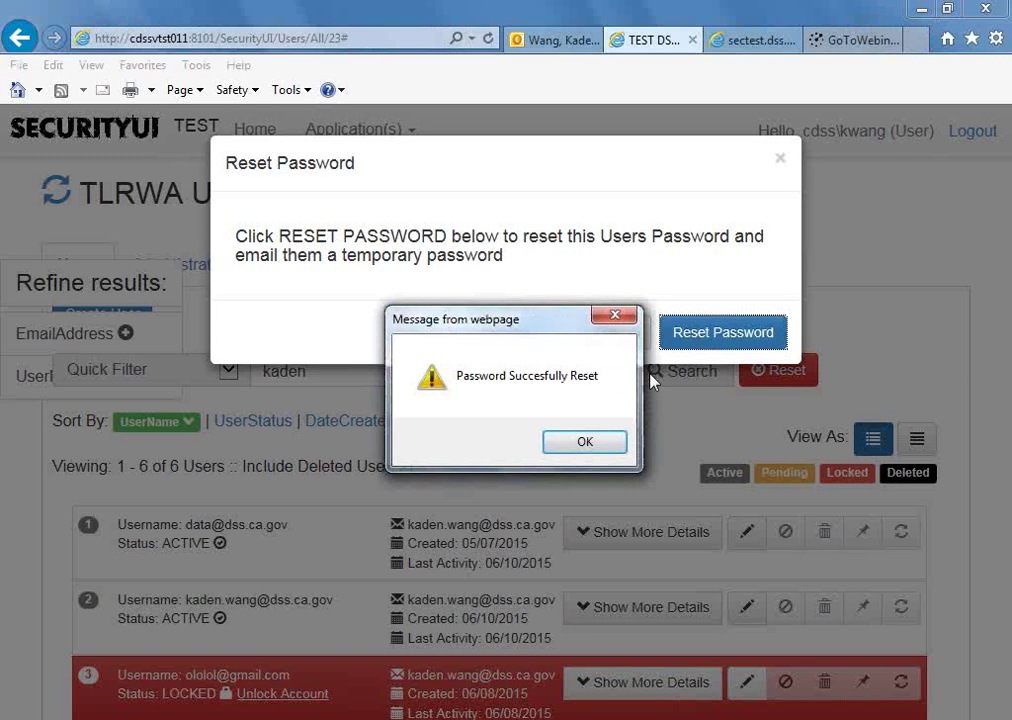
click(586, 443)
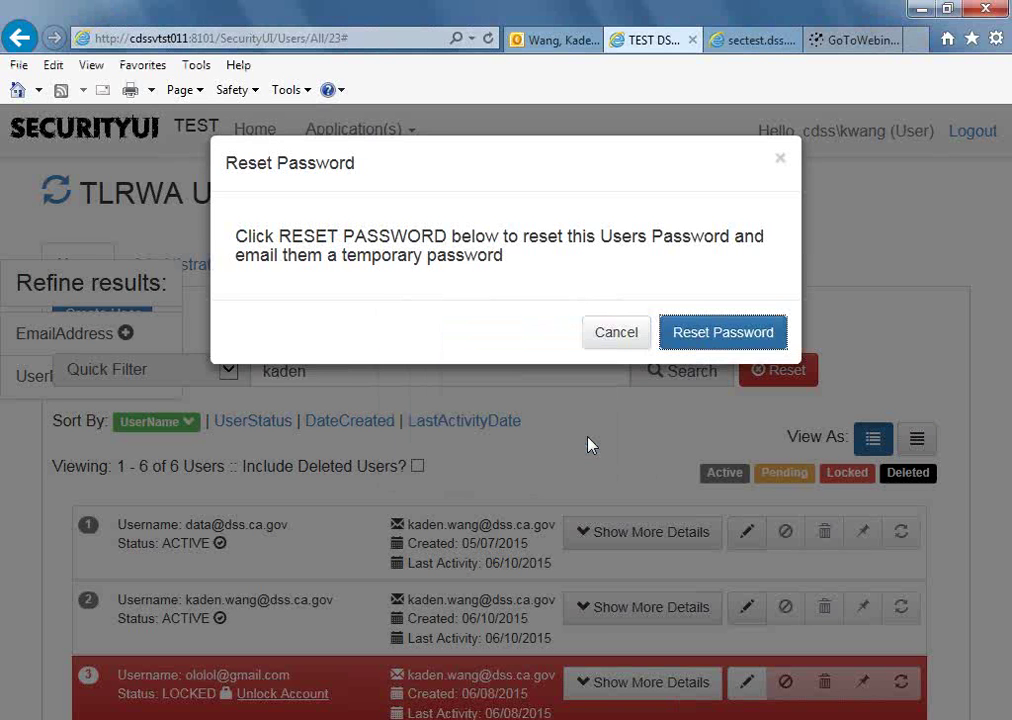
click(783, 157)
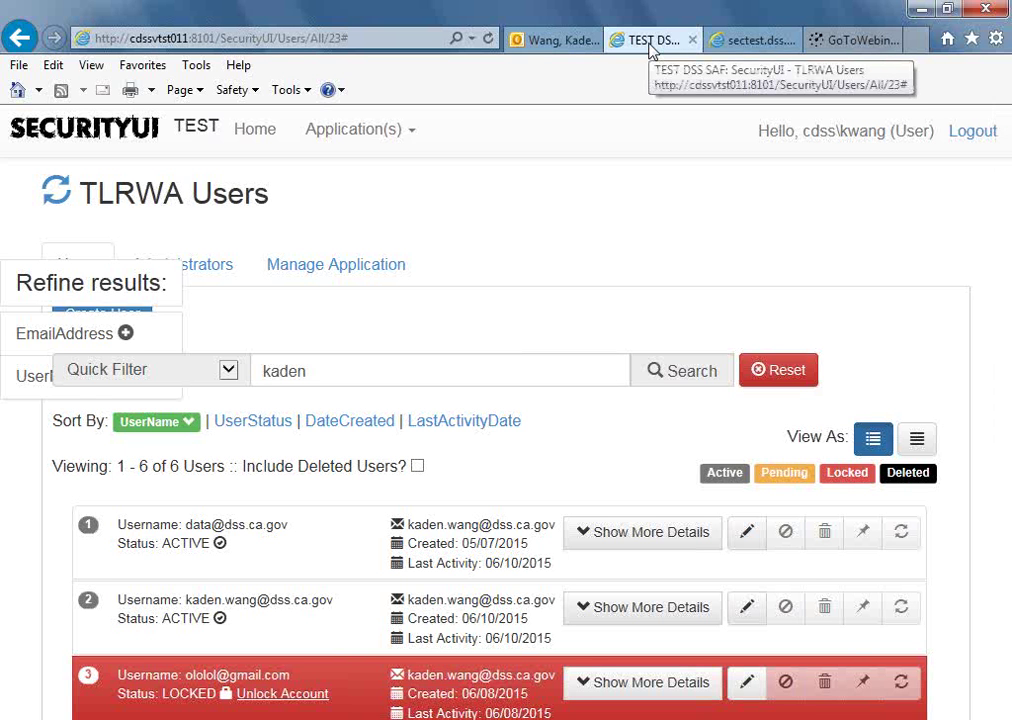
Copy the temporary password from the latest TLRWA Password Reset Notification and follow its 'here' link.
click(553, 40)
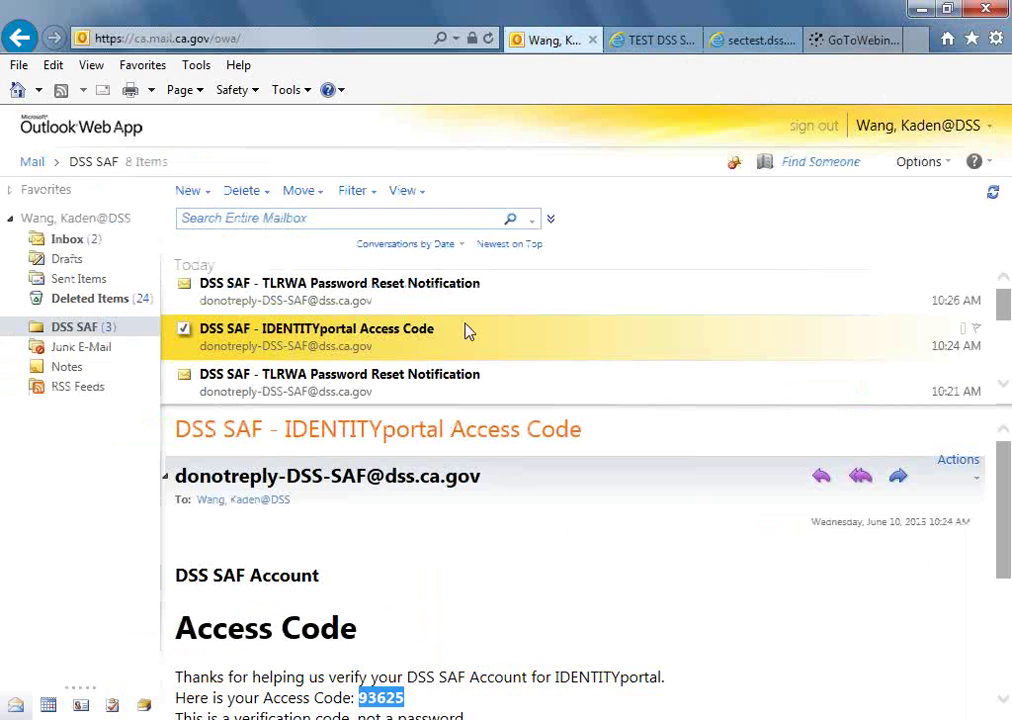
click(410, 298)
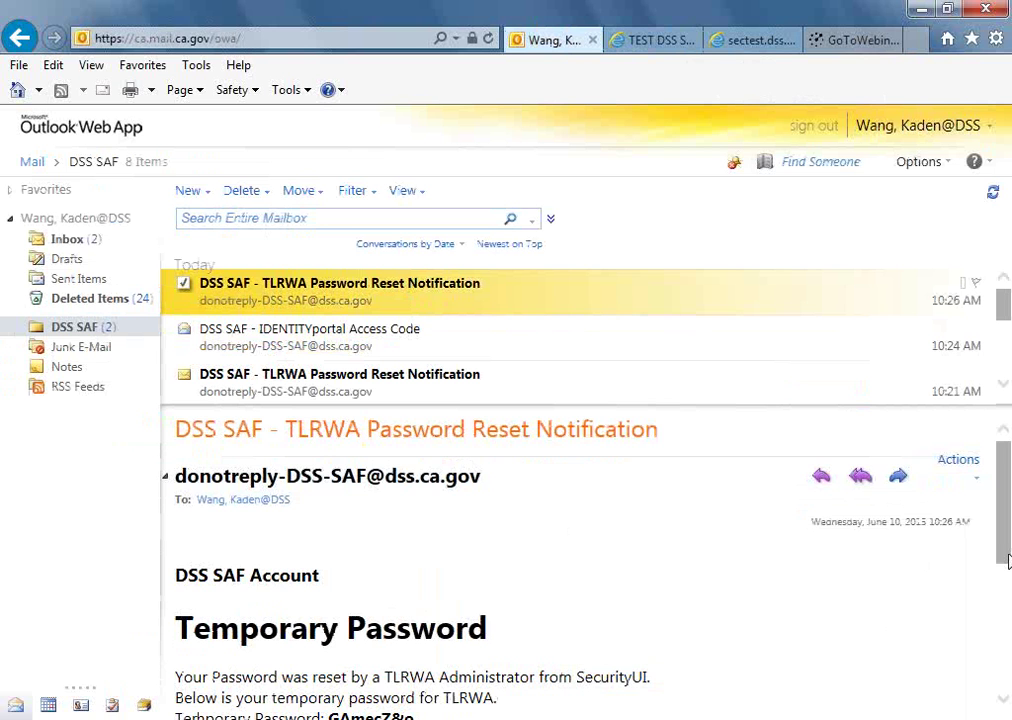
drag(1007, 562, 1005, 605)
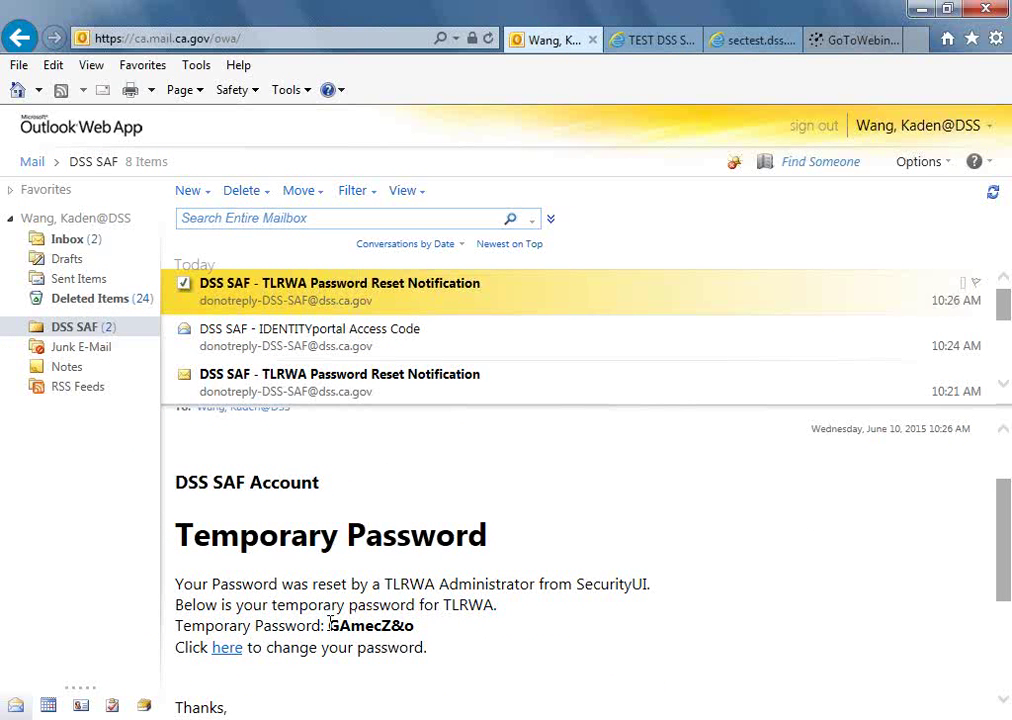
drag(330, 624, 413, 640)
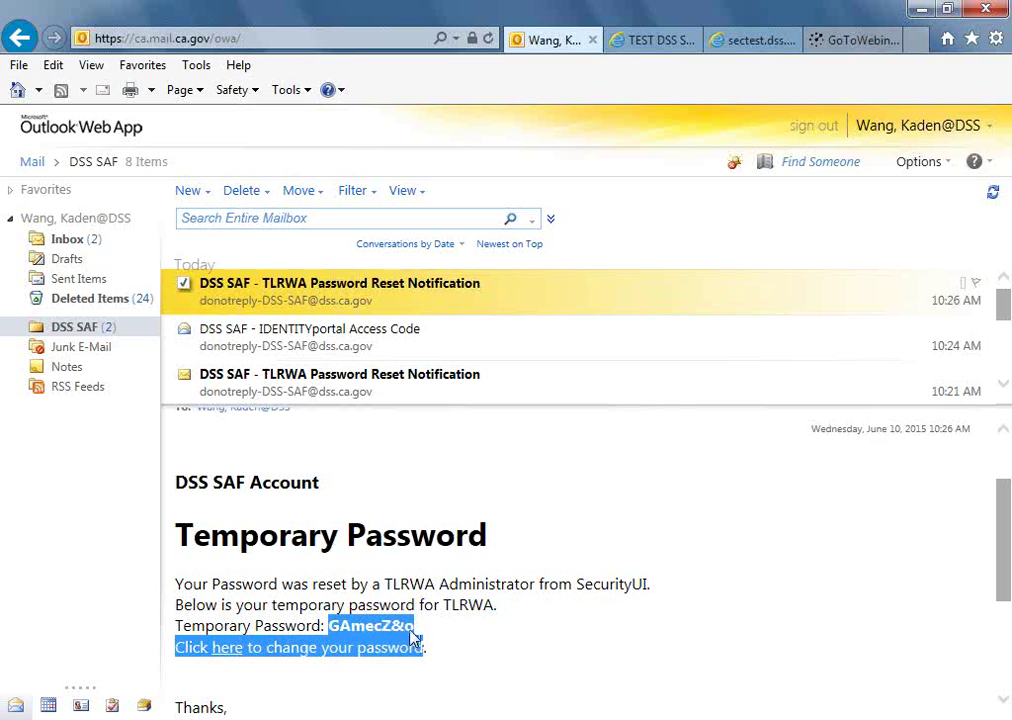
click(413, 624)
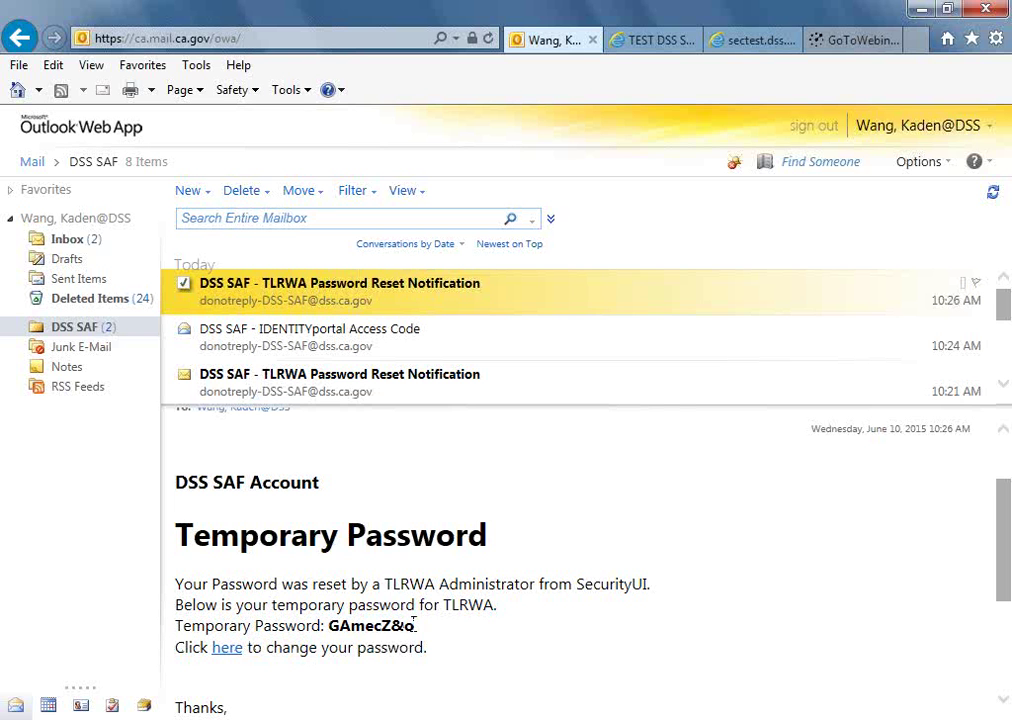
drag(413, 624, 330, 625)
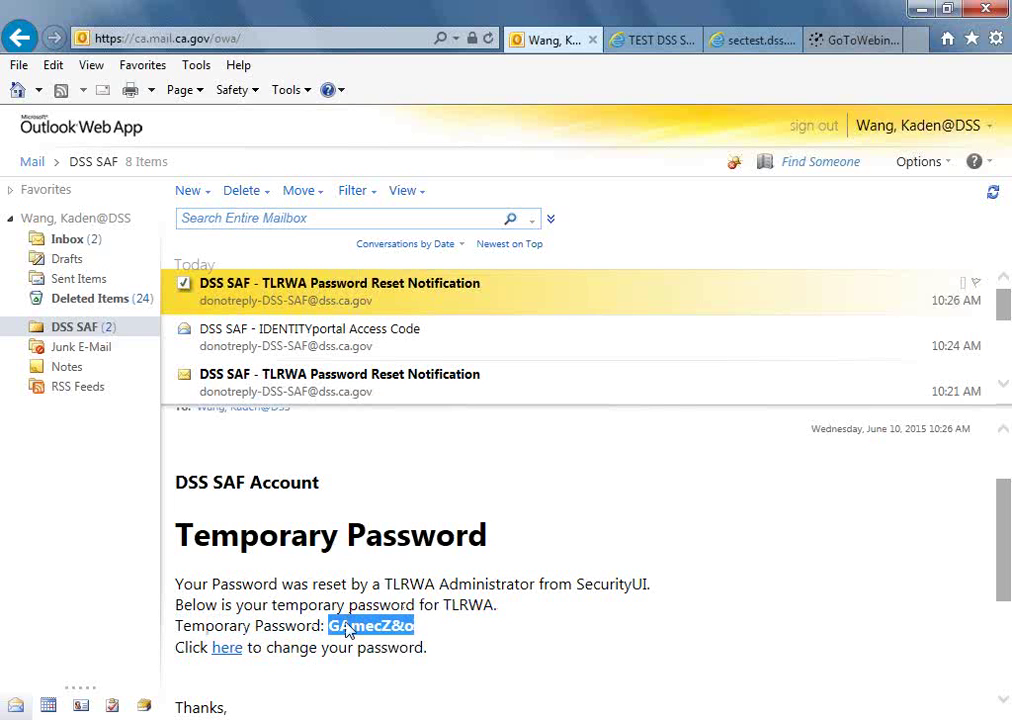
click(229, 648)
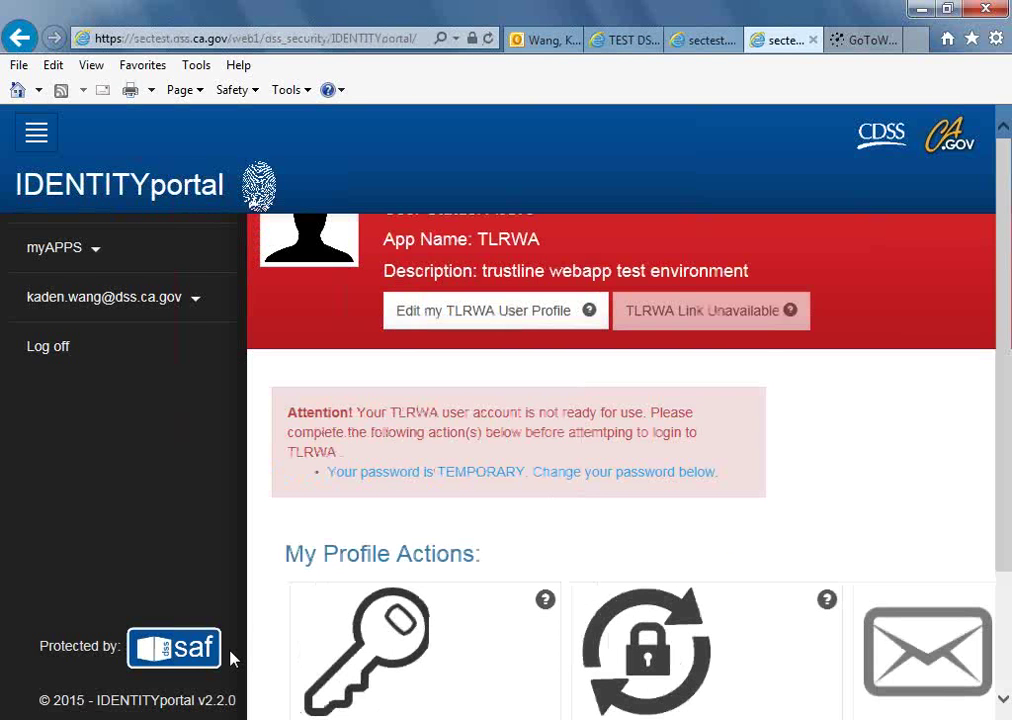
Replace the temporary TLRWA password with a new verified password, then go to the TrustLine login page.
click(395, 612)
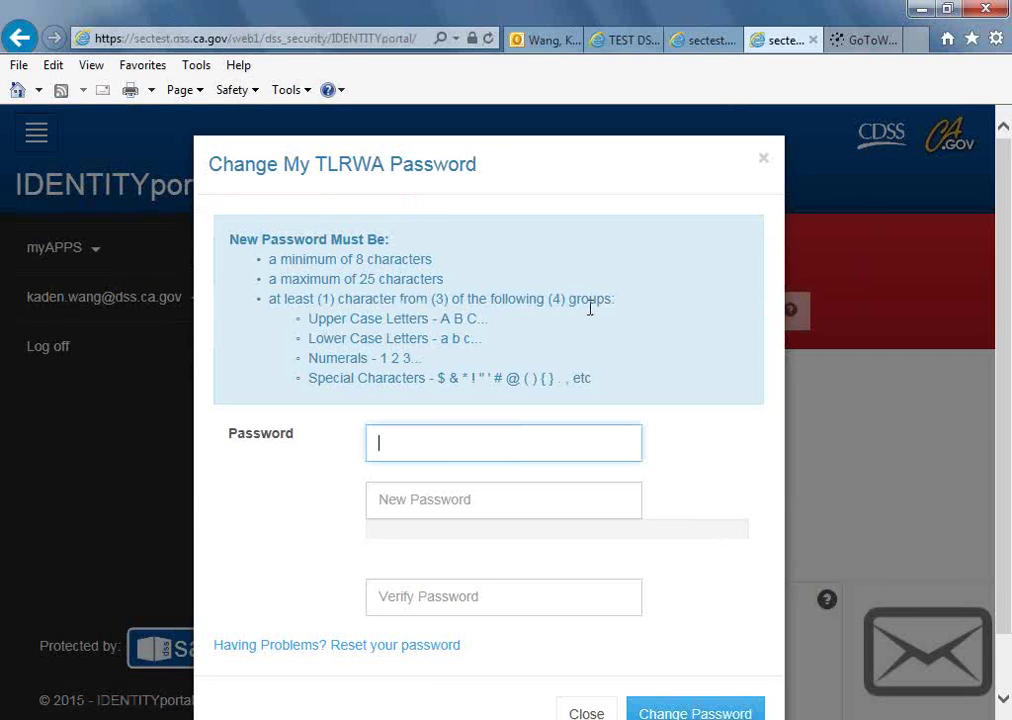
key(ctrl+v)
click(510, 504)
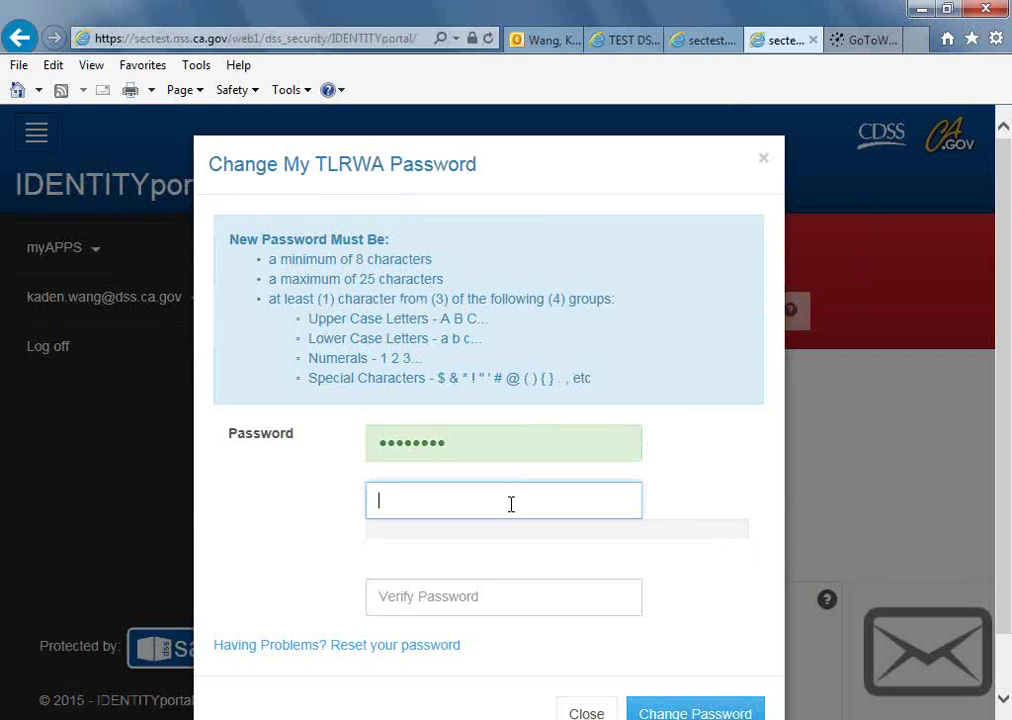
text(•••••••••••)
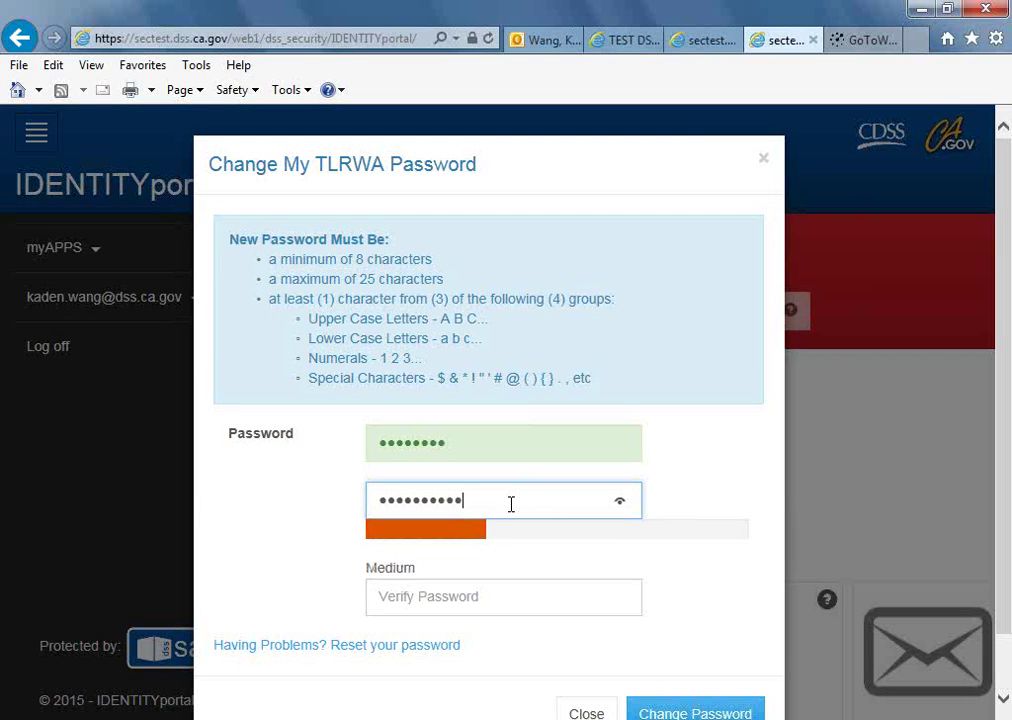
key(Tab)
text(••••••••••)
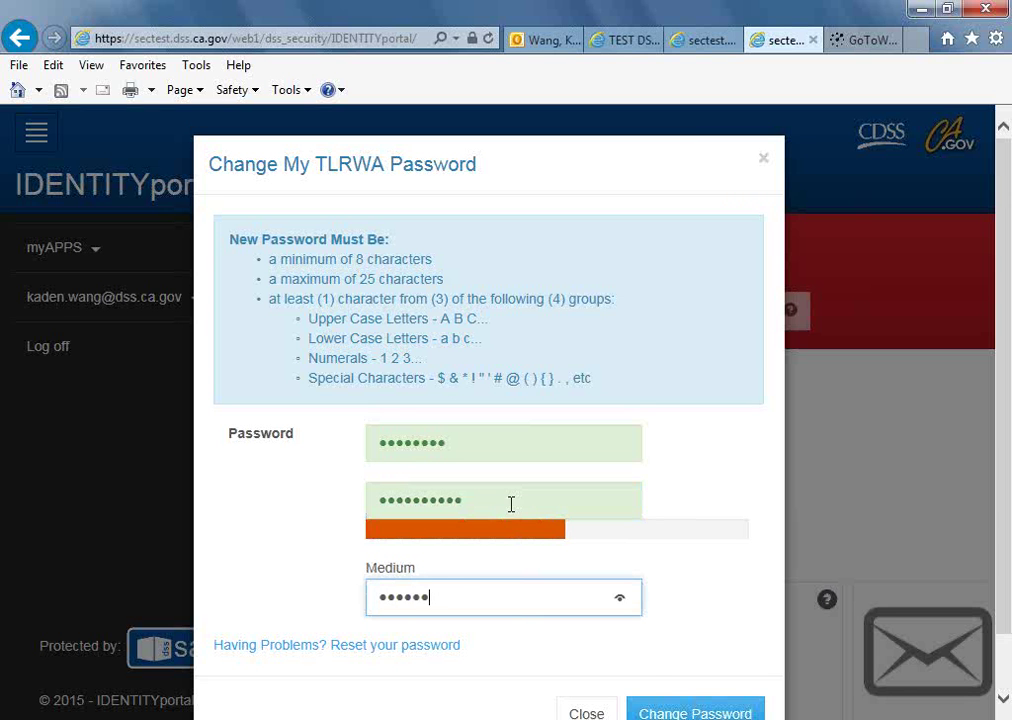
text(•)
click(680, 713)
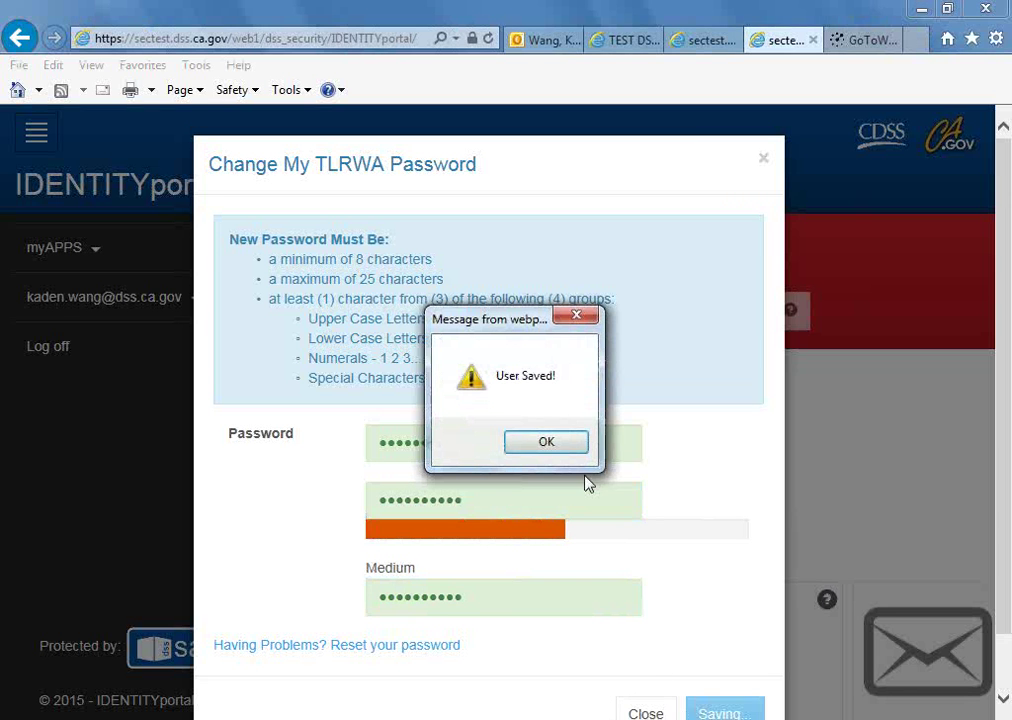
click(561, 442)
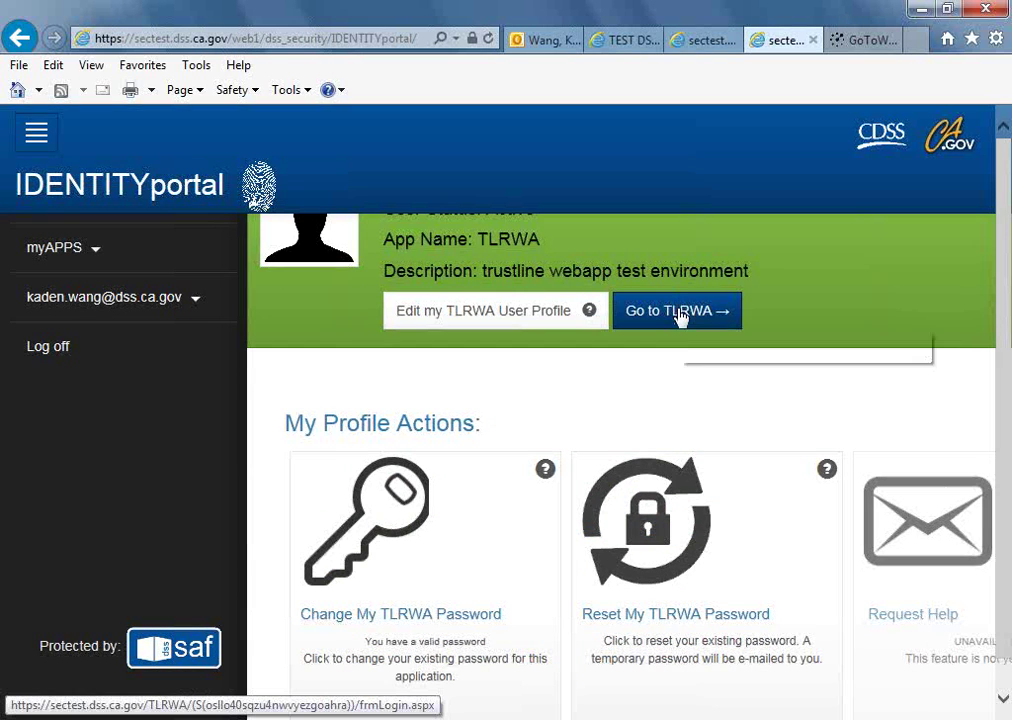
click(679, 318)
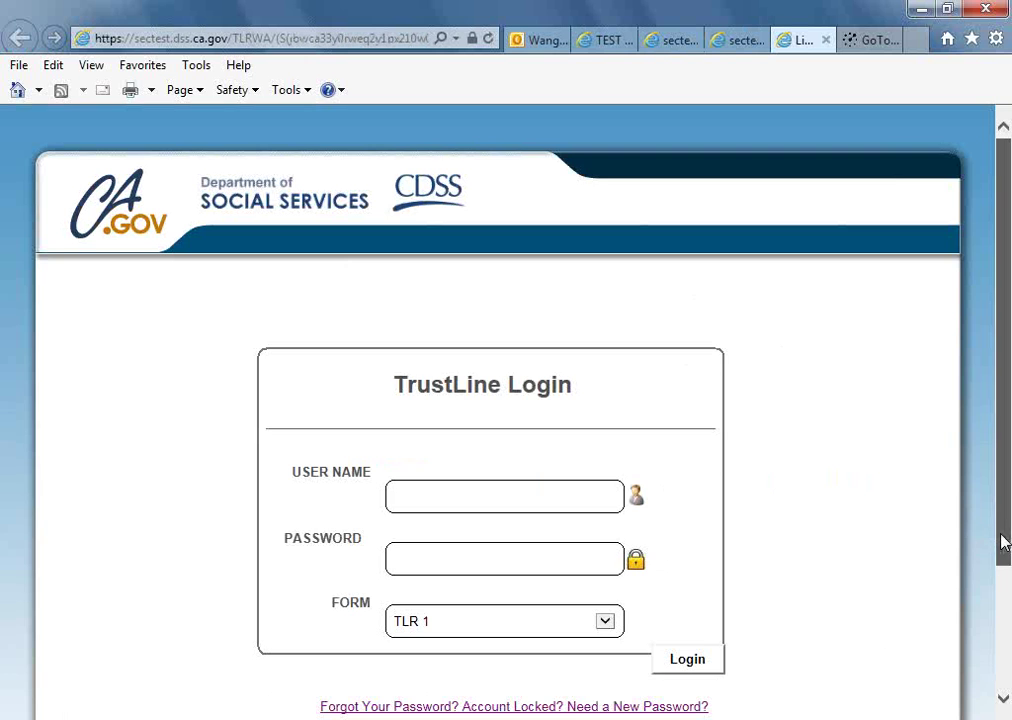
drag(1004, 541, 1005, 592)
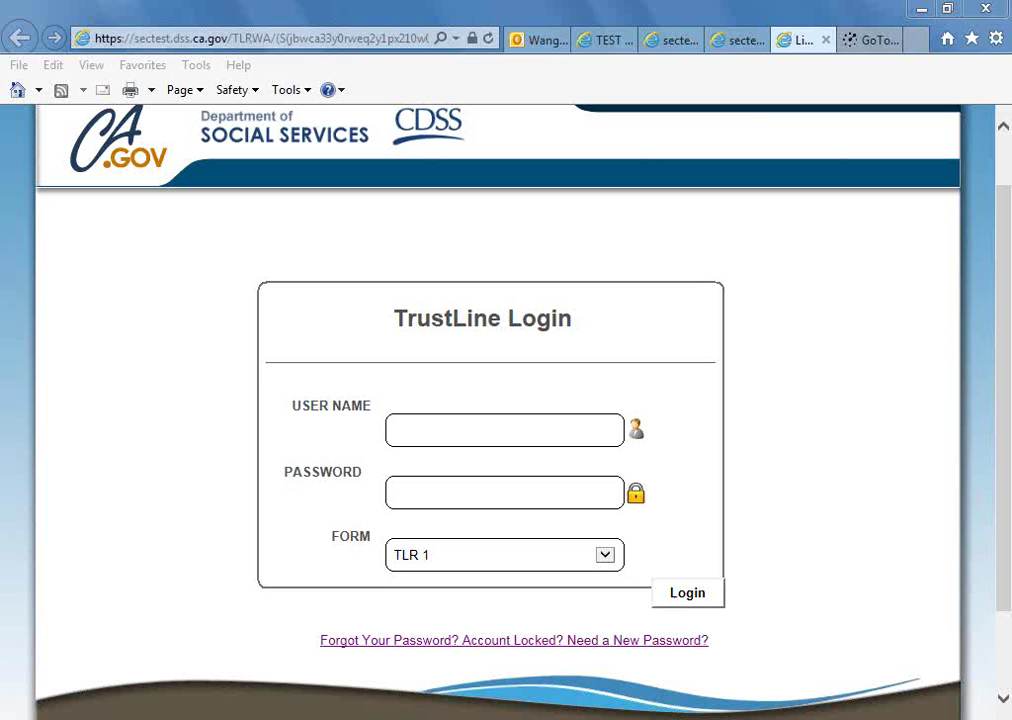
click(903, 719)
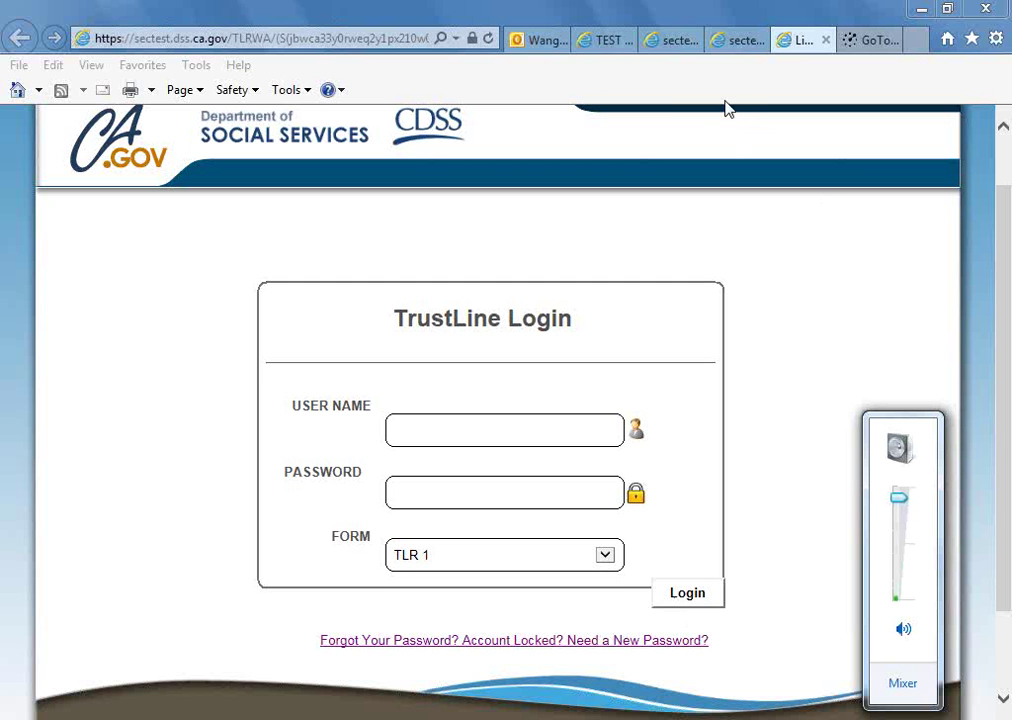
click(733, 144)
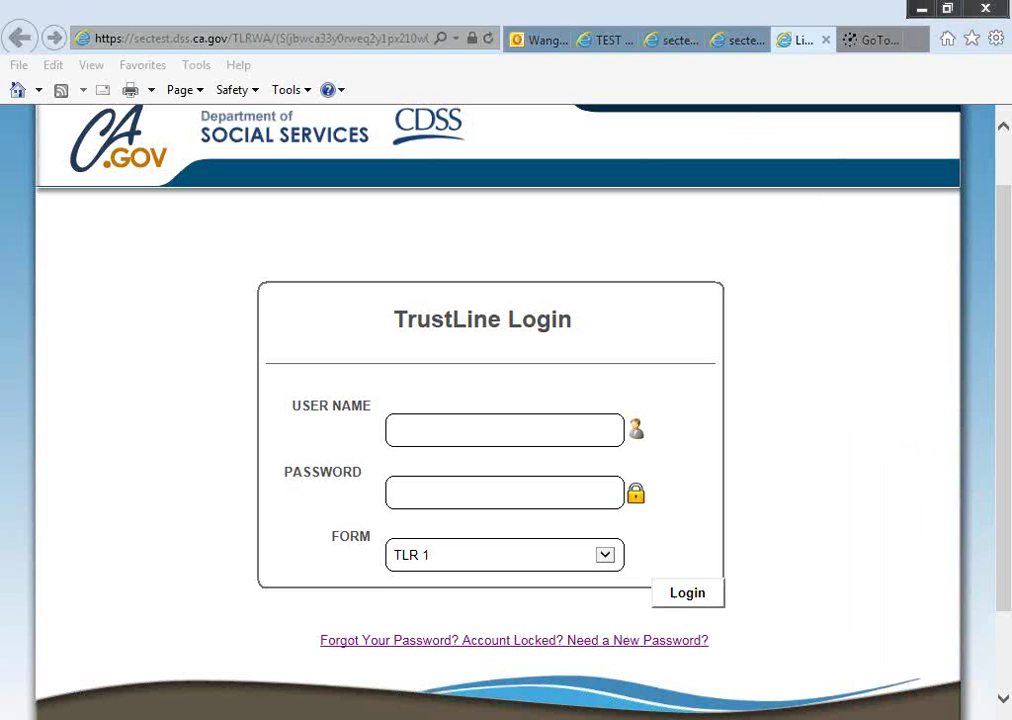
click(910, 638)
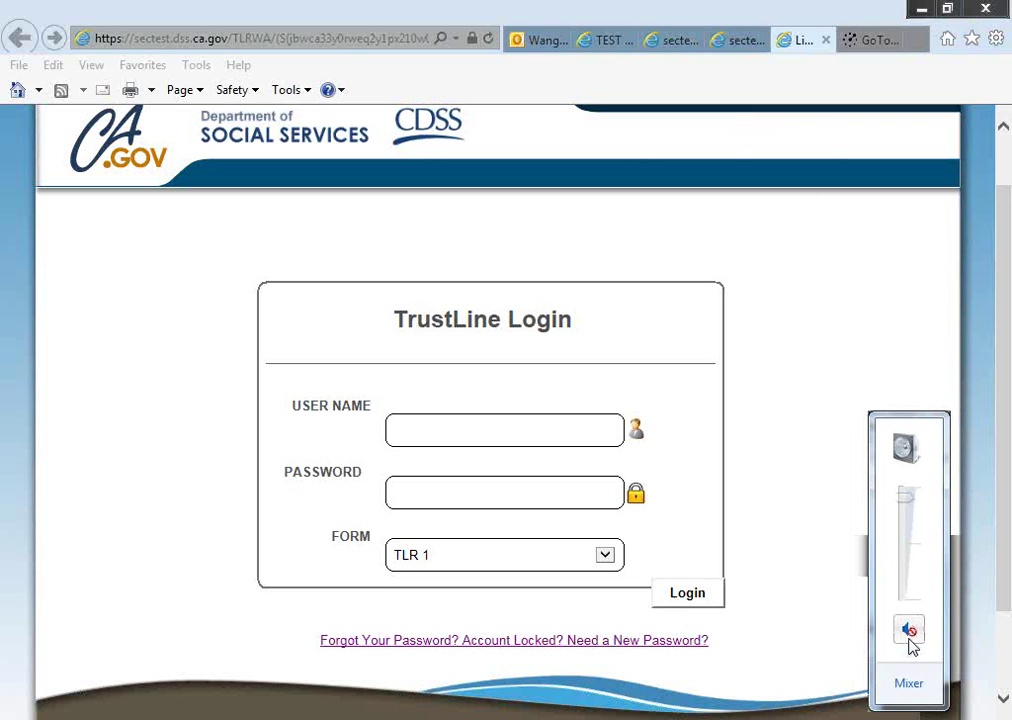
click(728, 155)
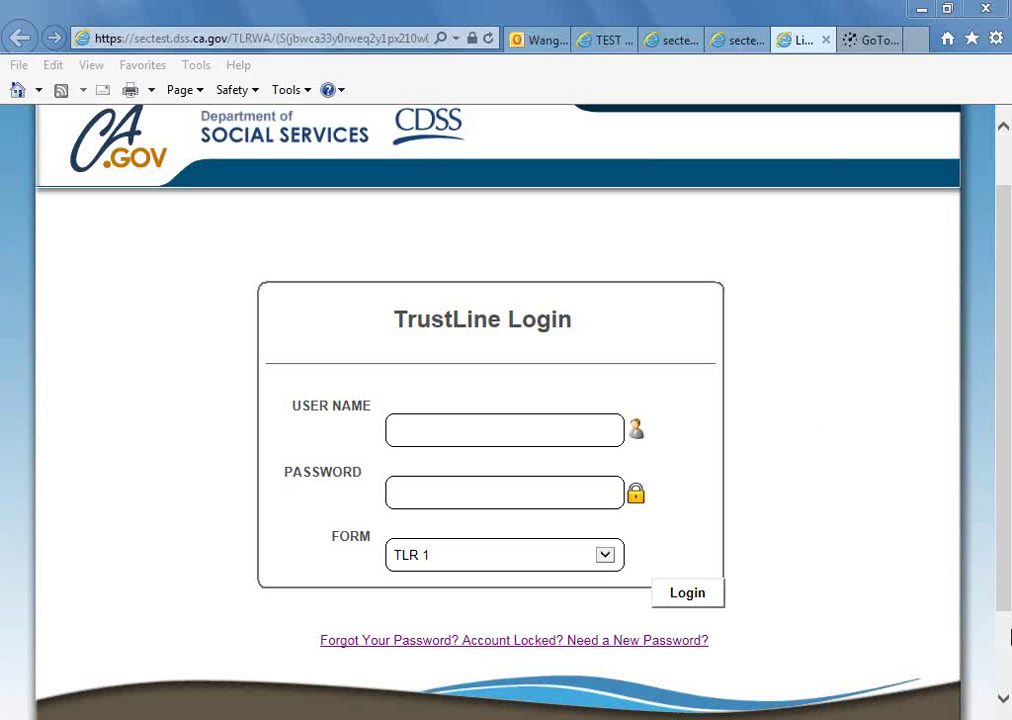
click(918, 719)
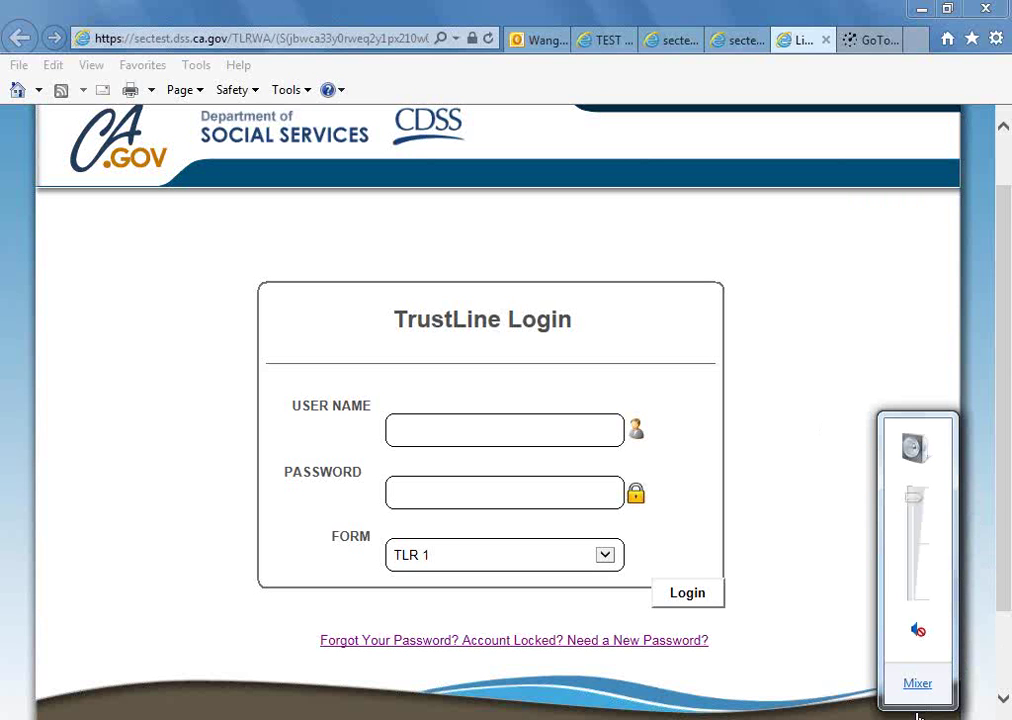
click(922, 637)
click(641, 633)
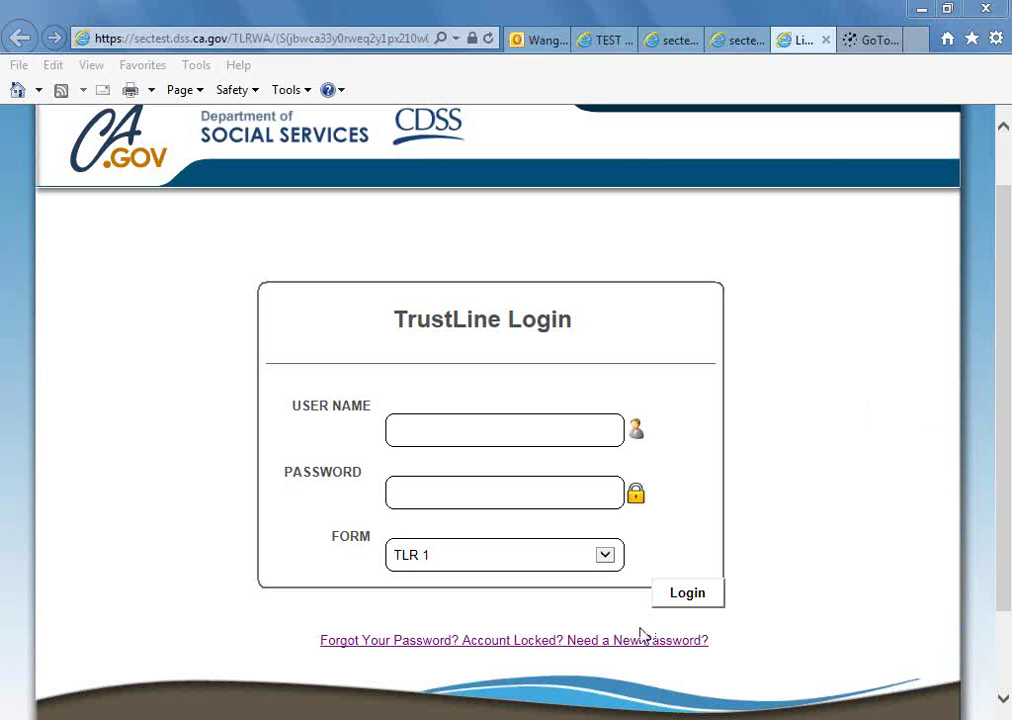